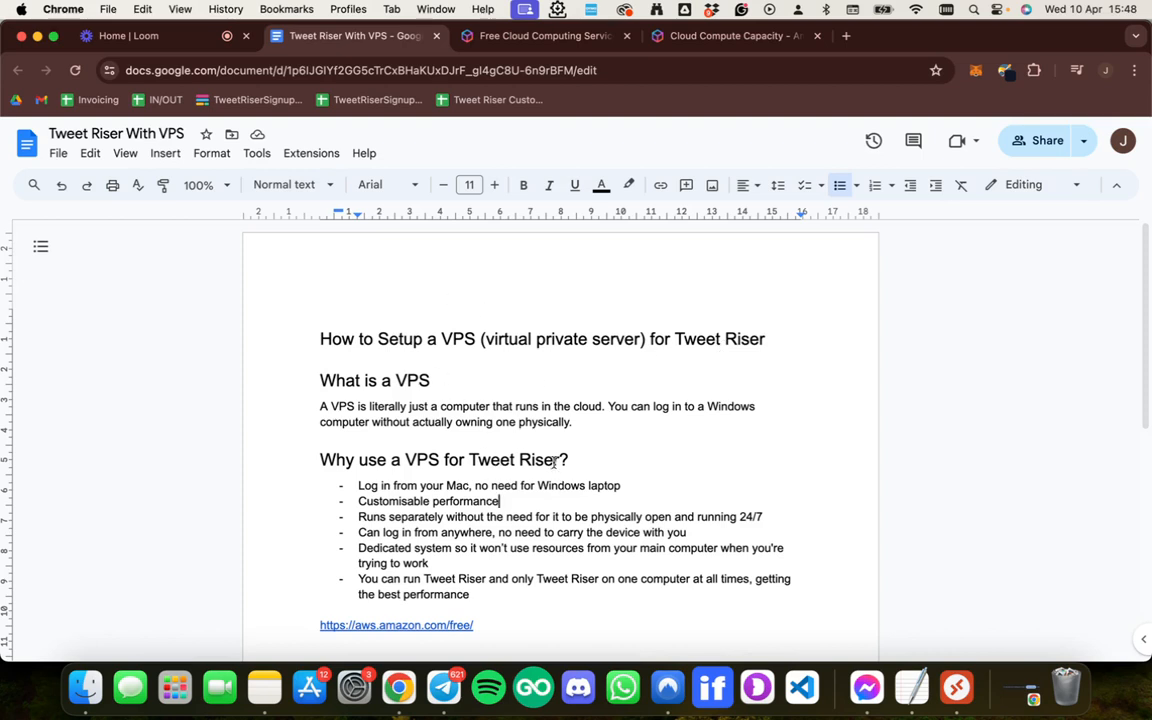
# Highlight words in the VPS reasons list, then show the aws.amazon.com/free/ link preview.
pyautogui.scroll(-1, 587, 417)
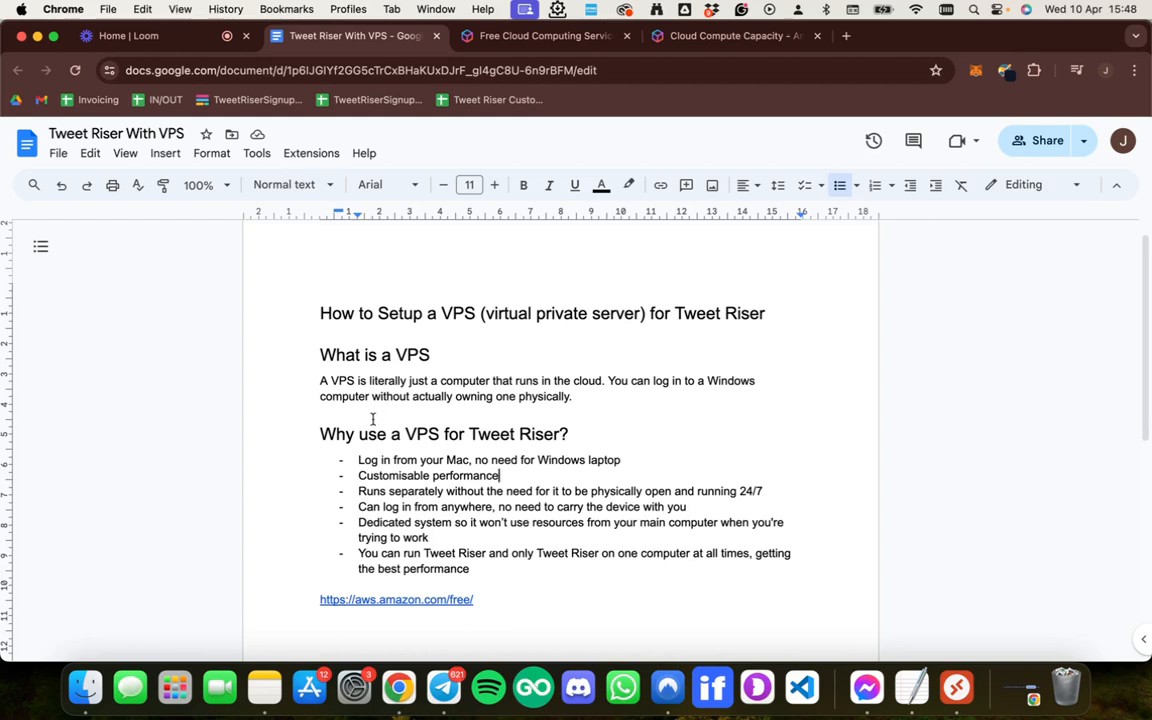
pyautogui.scroll(-2, 378, 410)
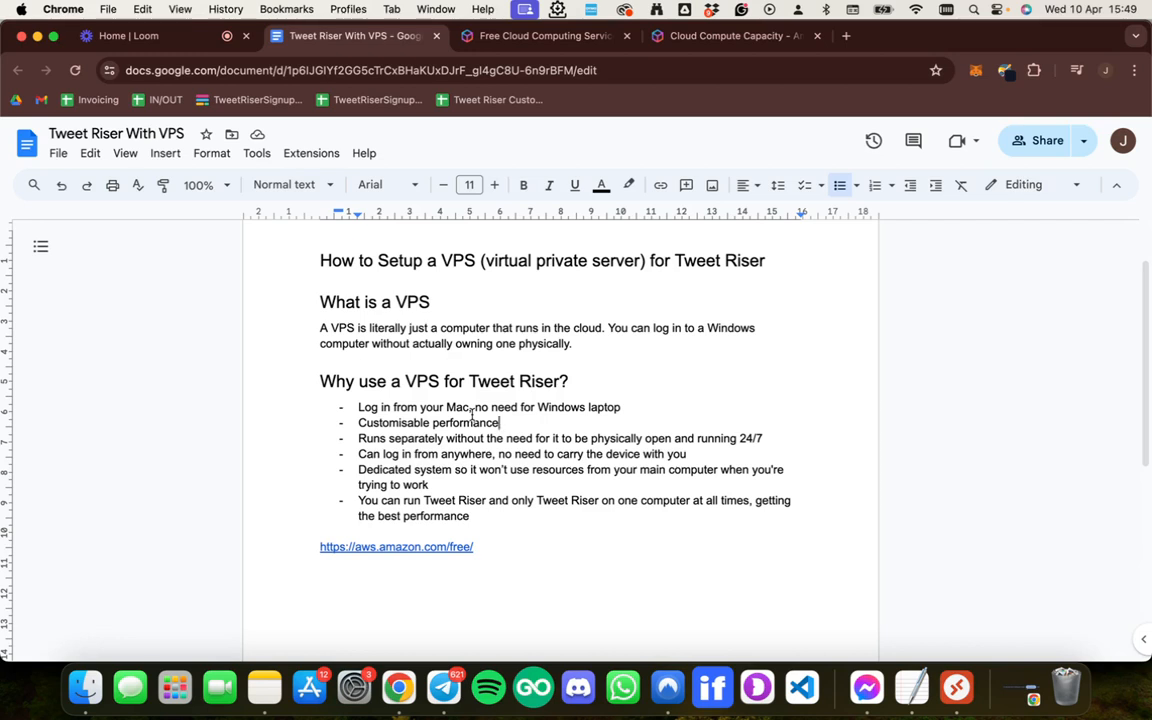
pyautogui.doubleClick(548, 455)
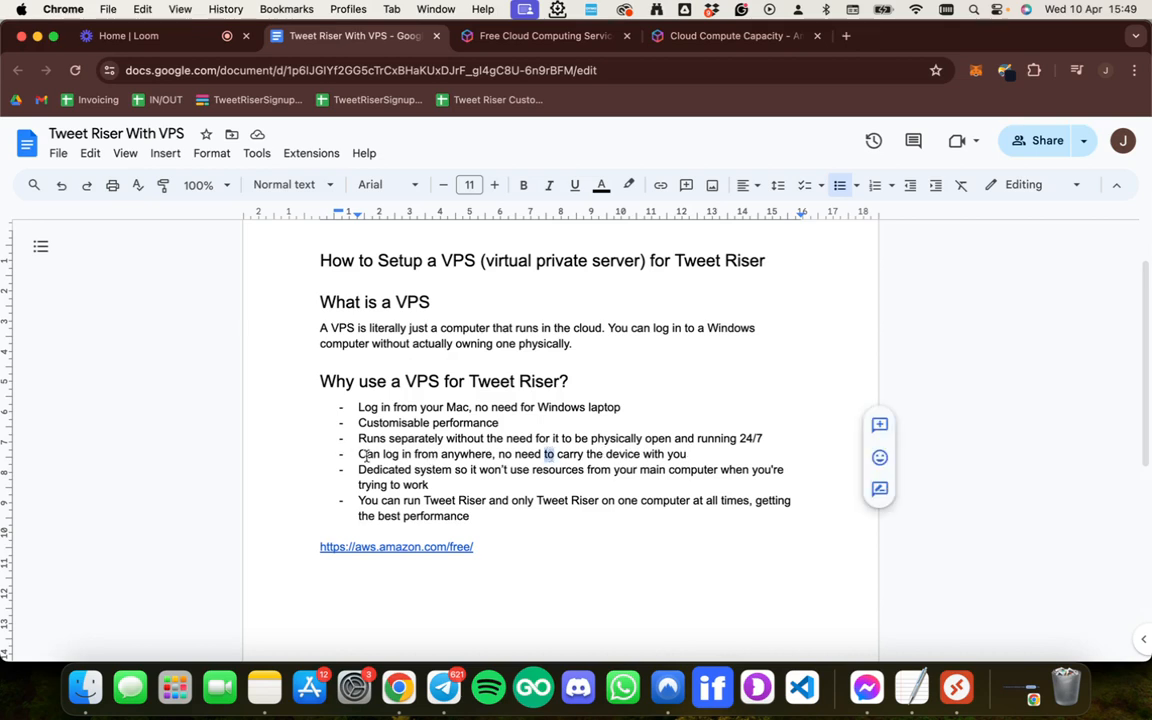
pyautogui.click(527, 482)
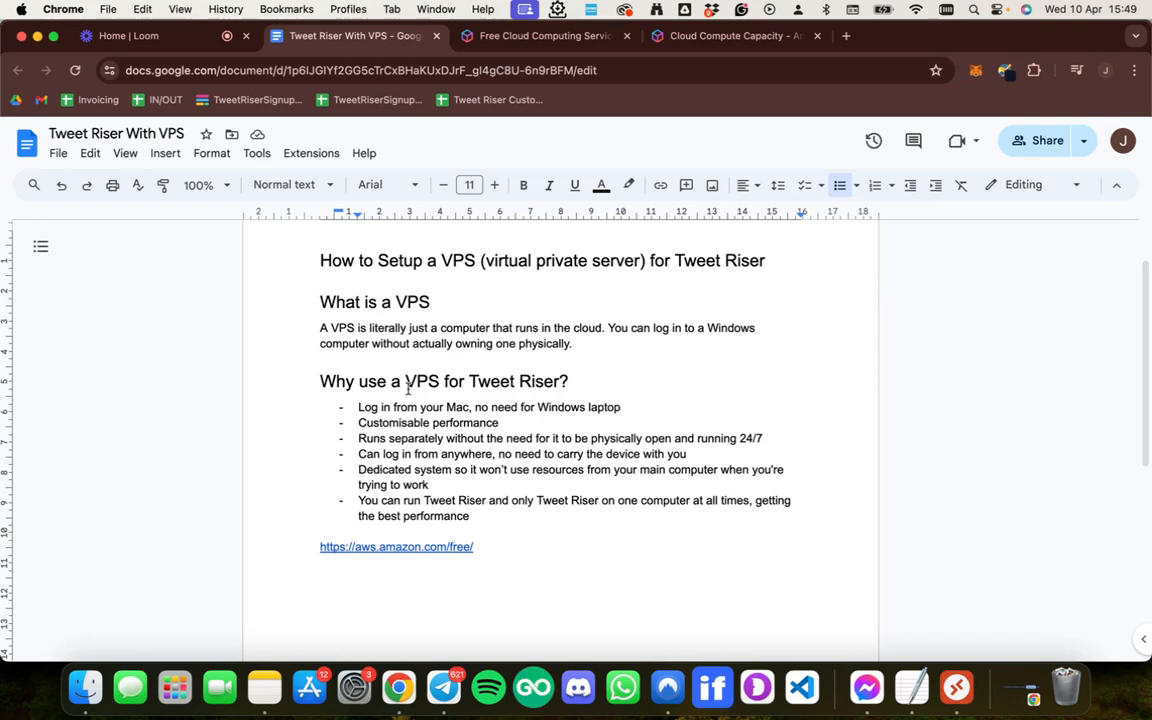
pyautogui.doubleClick(444, 514)
pyautogui.tripleClick(498, 501)
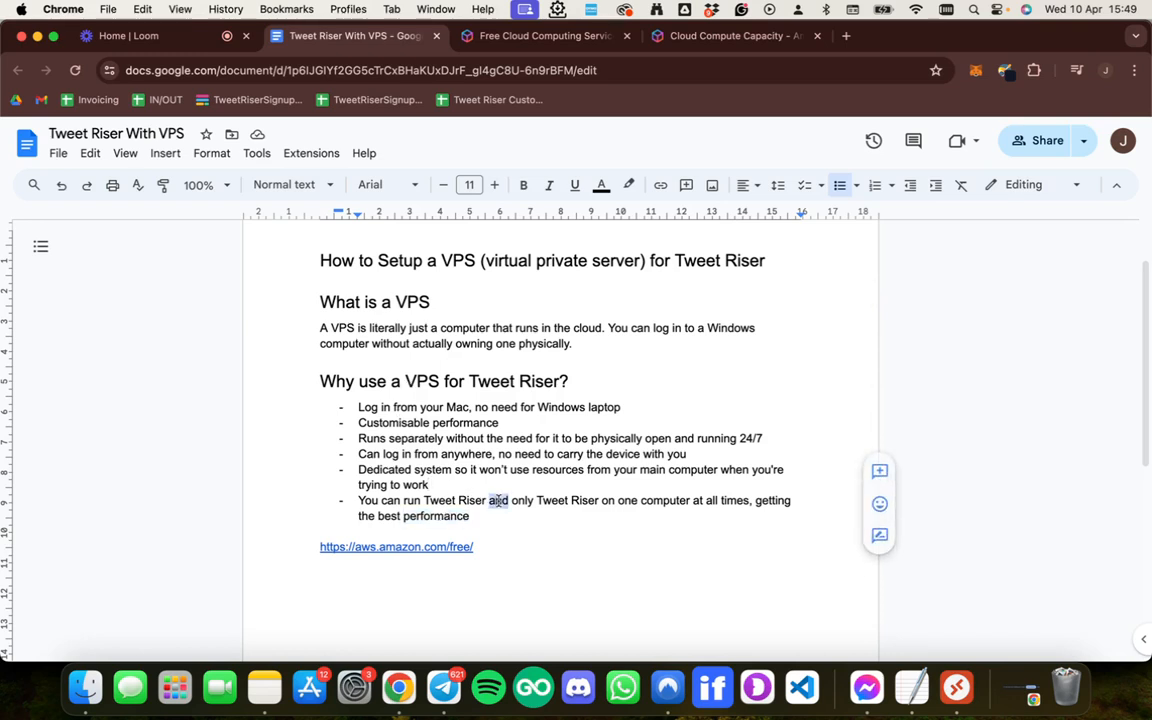
pyautogui.click(597, 525)
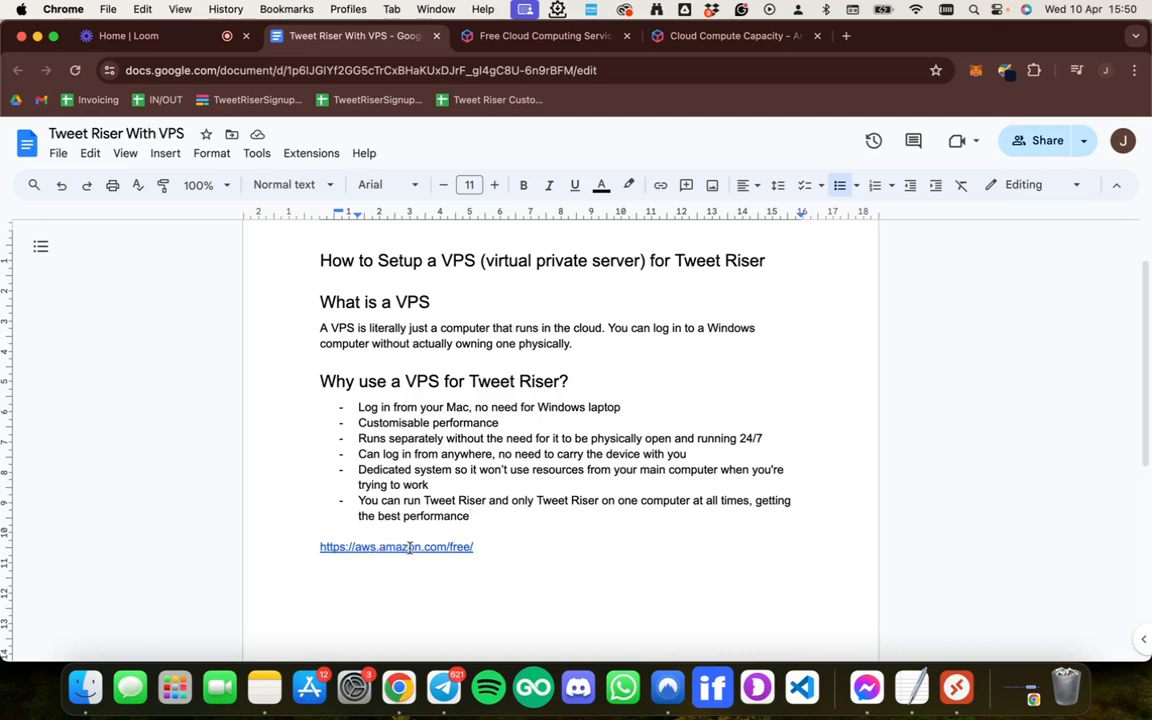
pyautogui.click(408, 547)
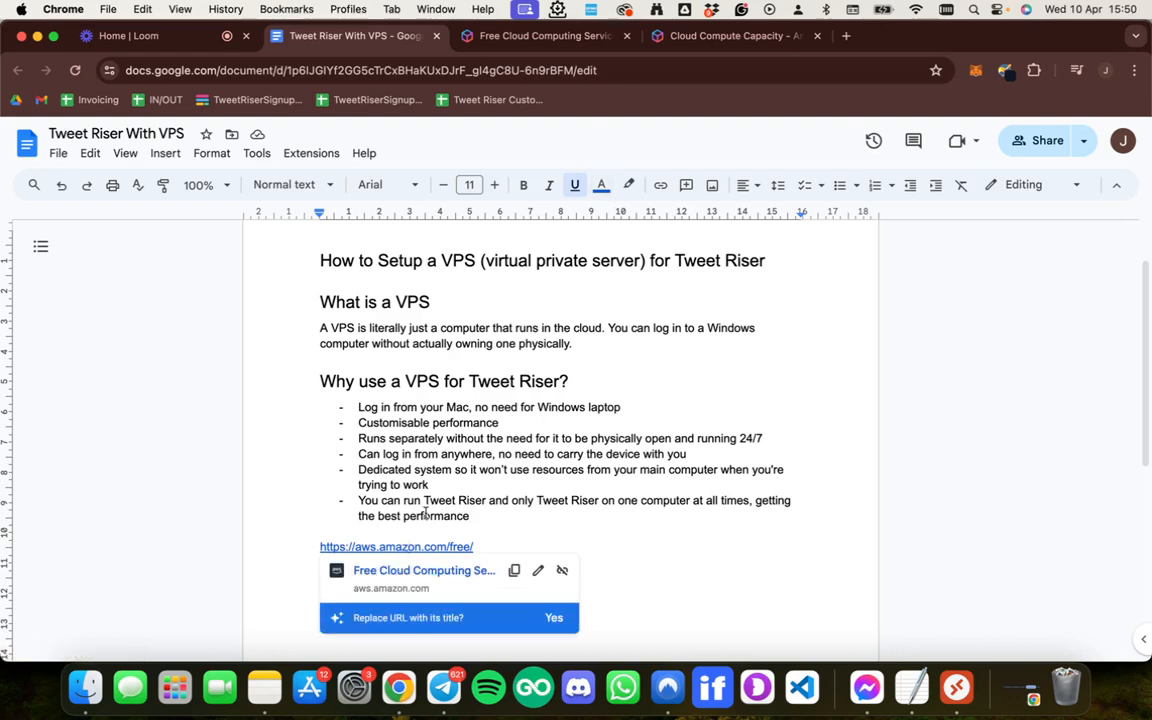
# Open the AWS Free Tier page in a new tab and filter to Always Free Compute offers.
pyautogui.click(416, 586)
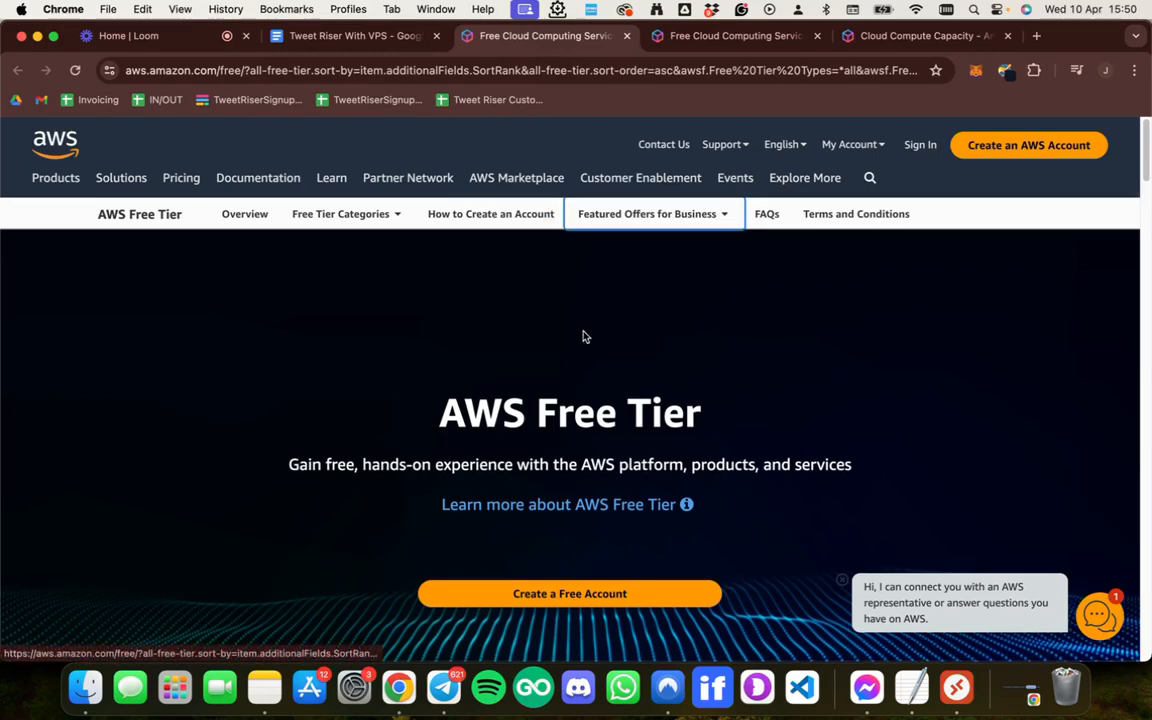
pyautogui.scroll(-2, 584, 336)
pyautogui.scroll(-4, 585, 336)
pyautogui.scroll(-4, 581, 329)
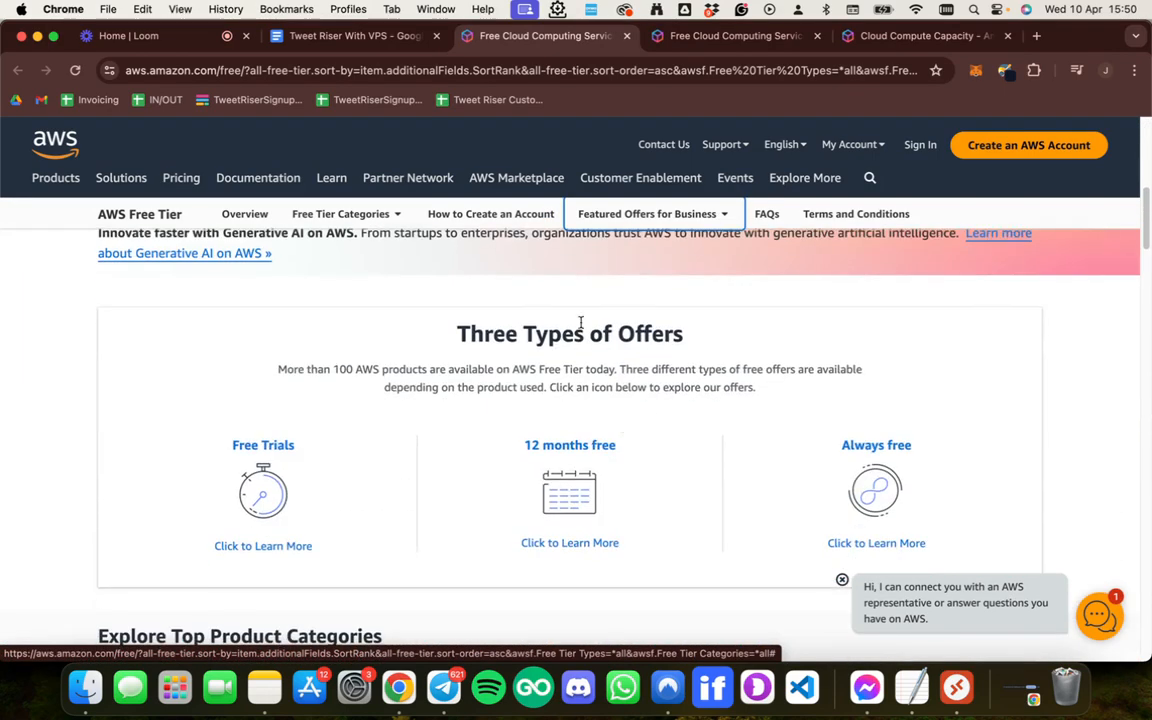
pyautogui.scroll(-1, 605, 305)
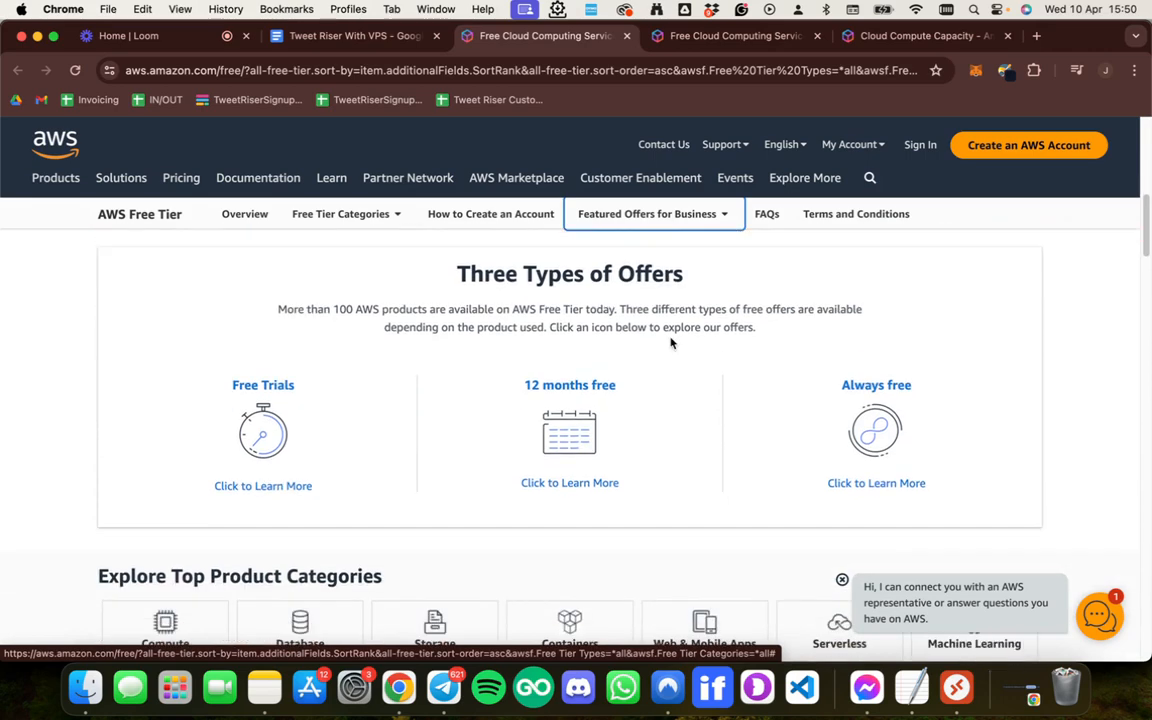
pyautogui.click(880, 388)
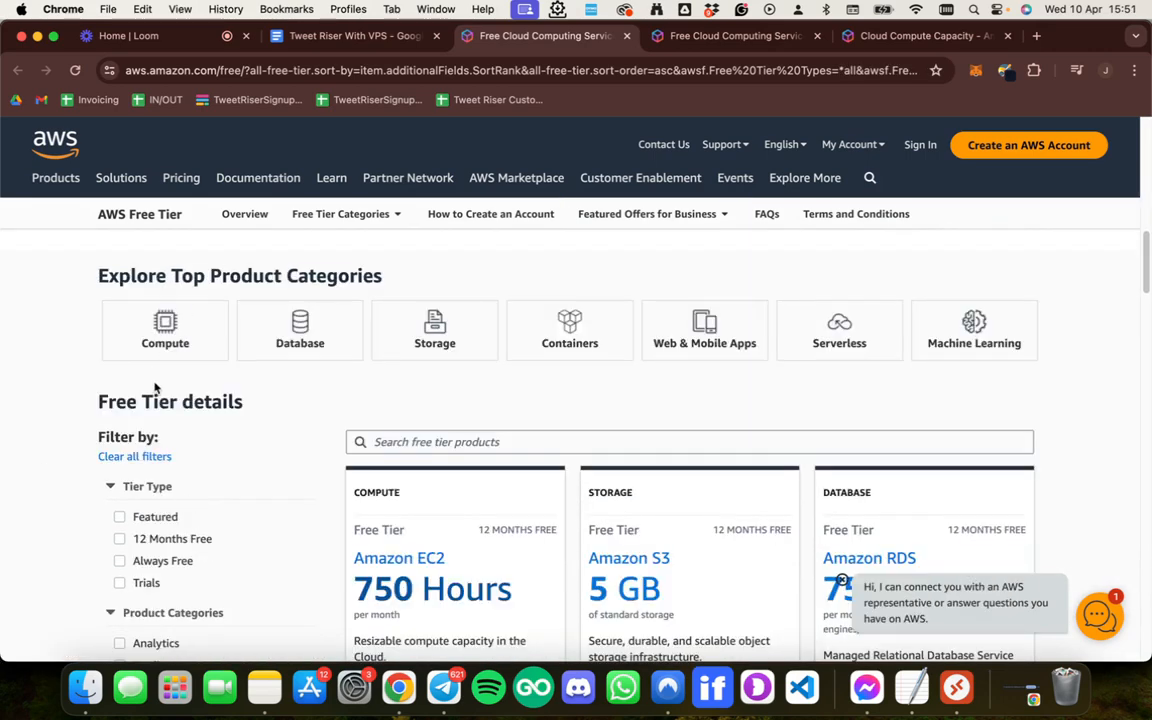
pyautogui.click(178, 318)
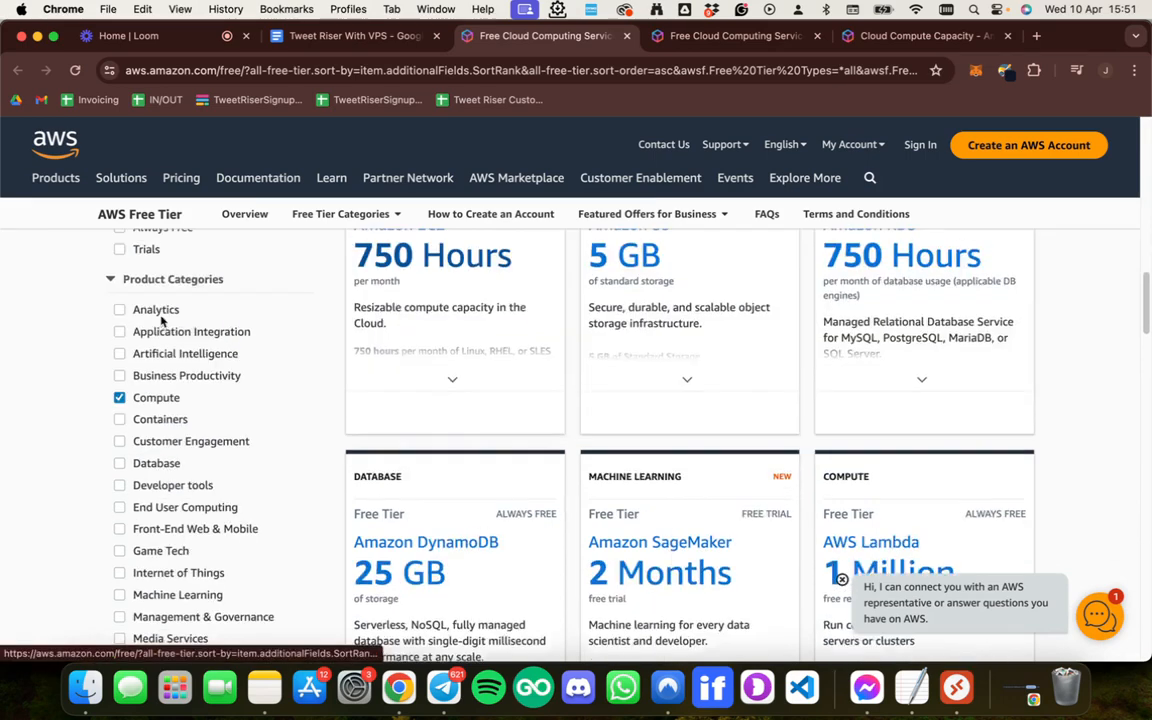
# Open the Amazon EC2 free tier offer page.
pyautogui.moveTo(380, 398)
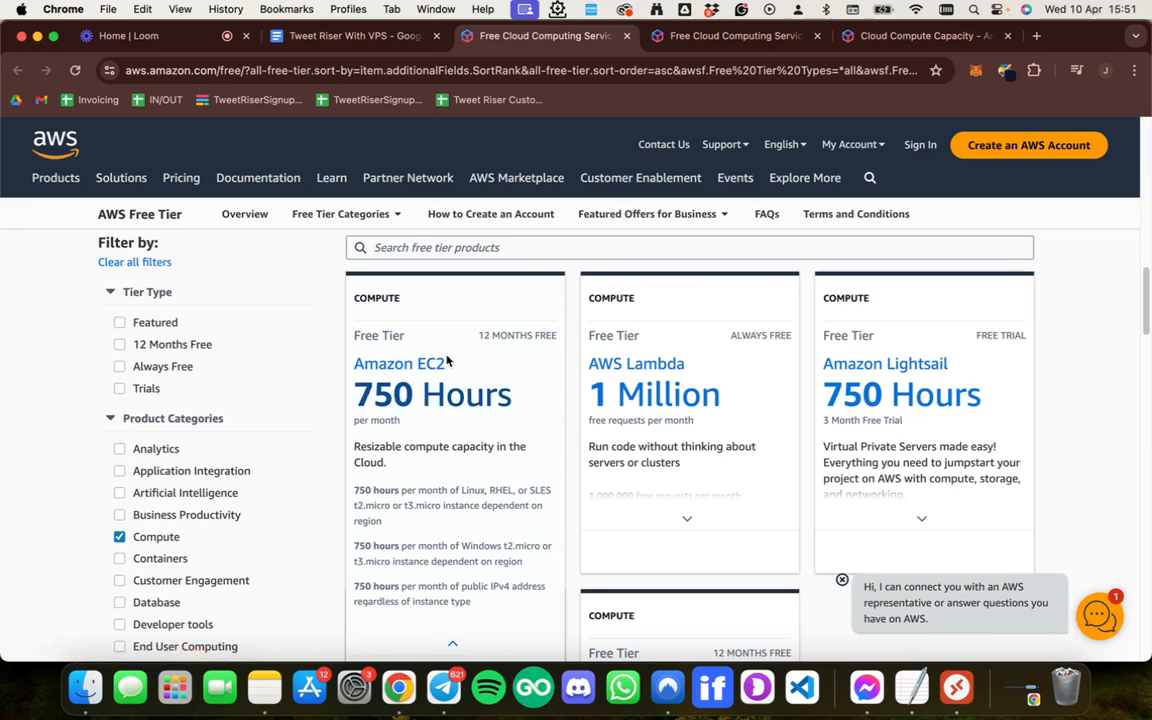
pyautogui.scroll(-1, 458, 376)
pyautogui.scroll(-1, 458, 376)
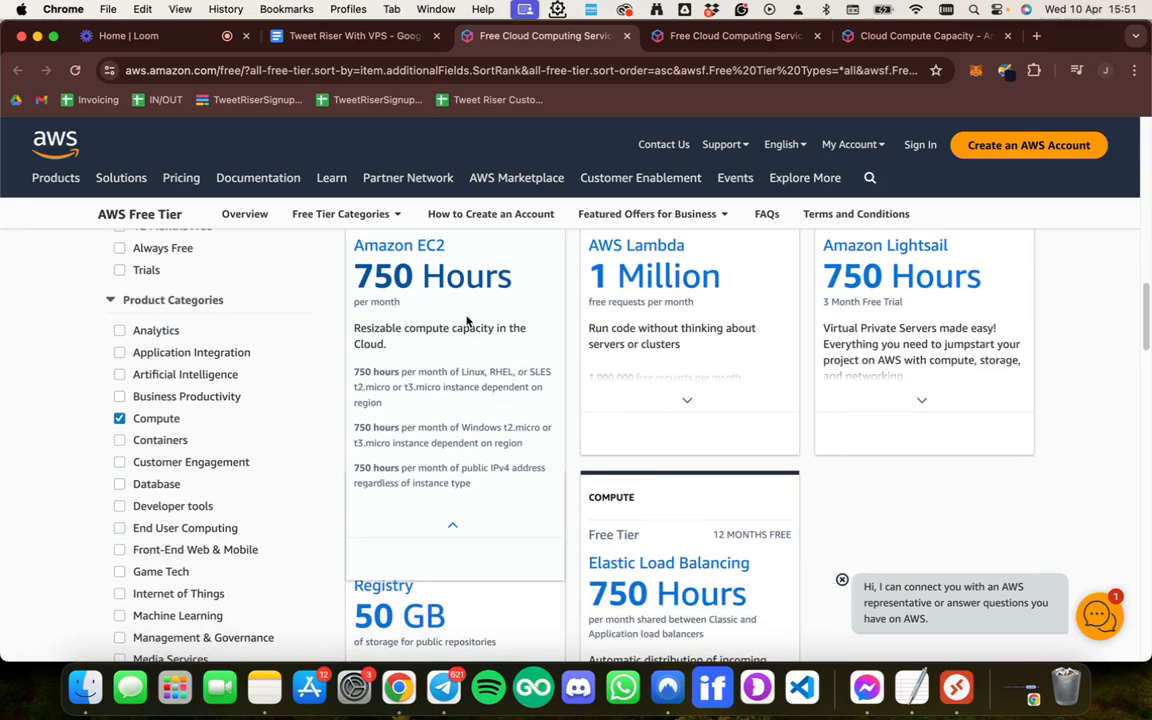
pyautogui.scroll(1, 468, 321)
pyautogui.scroll(-1, 466, 321)
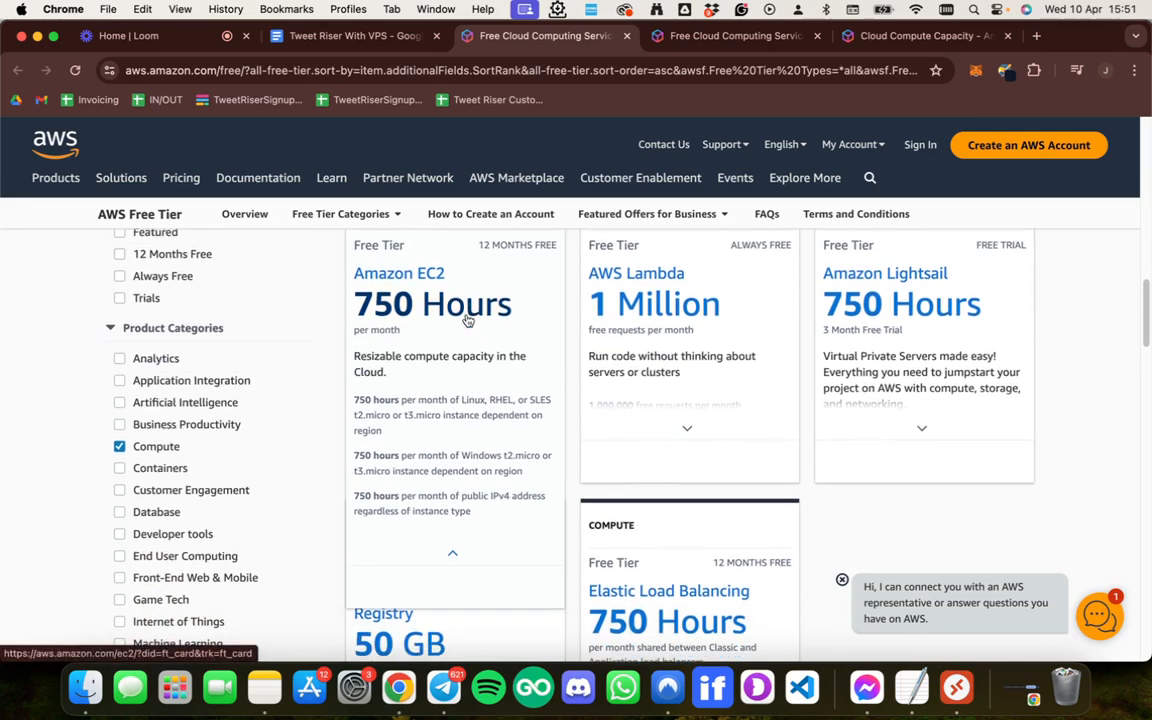
pyautogui.scroll(2, 479, 292)
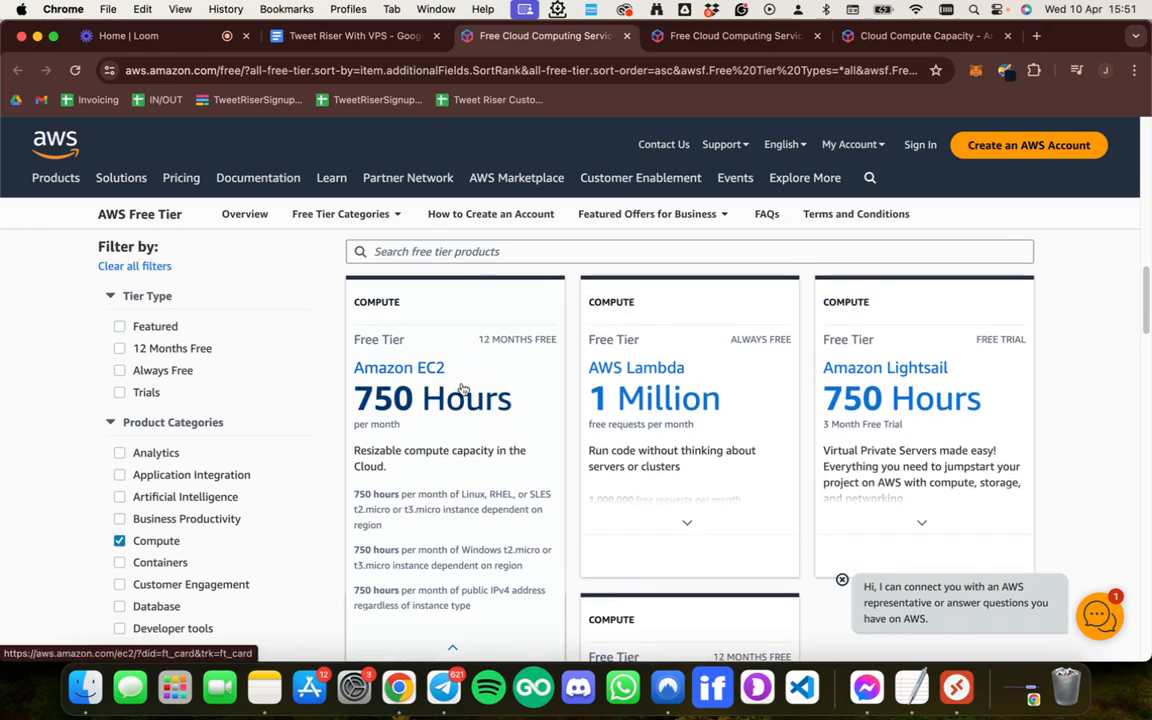
pyautogui.click(459, 390)
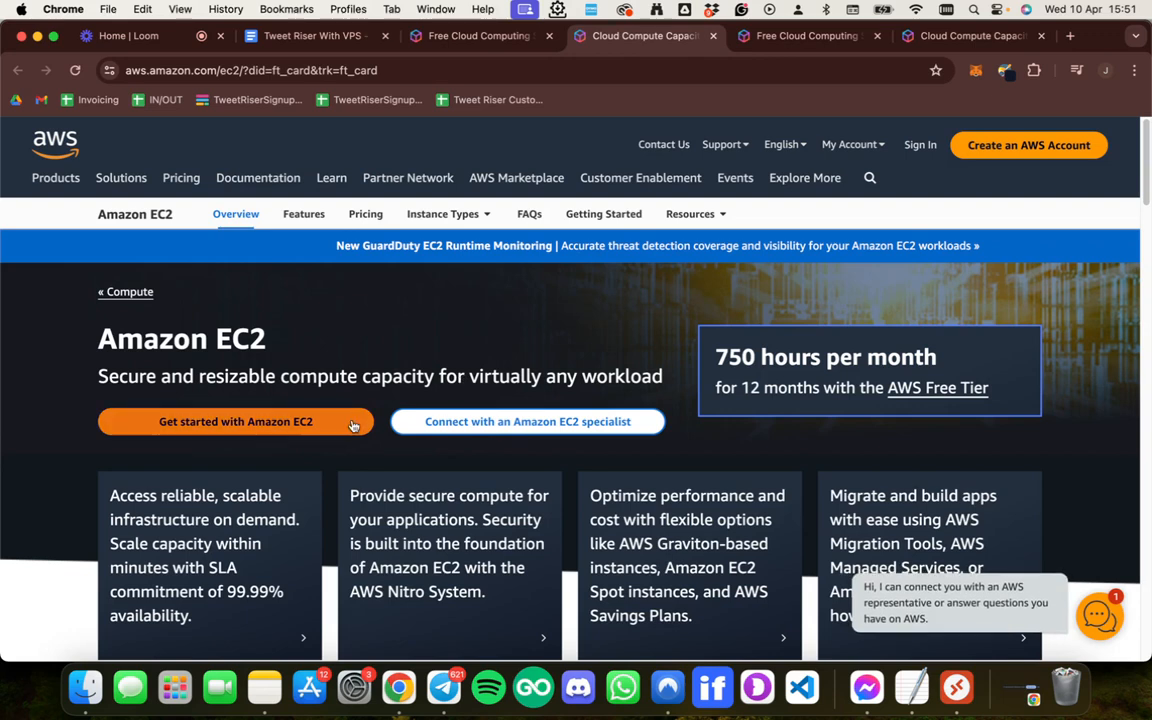
# Get started with Amazon EC2 by creating a new AWS account and entering the root user email.
pyautogui.click(316, 425)
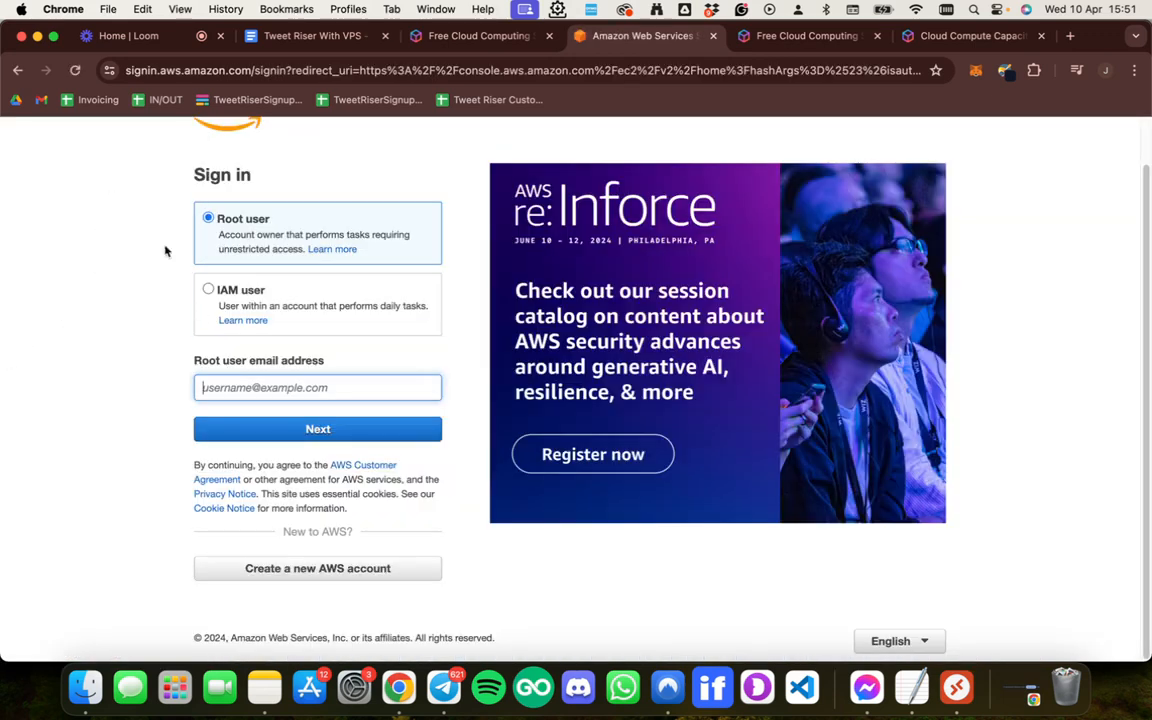
pyautogui.click(275, 570)
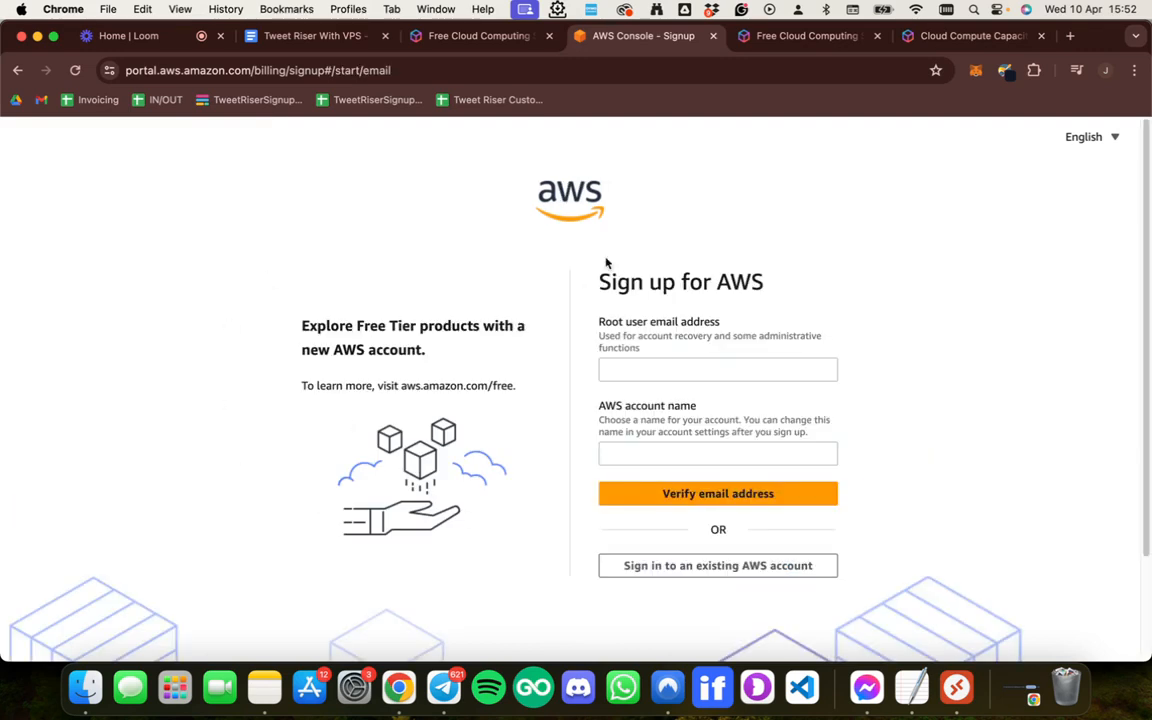
pyautogui.click(663, 370)
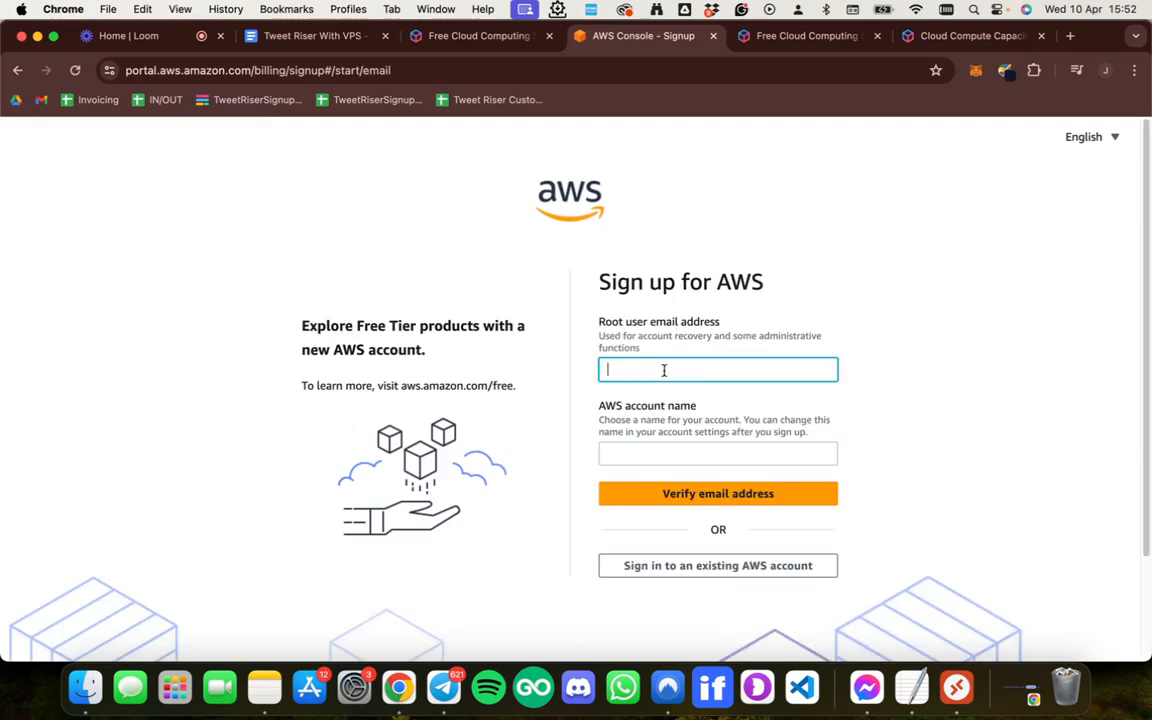
pyautogui.write('jam')
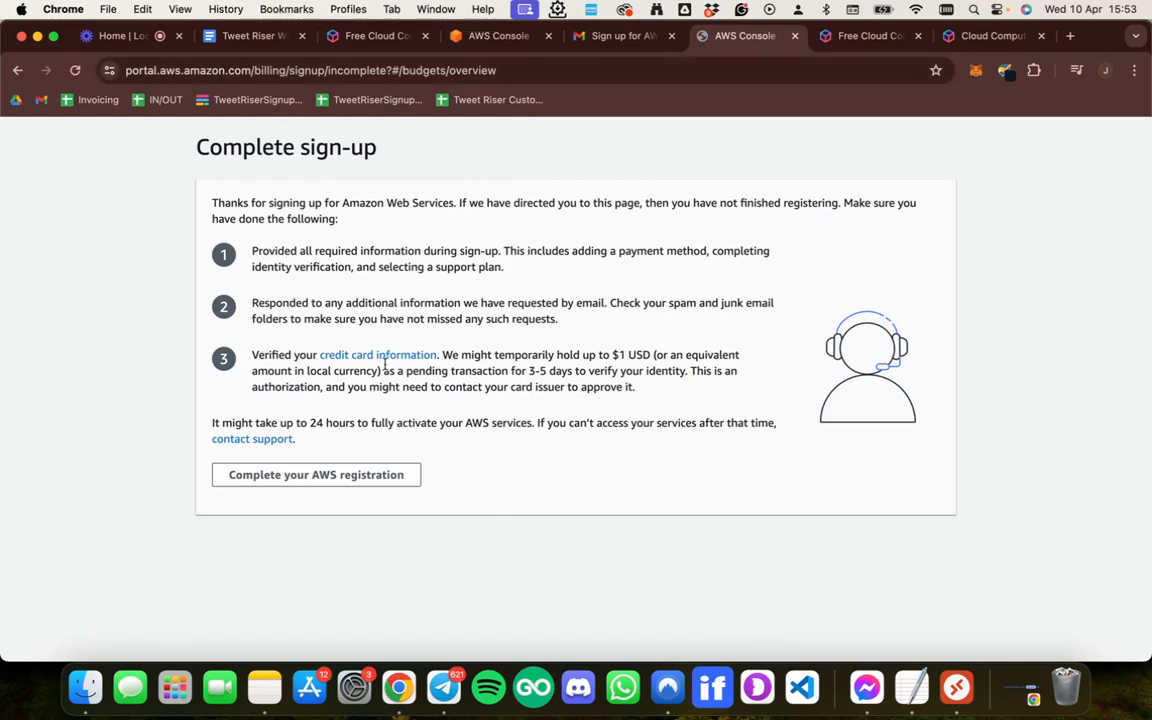
# Resume the AWS registration and fill in the card number and billing details.
pyautogui.click(322, 477)
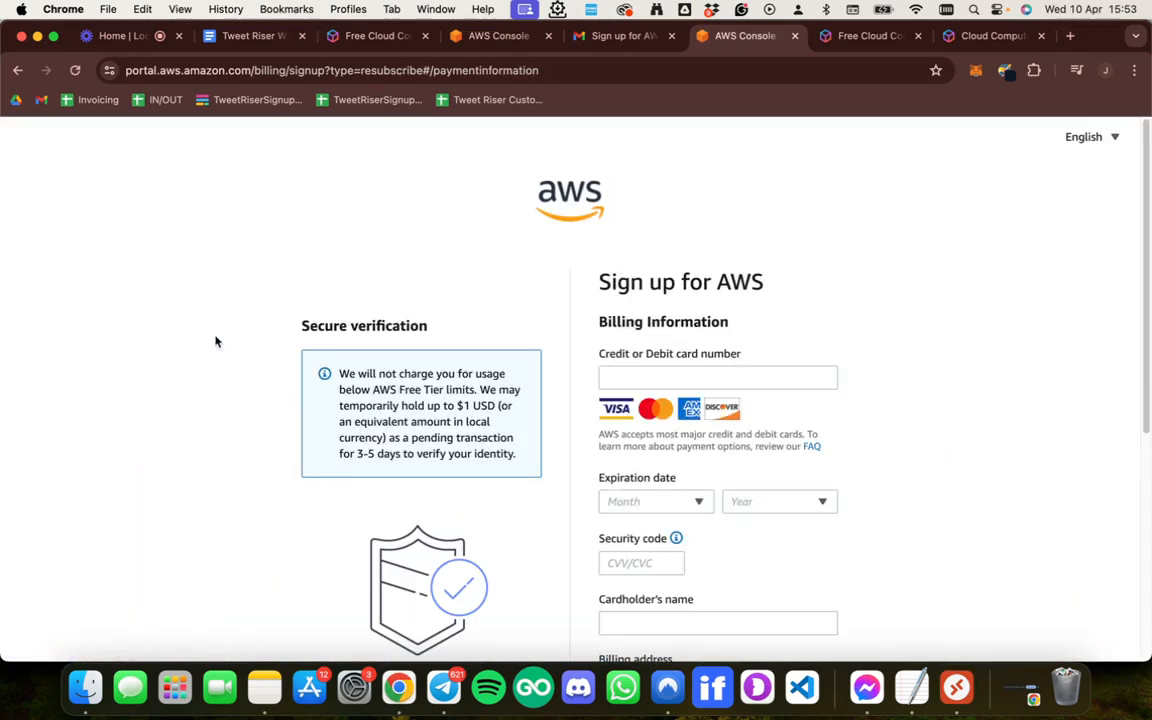
pyautogui.scroll(-2, 790, 342)
pyautogui.click(745, 303)
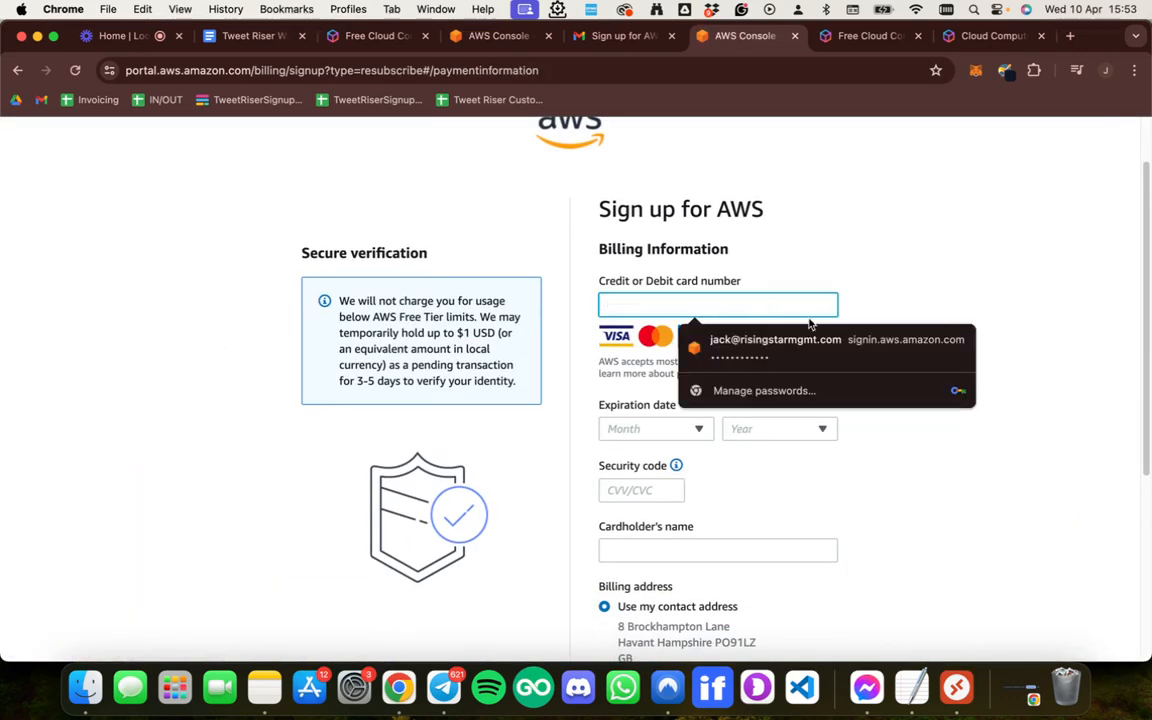
pyautogui.click(870, 256)
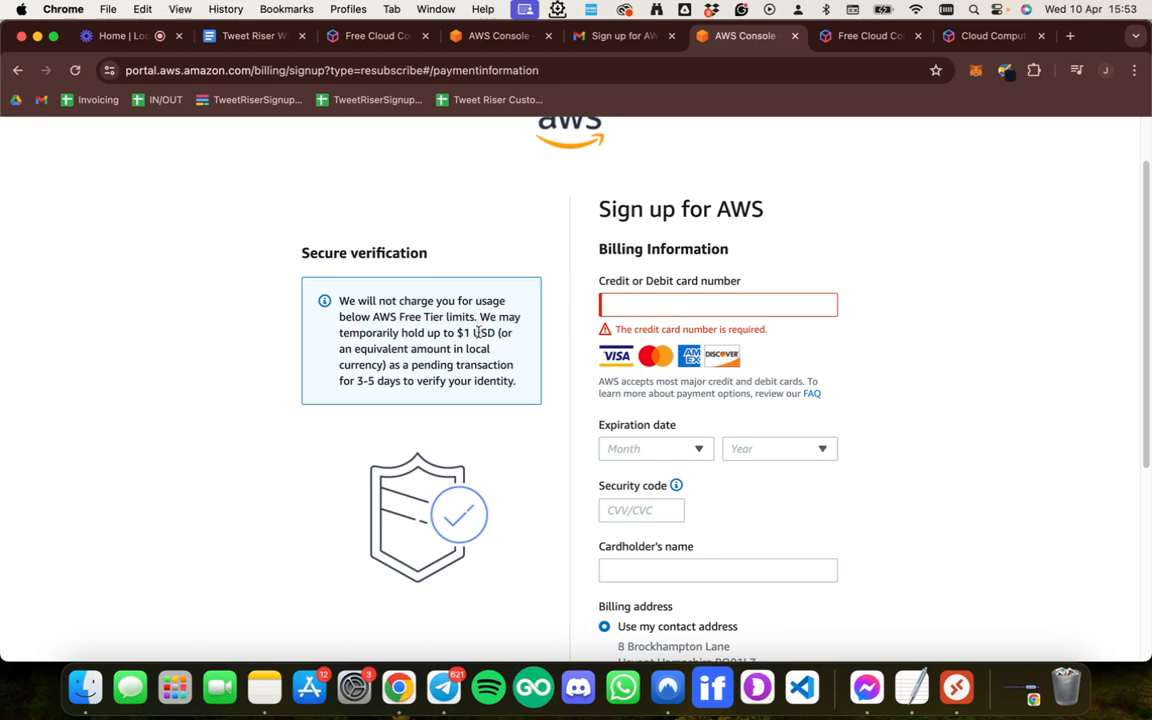
pyautogui.click(643, 308)
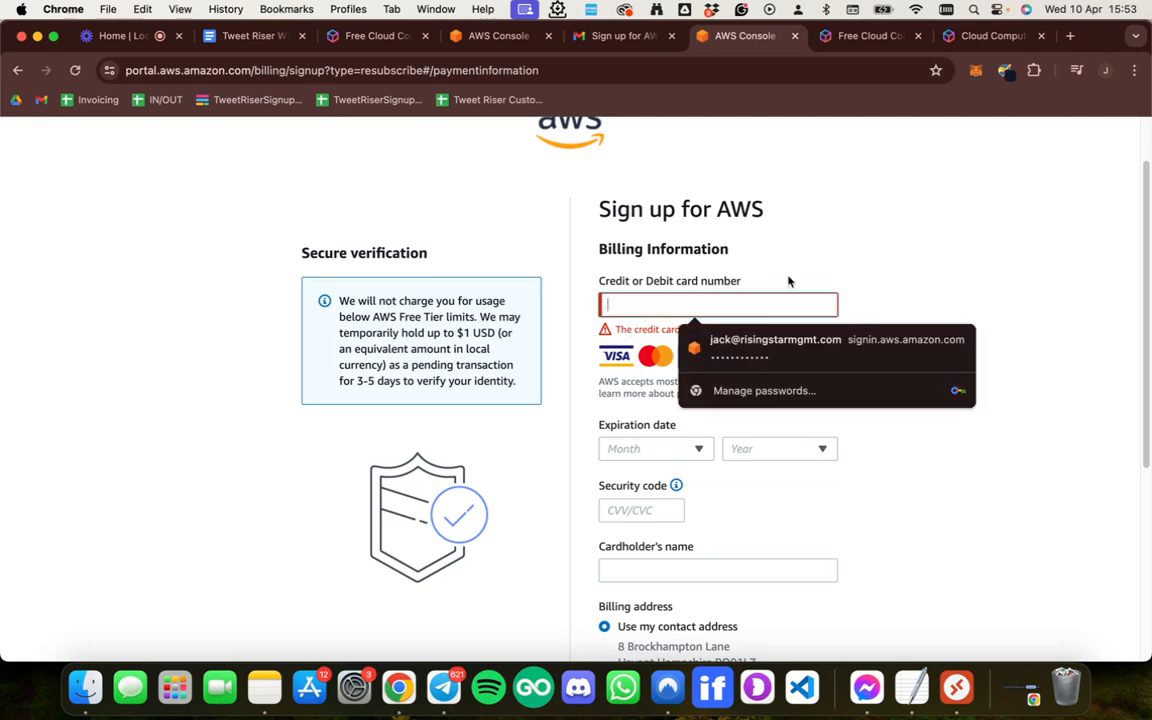
pyautogui.scroll(-2, 773, 281)
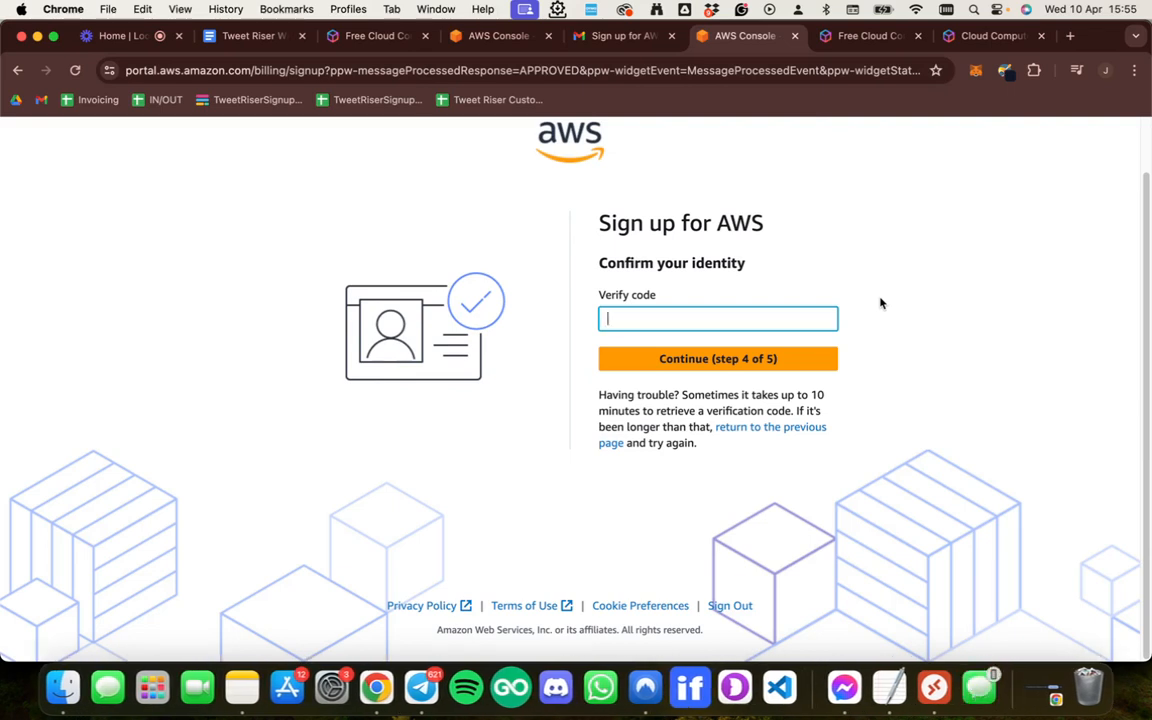
# Submit the verification code and complete sign-up on the Basic support - Free plan.
pyautogui.click(767, 357)
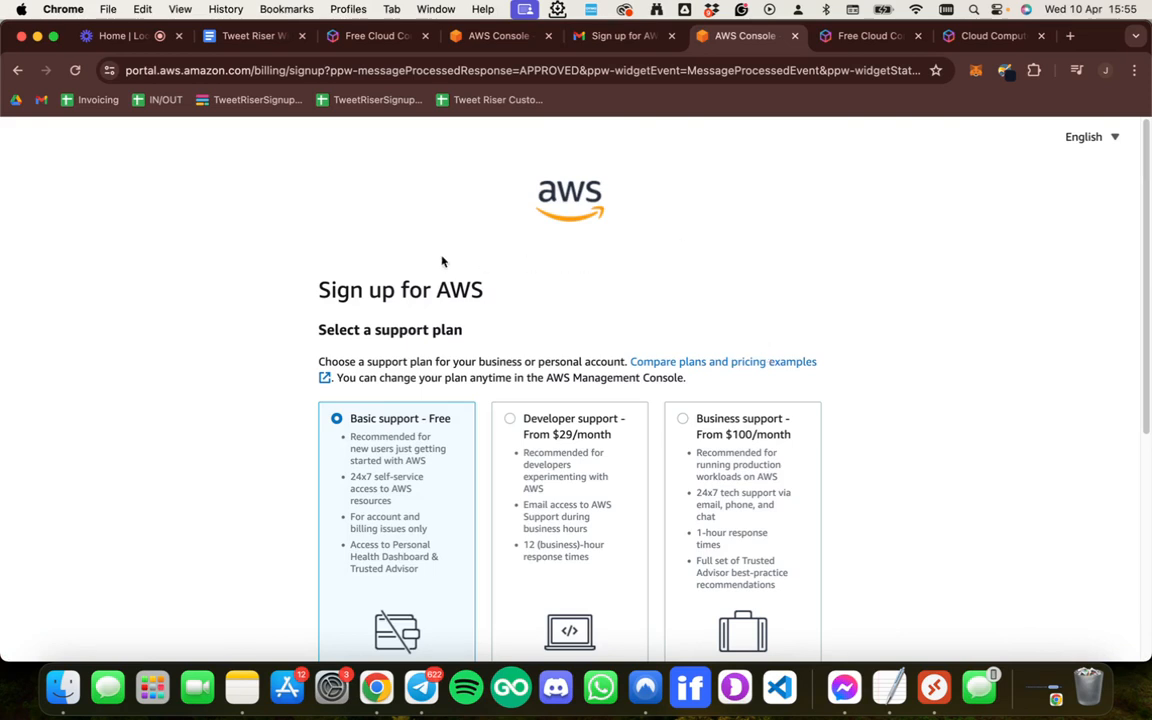
pyautogui.scroll(-2, 465, 316)
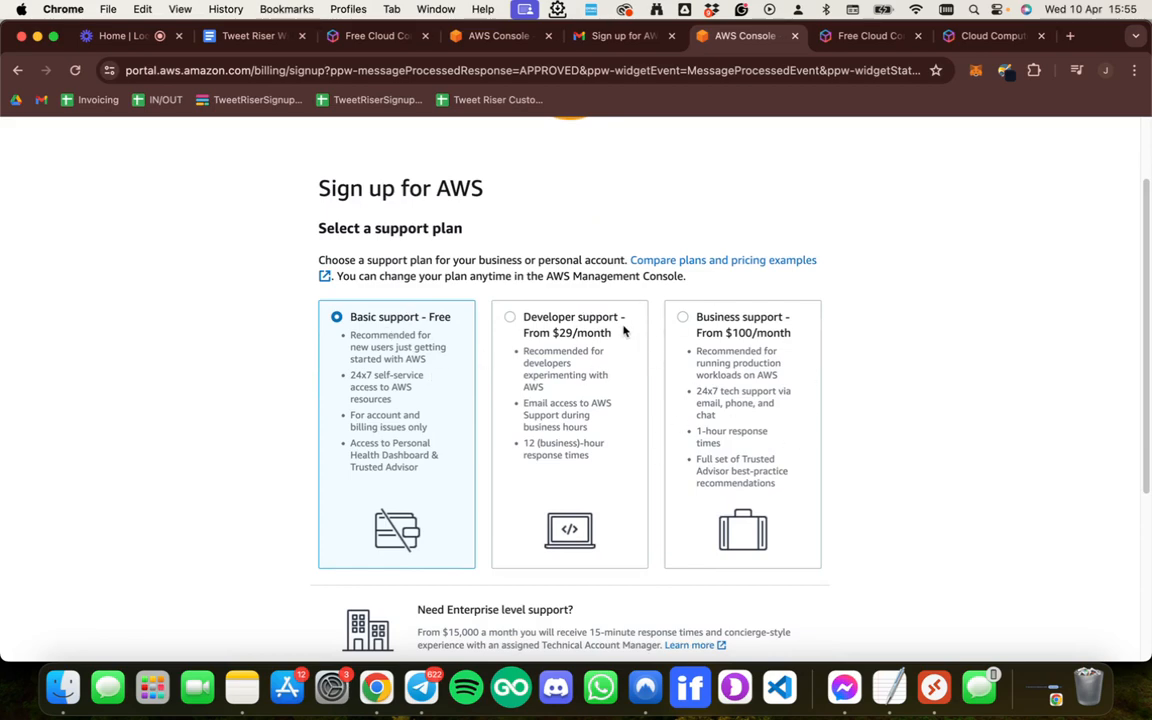
pyautogui.scroll(-4, 622, 333)
pyautogui.click(625, 541)
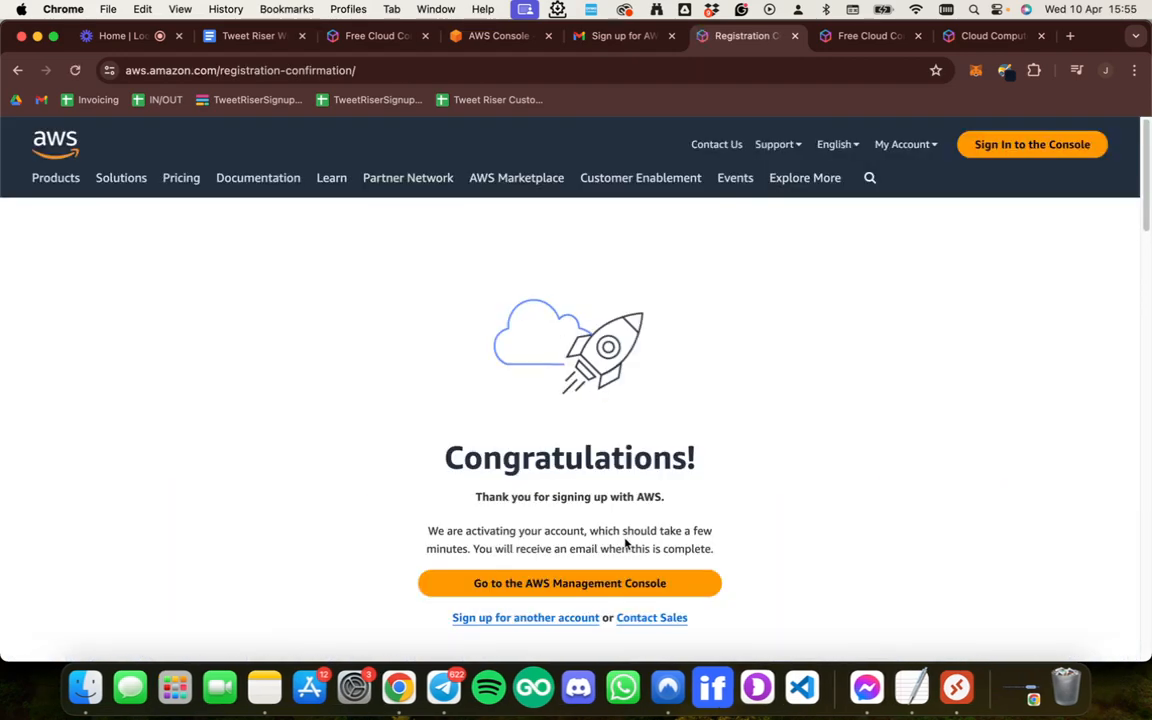
pyautogui.scroll(-2, 540, 470)
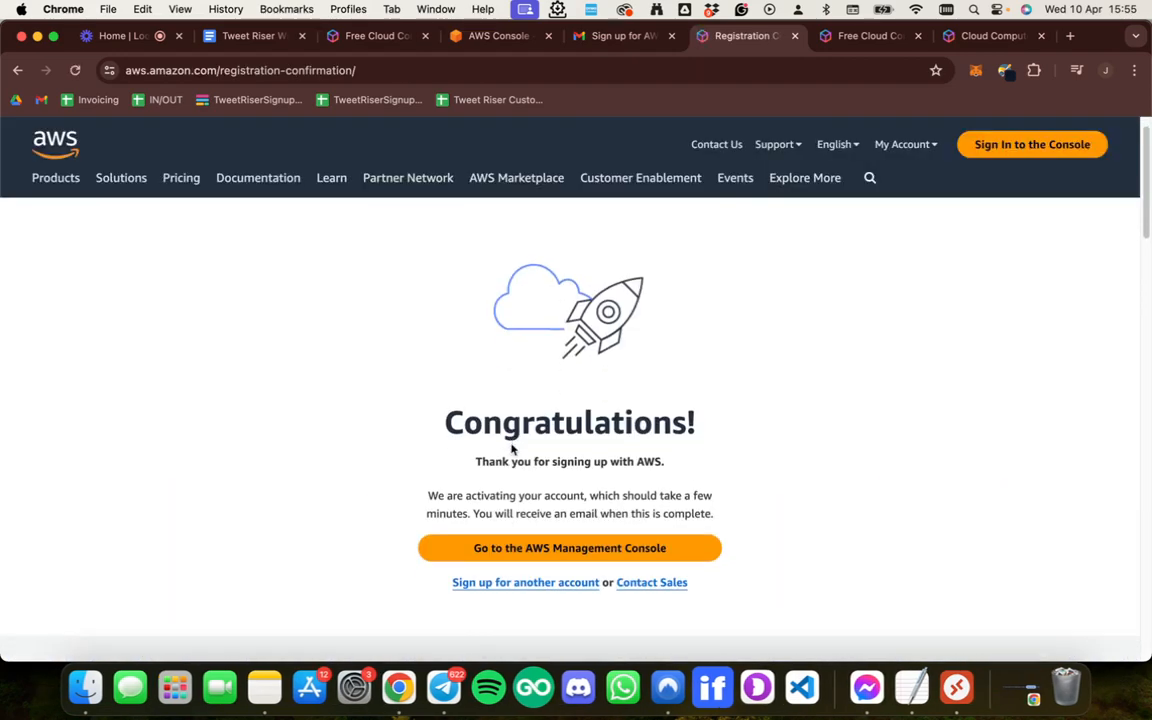
pyautogui.scroll(-3, 535, 470)
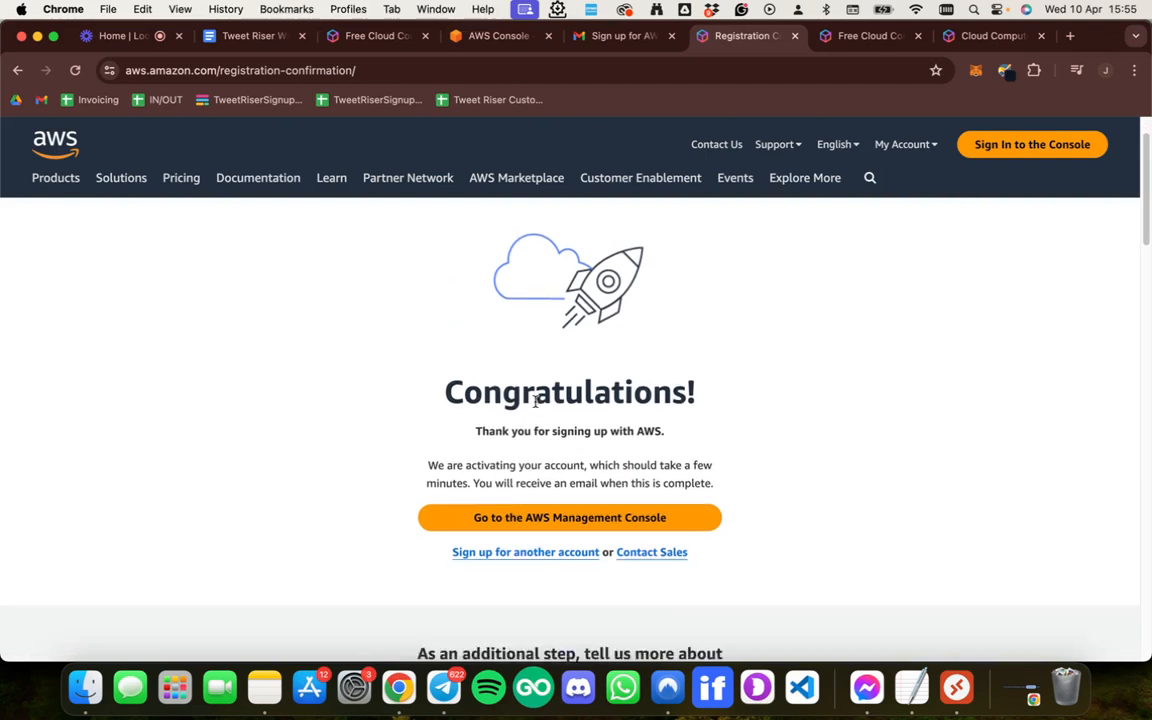
# Enter the Management Console, dismiss the tips, and search 'budget' to reach Budgets.
pyautogui.click(541, 473)
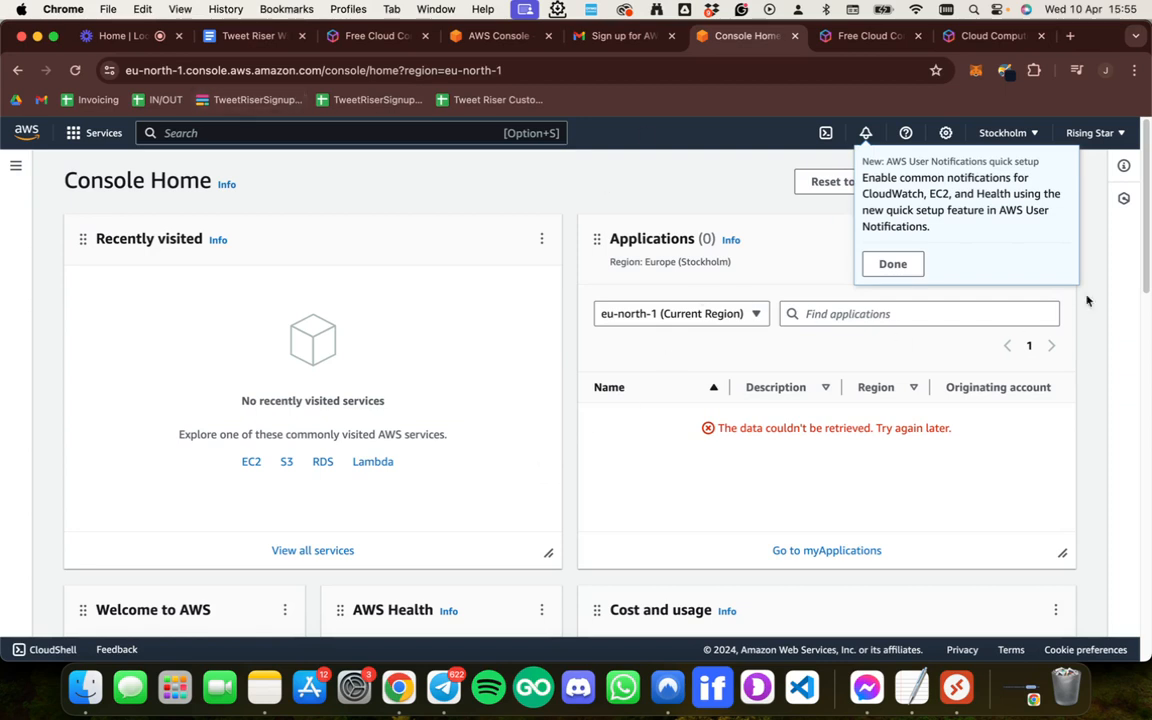
pyautogui.click(890, 264)
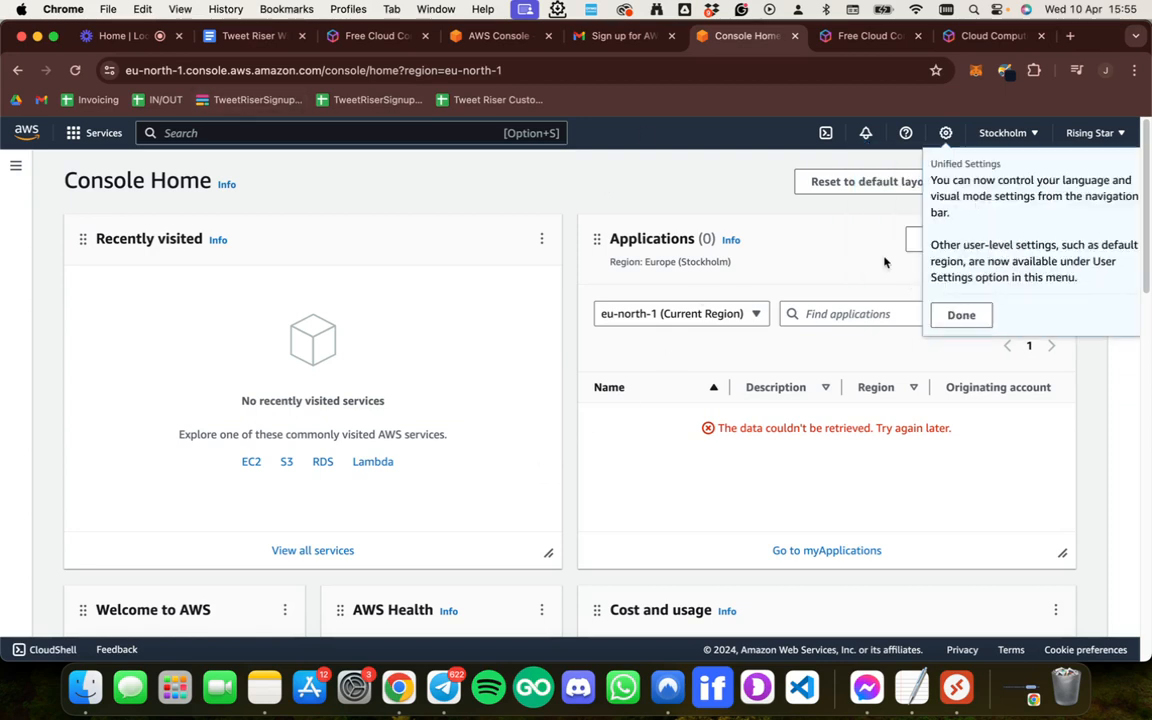
pyautogui.click(268, 140)
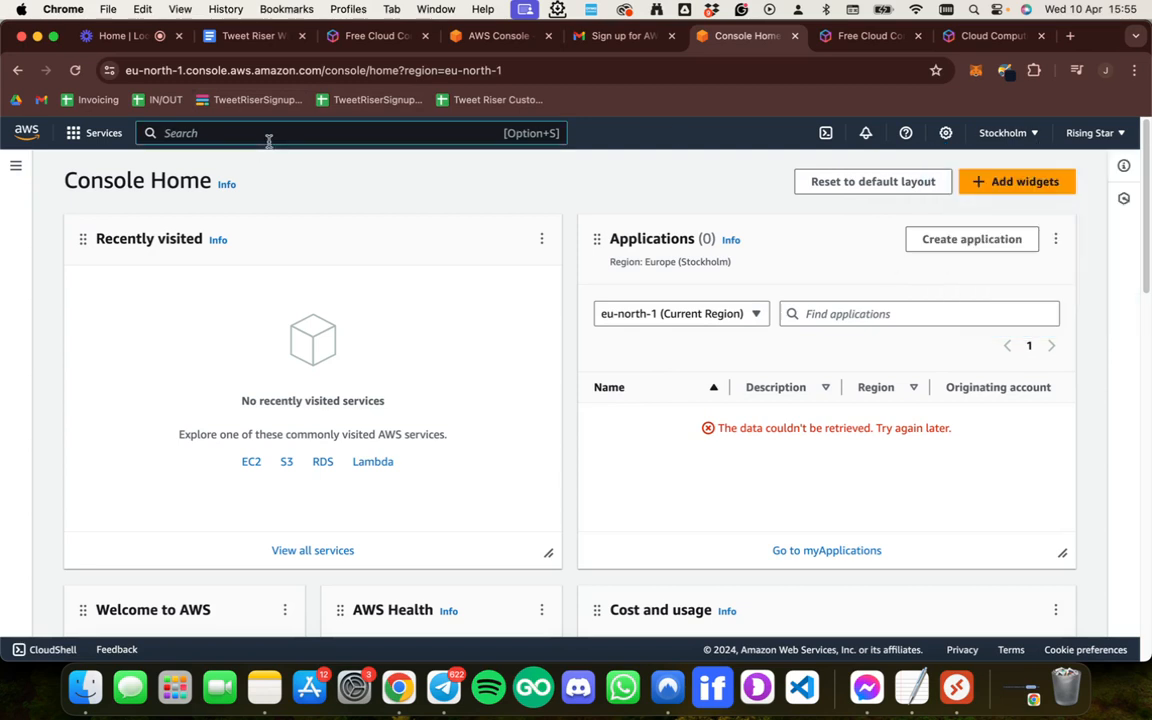
pyautogui.write('budget')
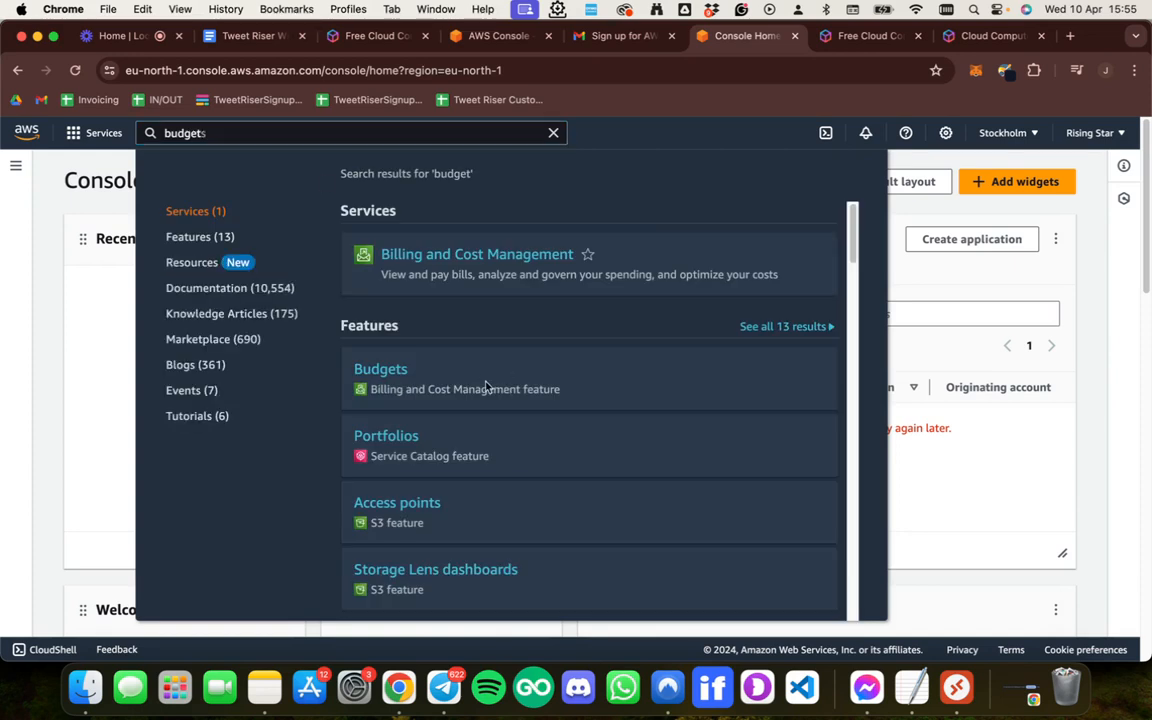
pyautogui.click(382, 370)
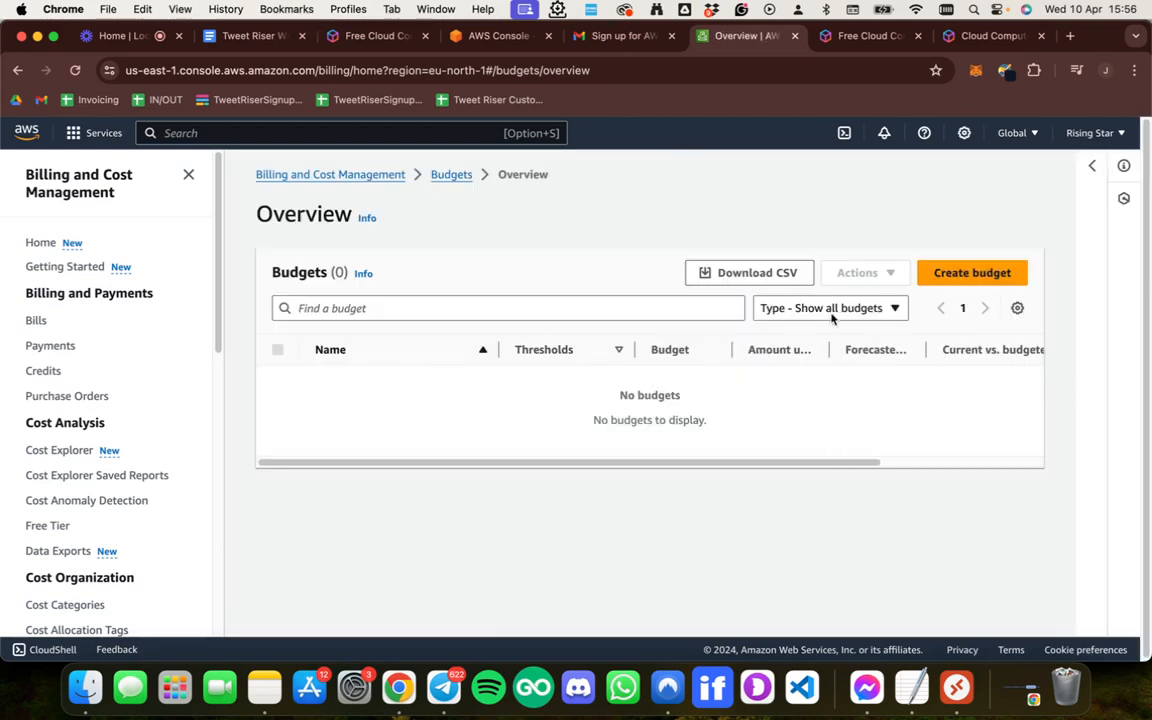
# Create a budget from the Zero spend template, entering the account email as the alert recipient.
pyautogui.click(948, 272)
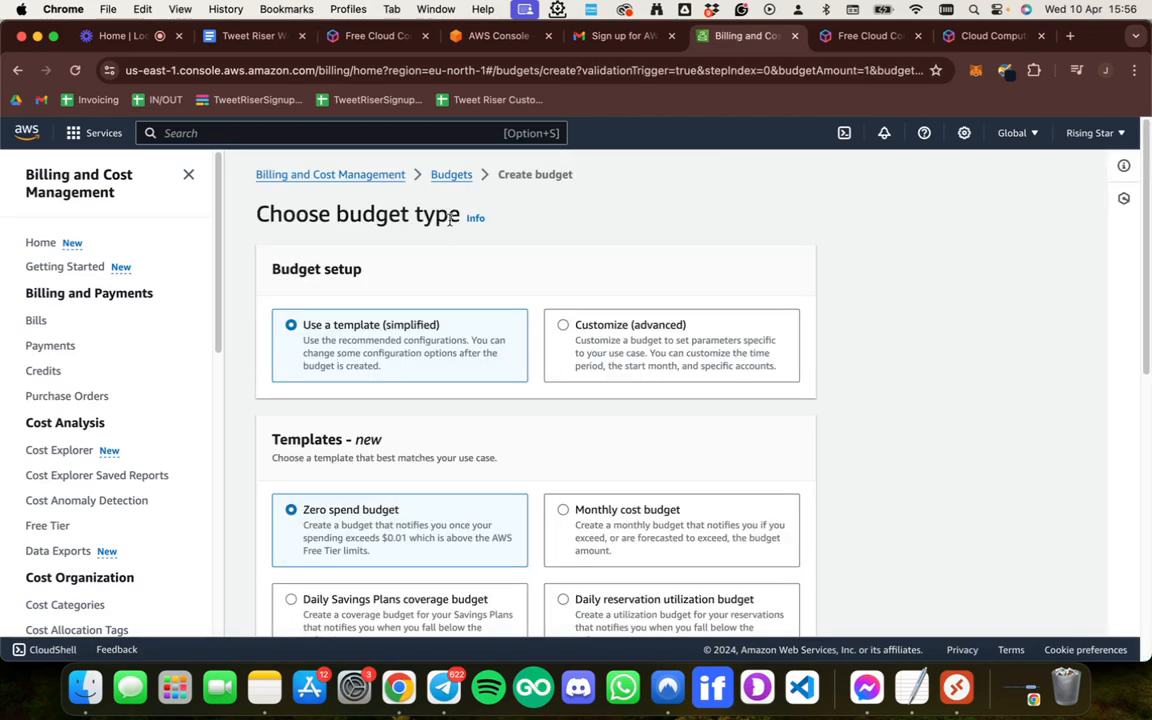
pyautogui.scroll(-2, 373, 345)
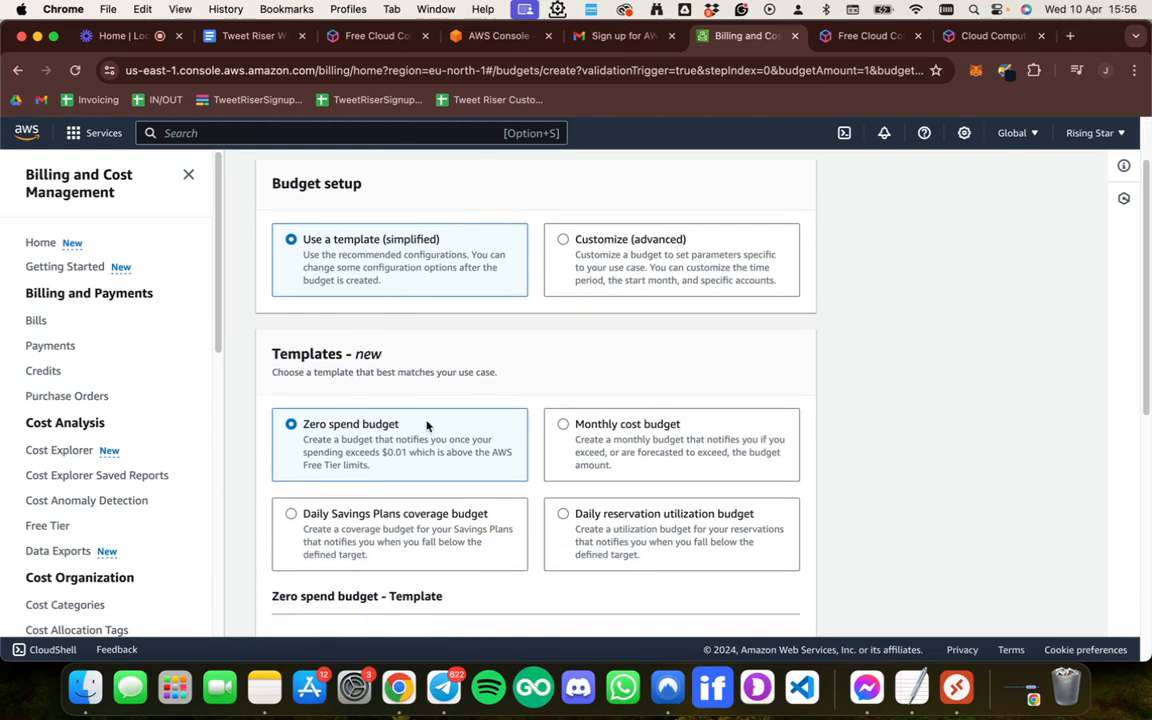
pyautogui.scroll(-1, 427, 424)
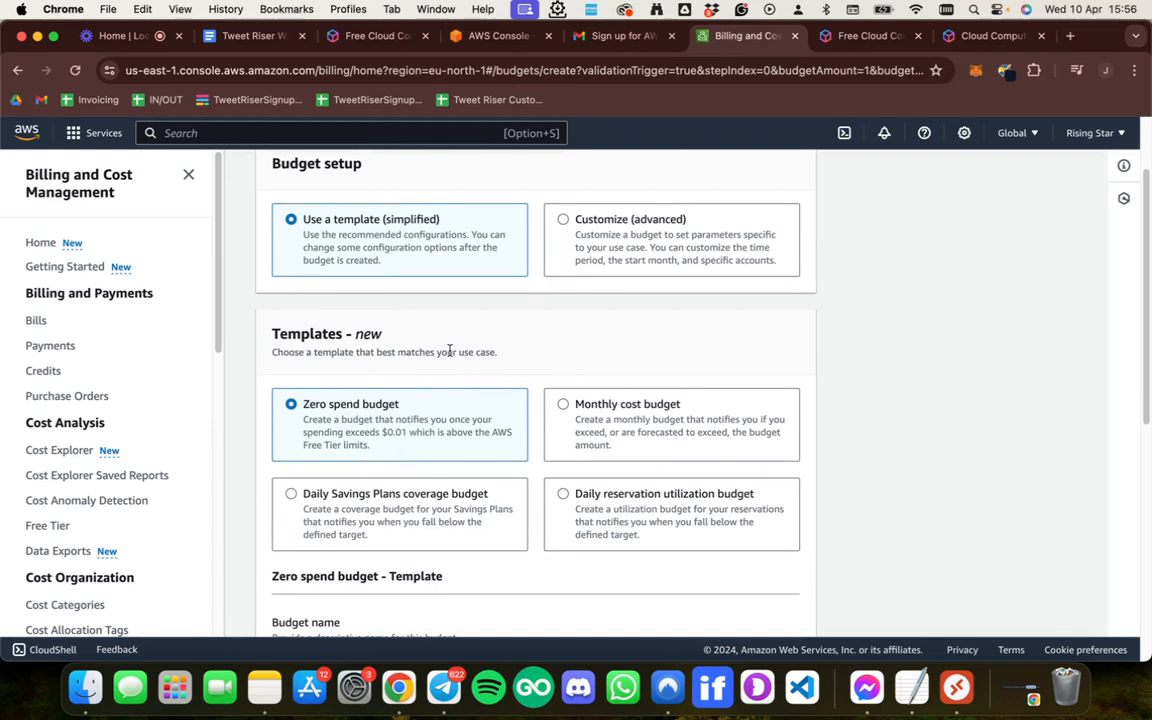
pyautogui.scroll(-3, 442, 378)
pyautogui.scroll(-3, 545, 429)
pyautogui.scroll(-2, 483, 442)
pyautogui.click(492, 430)
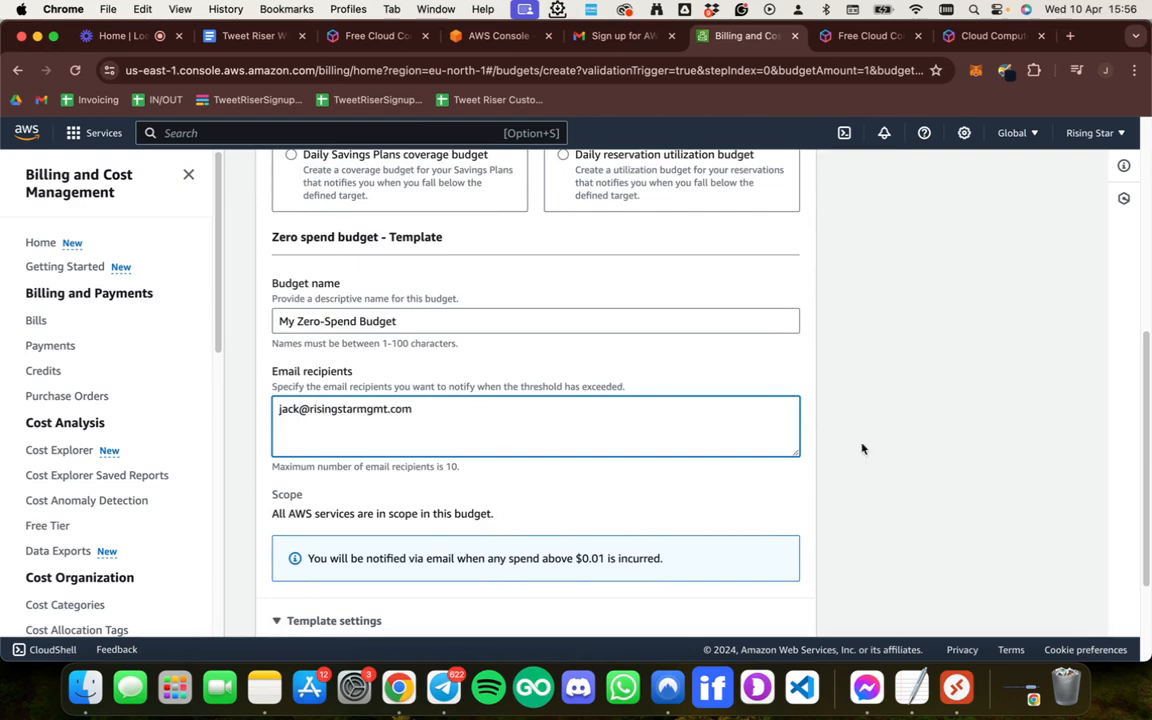
pyautogui.scroll(-5, 887, 478)
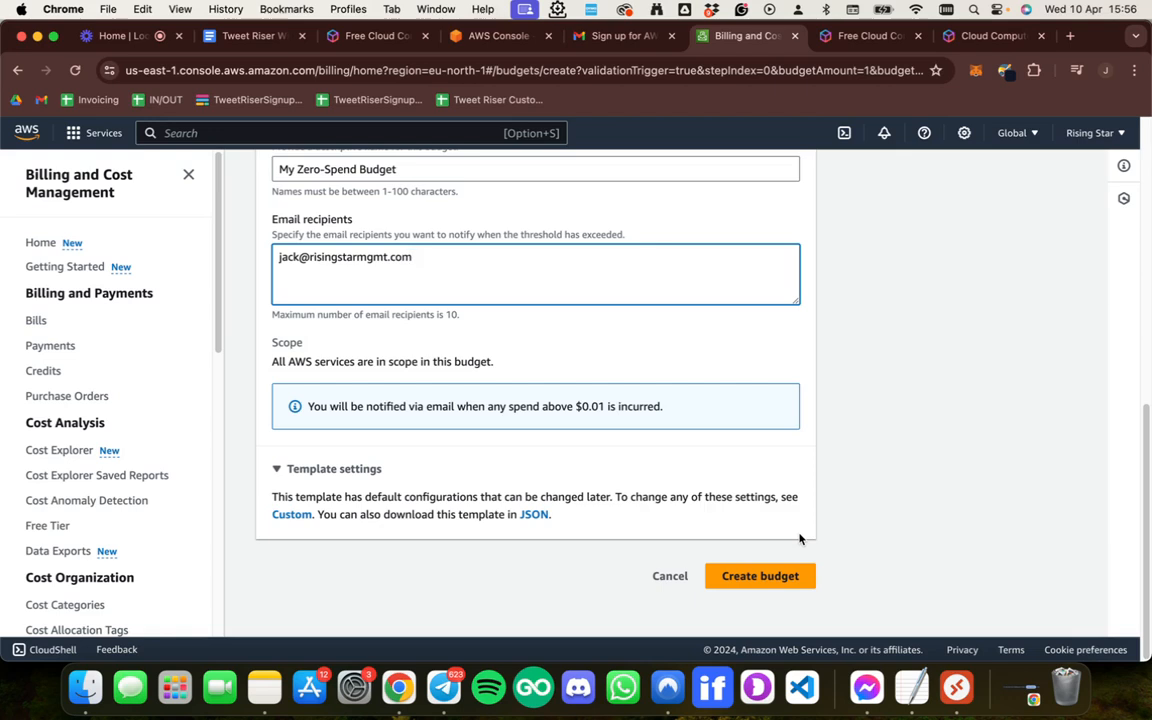
pyautogui.click(775, 578)
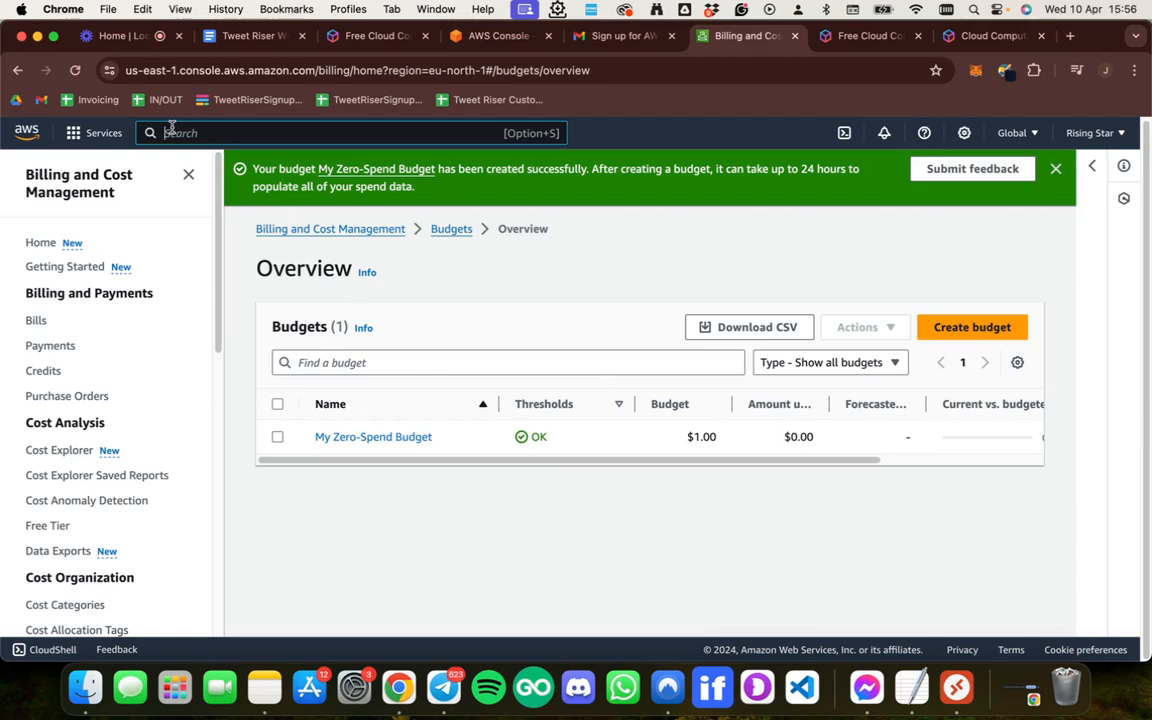
# Search 'ec2' and start launching a new instance from the EC2 Dashboard.
pyautogui.write('ec2')
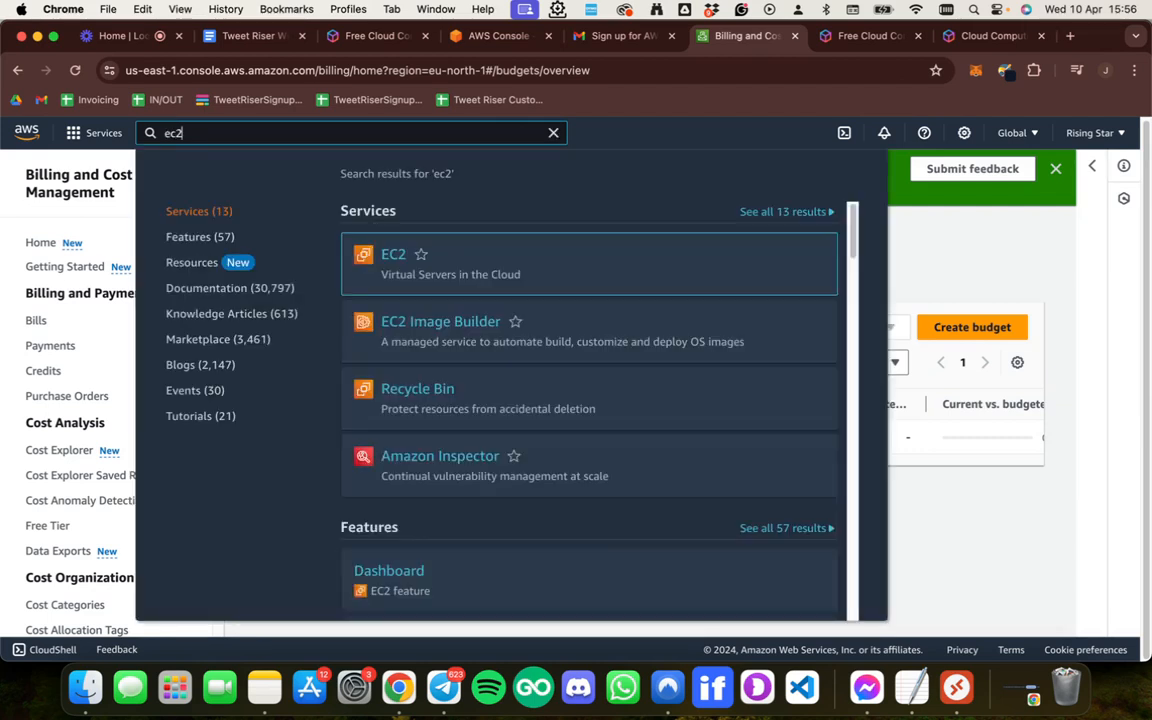
pyautogui.moveTo(543, 285)
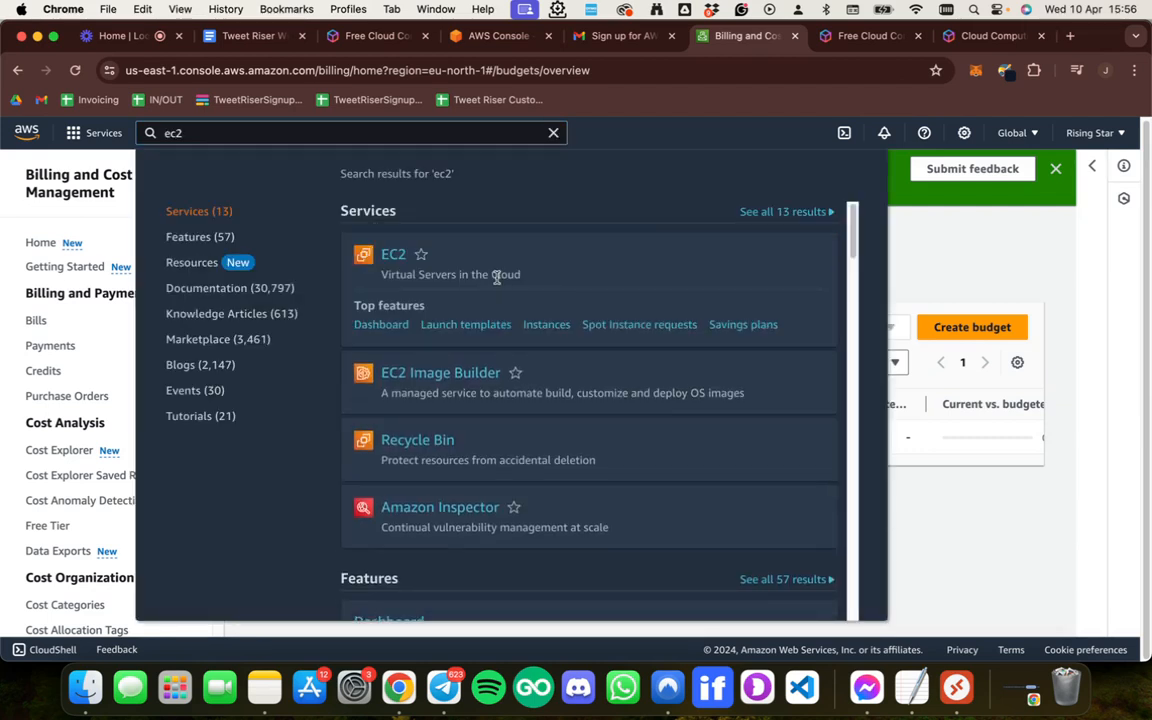
pyautogui.click(379, 330)
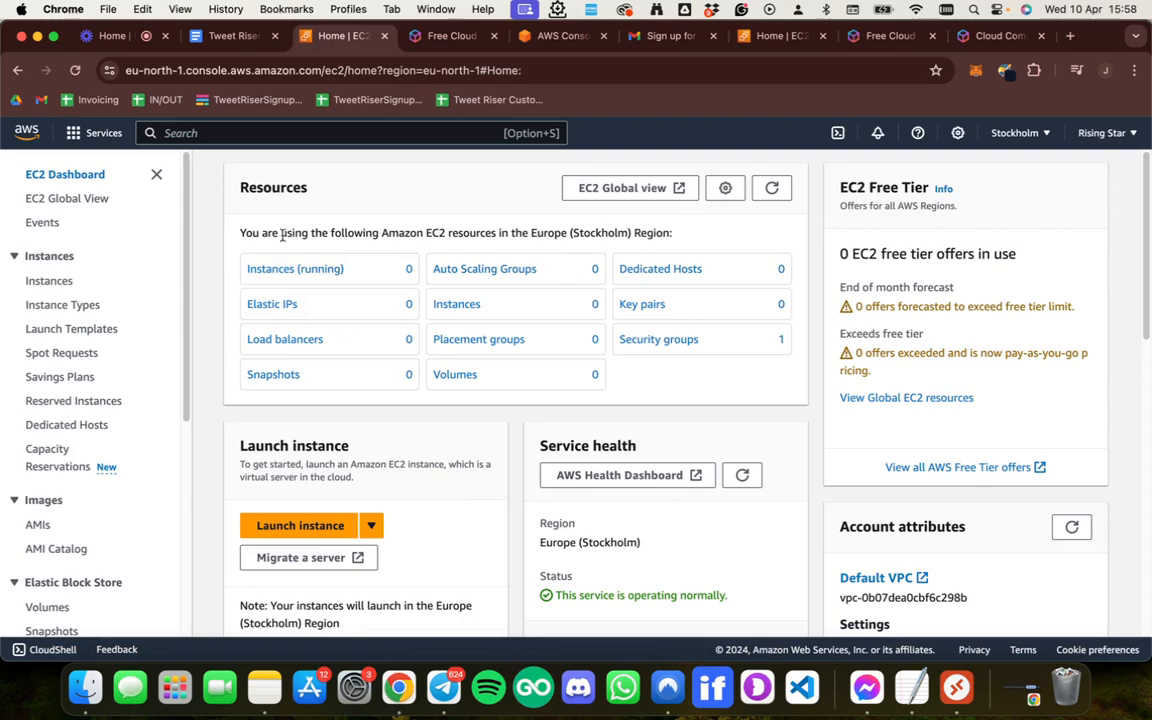
pyautogui.scroll(-2, 305, 362)
pyautogui.click(306, 447)
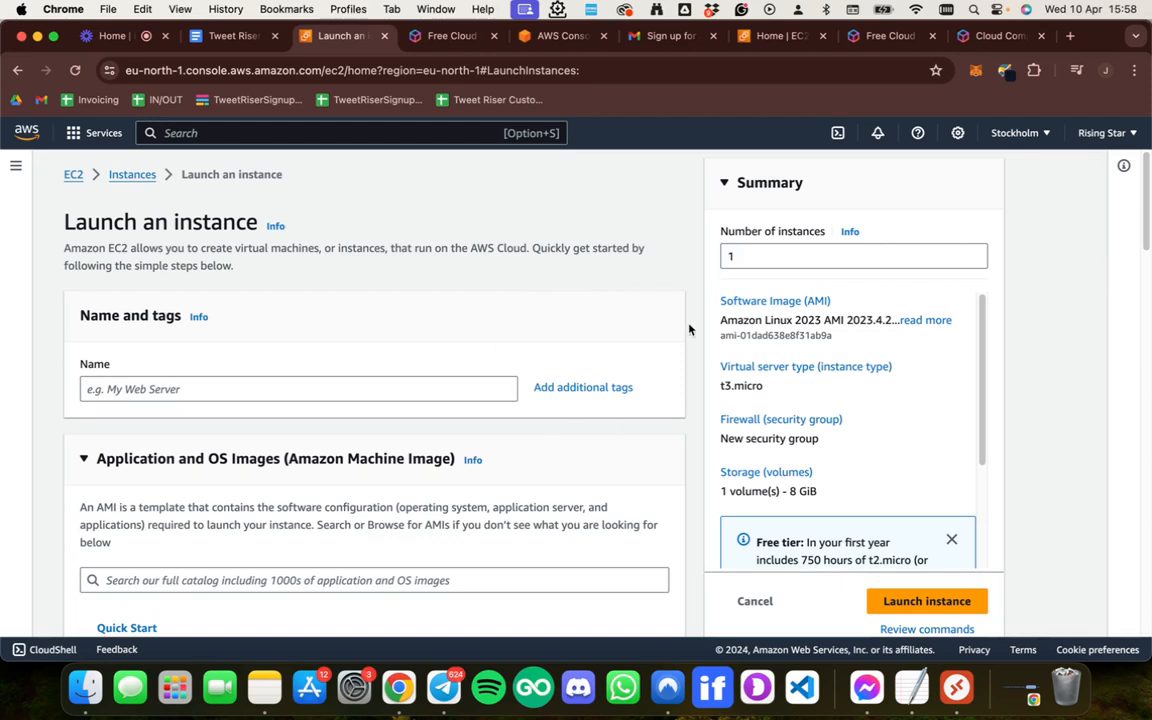
# Name the new instance TweetRiser.
pyautogui.scroll(-1, 688, 329)
pyautogui.scroll(-2, 870, 441)
pyautogui.scroll(-2, 870, 441)
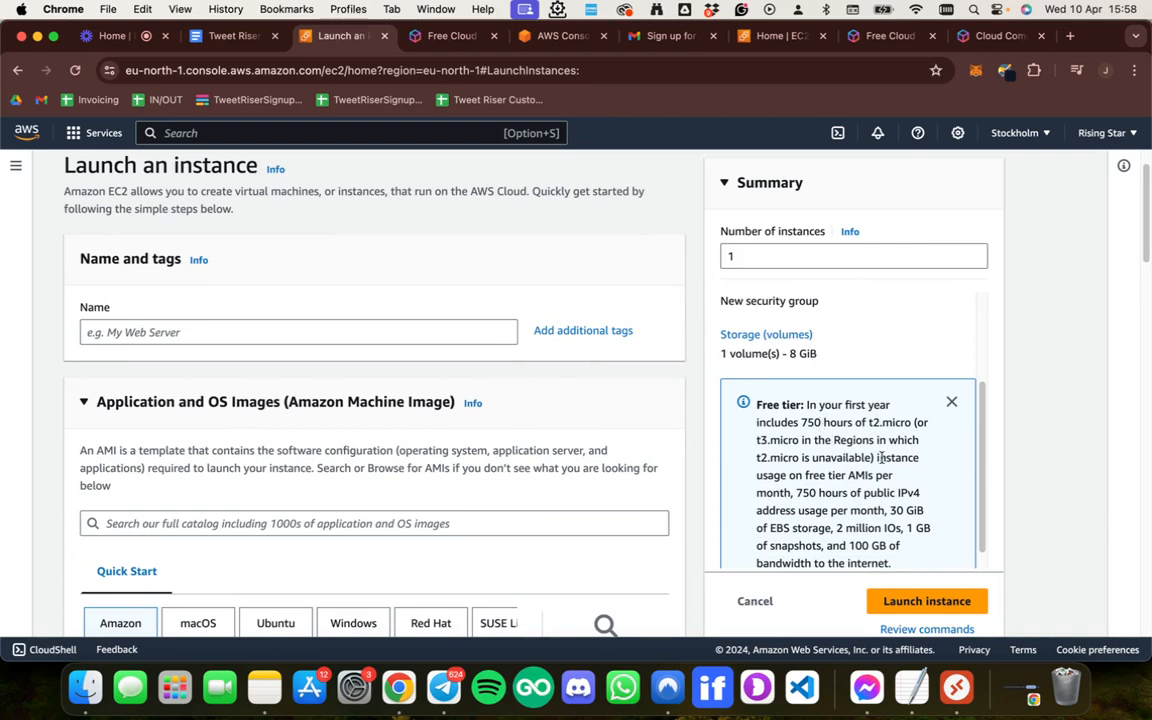
pyautogui.scroll(-1, 881, 457)
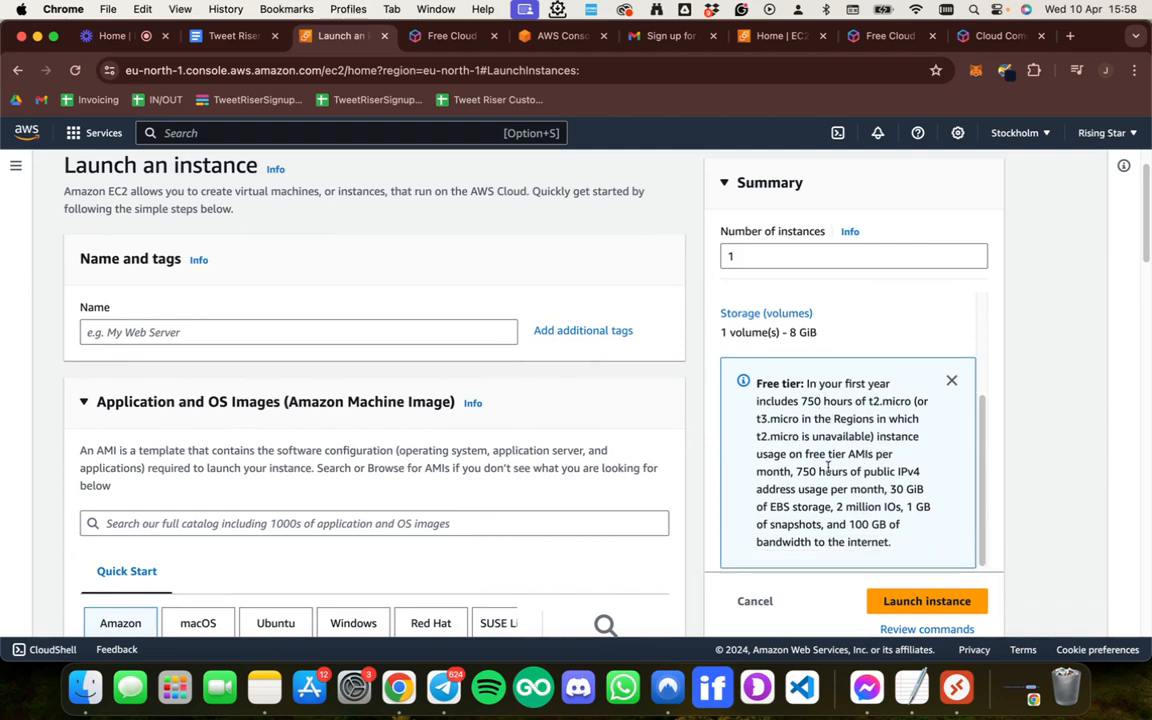
pyautogui.scroll(2, 199, 407)
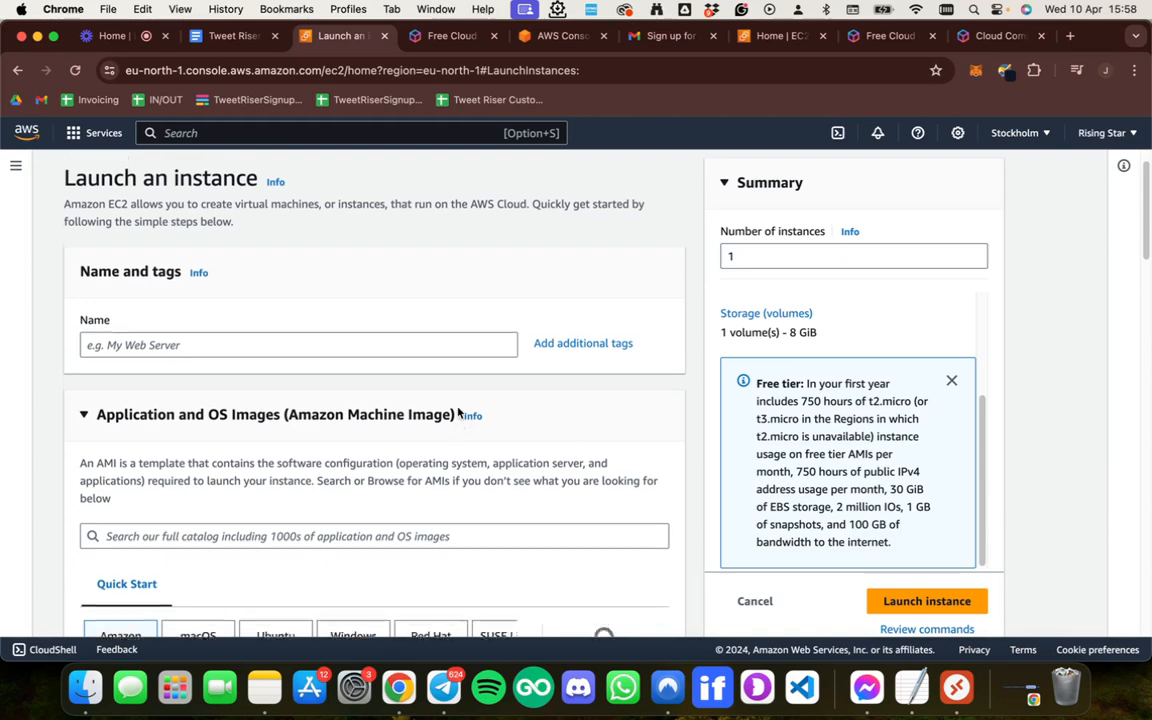
pyautogui.click(201, 397)
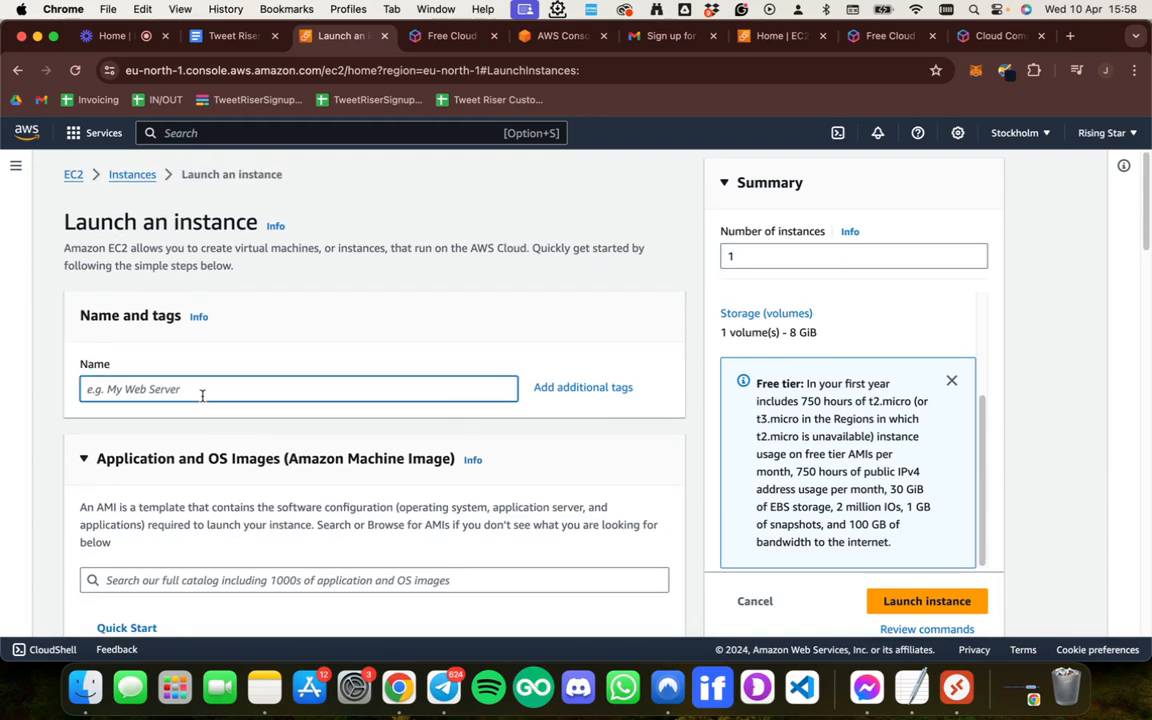
pyautogui.write('TweetRiser')
# Choose Windows under Quick Start and keep the Windows Server 2022 Base AMI.
pyautogui.scroll(-5, 339, 275)
pyautogui.click(336, 327)
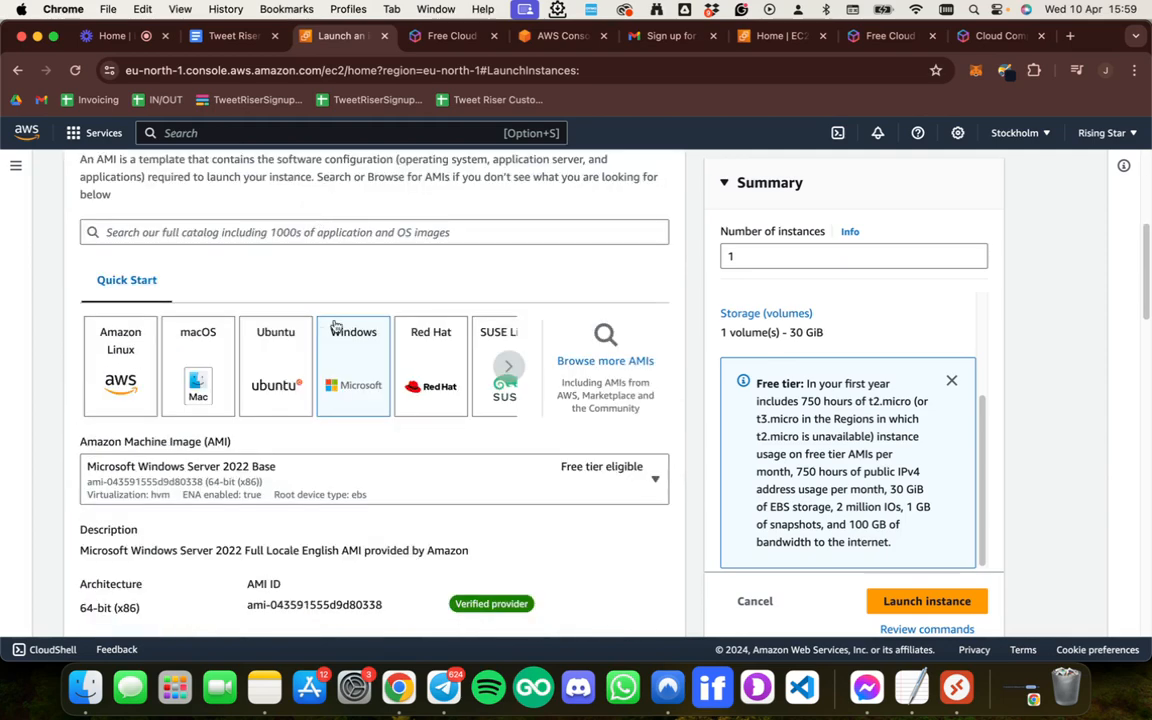
pyautogui.click(368, 475)
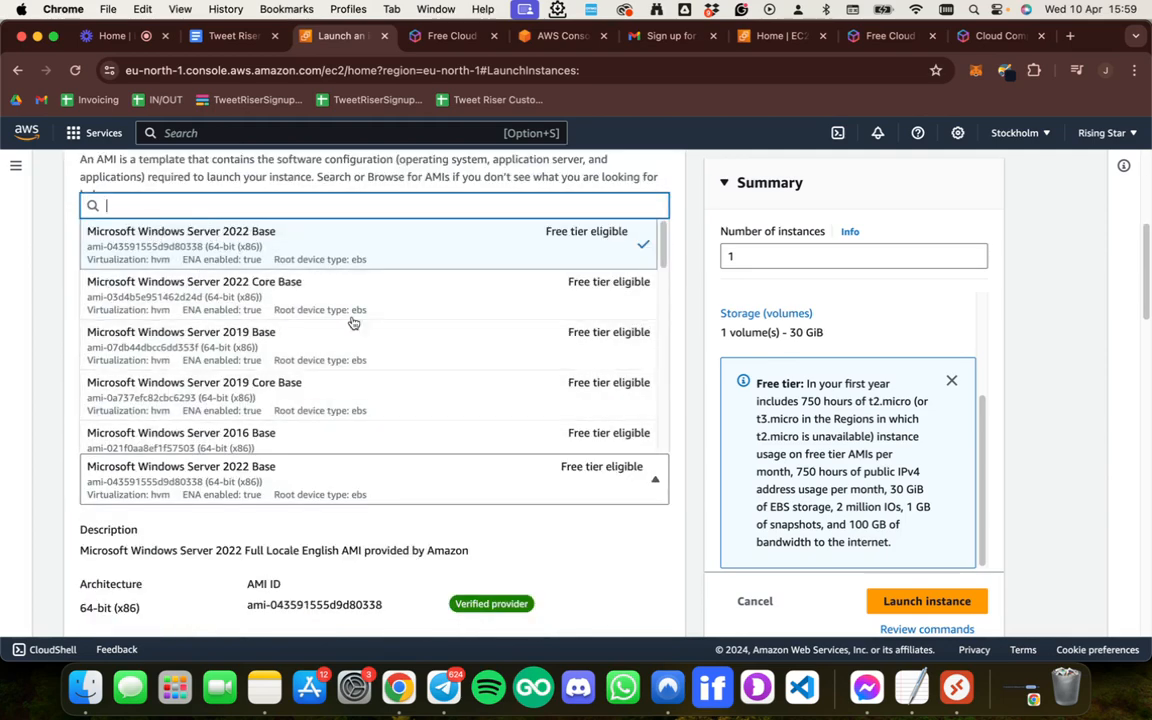
pyautogui.press('Escape')
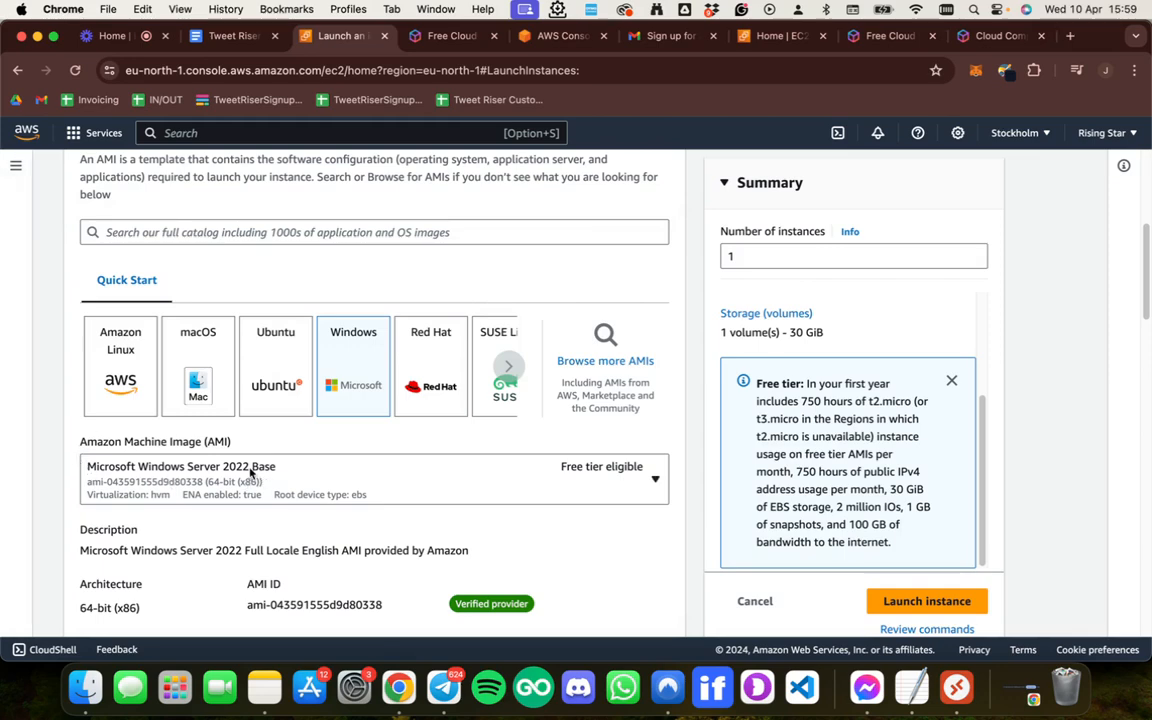
pyautogui.scroll(-4, 275, 432)
pyautogui.scroll(-3, 408, 515)
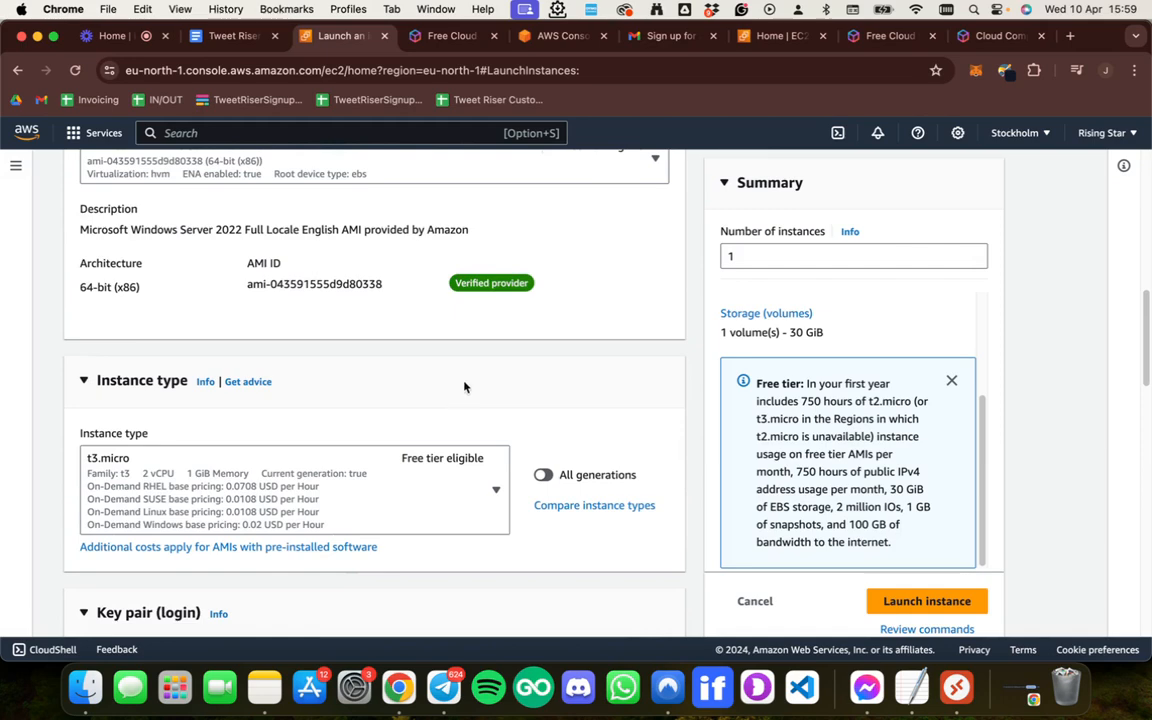
# Browse the instance types and select t3.large.
pyautogui.scroll(-2, 465, 390)
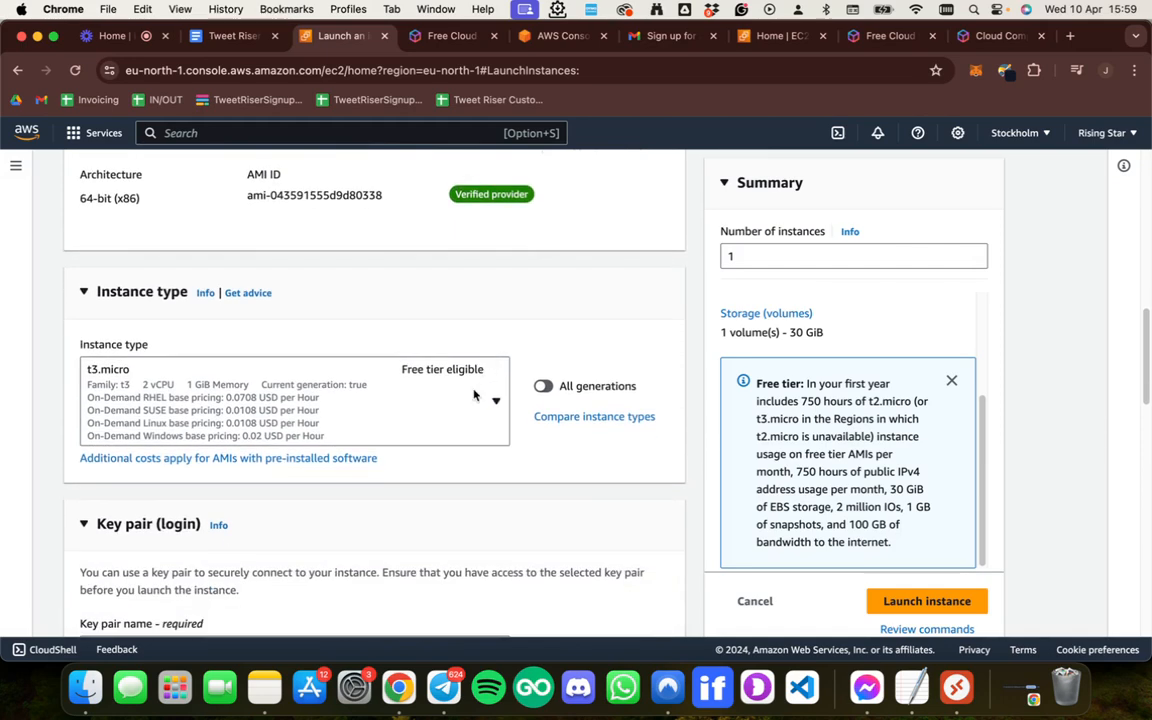
pyautogui.click(474, 396)
pyautogui.scroll(-3, 459, 299)
pyautogui.scroll(-2, 459, 299)
pyautogui.scroll(3, 459, 299)
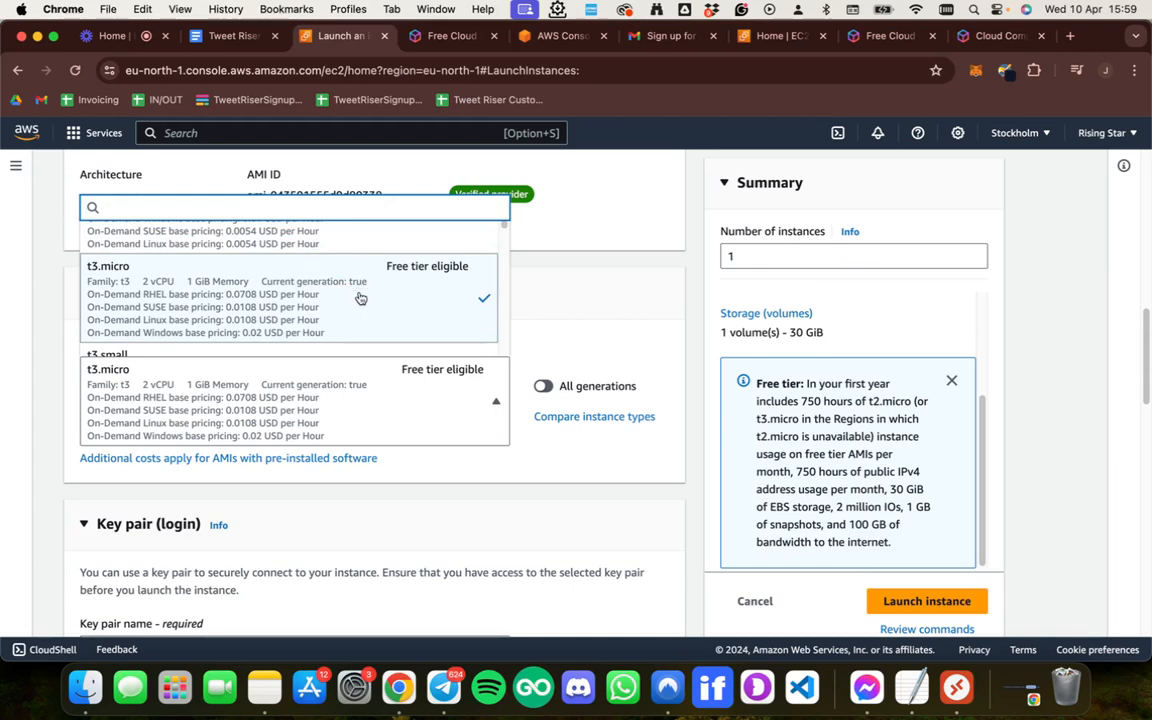
pyautogui.click(558, 307)
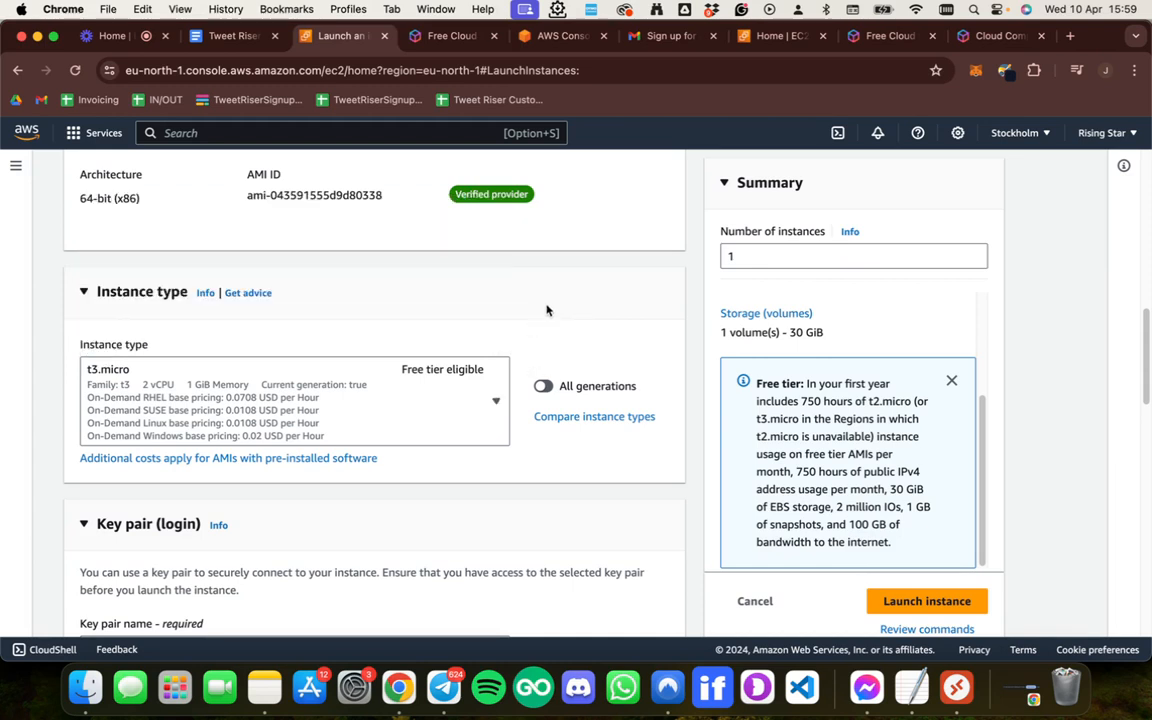
pyautogui.click(443, 368)
pyautogui.scroll(-1, 437, 304)
pyautogui.scroll(-2, 438, 304)
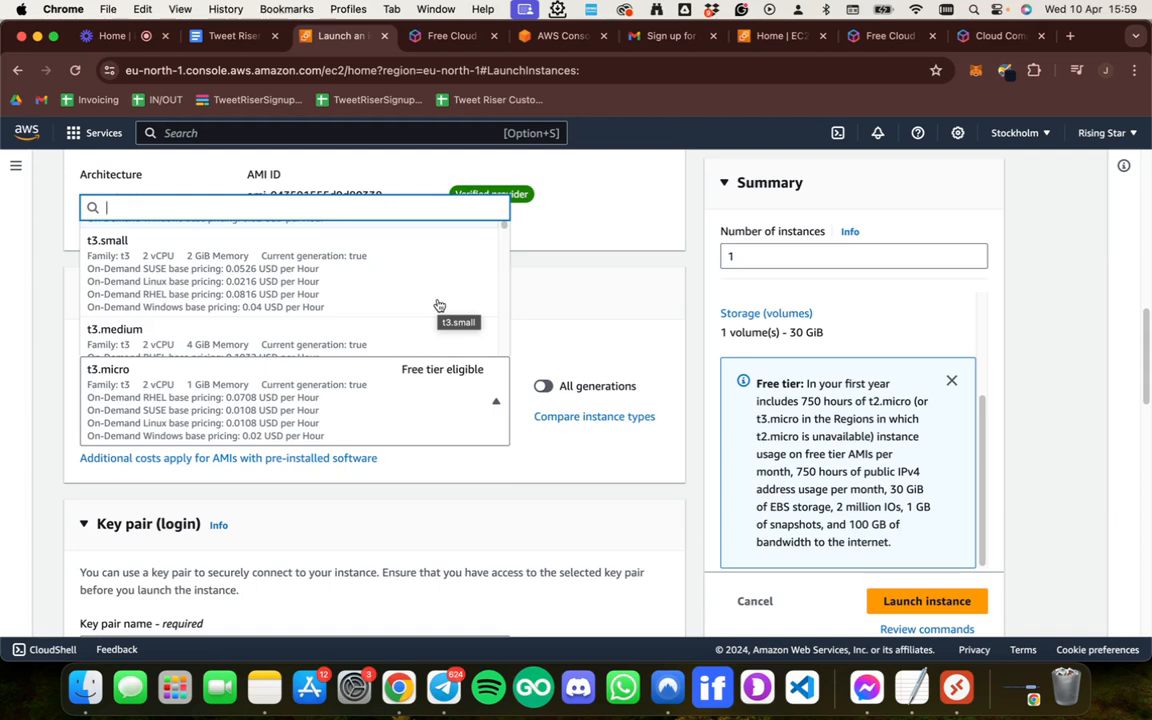
pyautogui.scroll(-3, 276, 300)
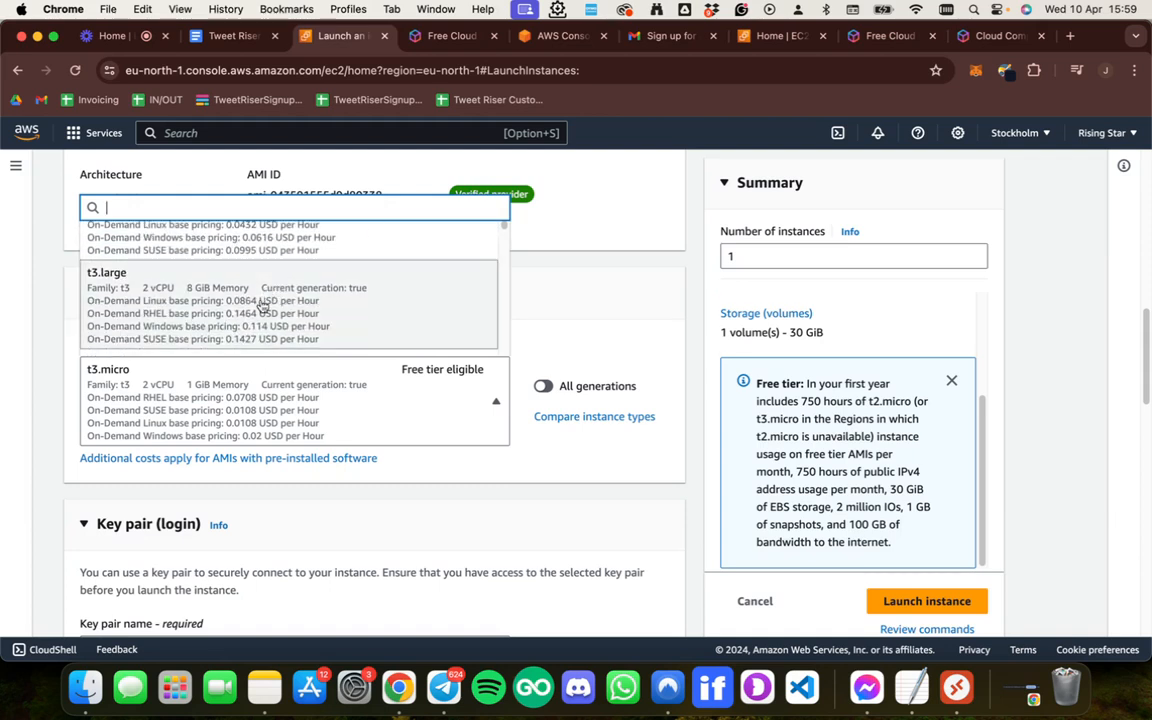
pyautogui.click(276, 300)
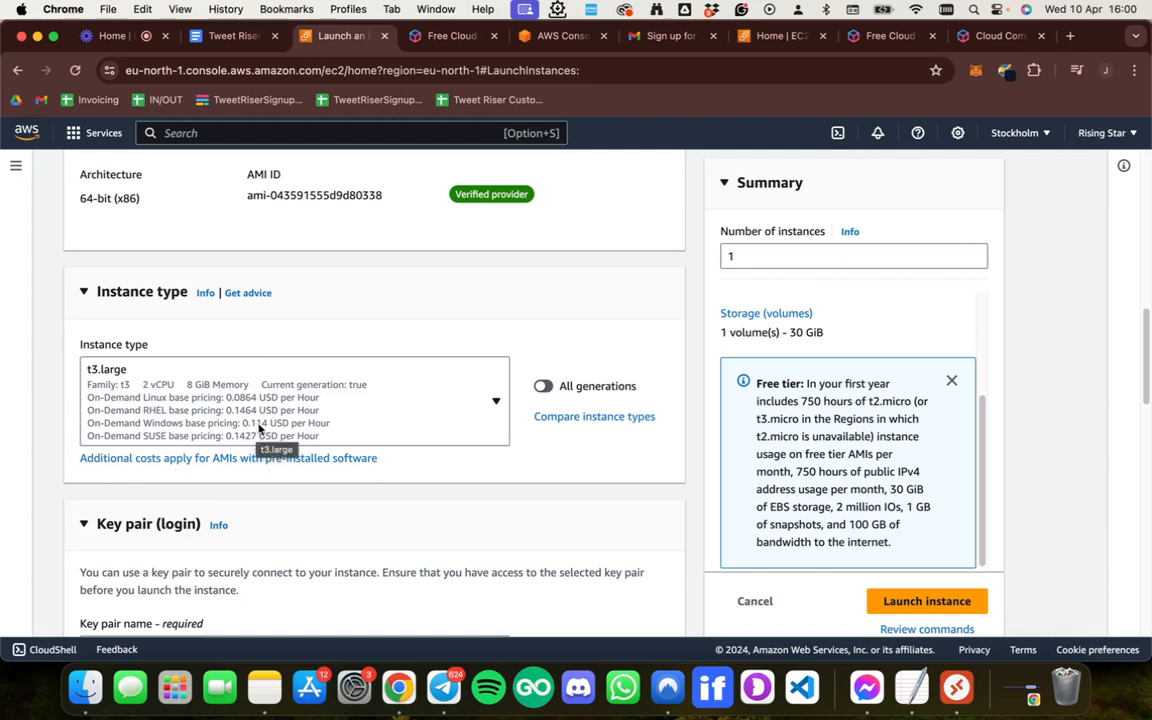
# Calculate the daily cost of t3.large as 0.114x24 in system search.
pyautogui.press('super+space')
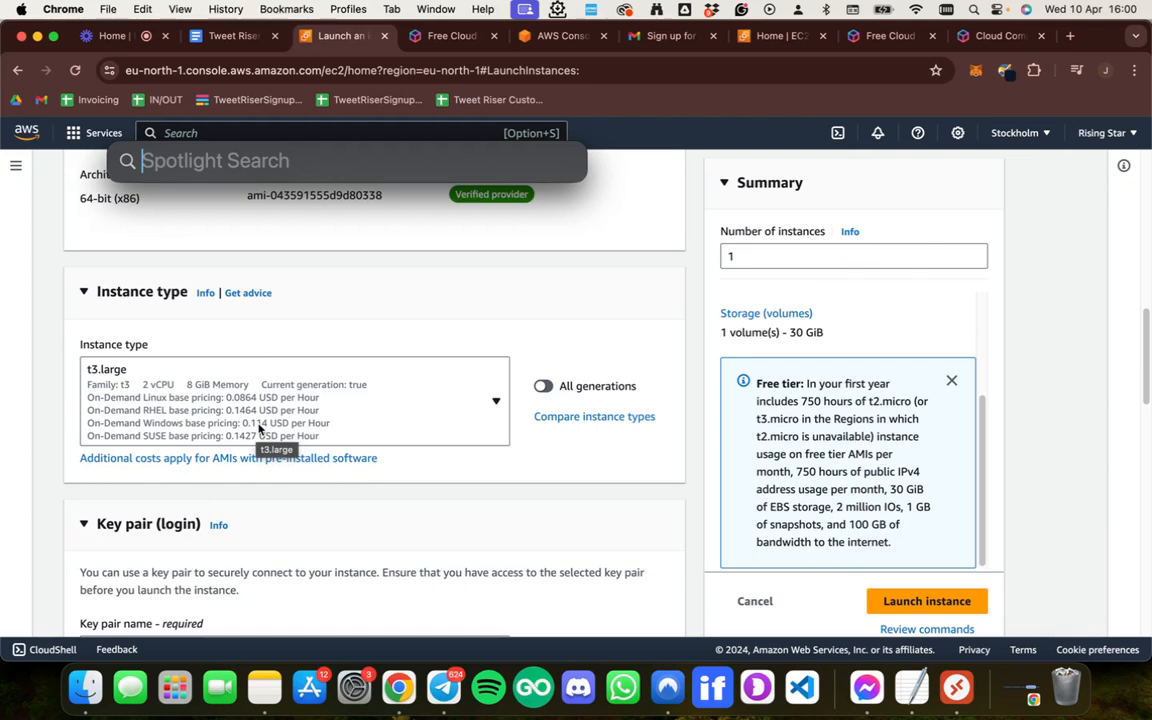
pyautogui.write('0.114x24')
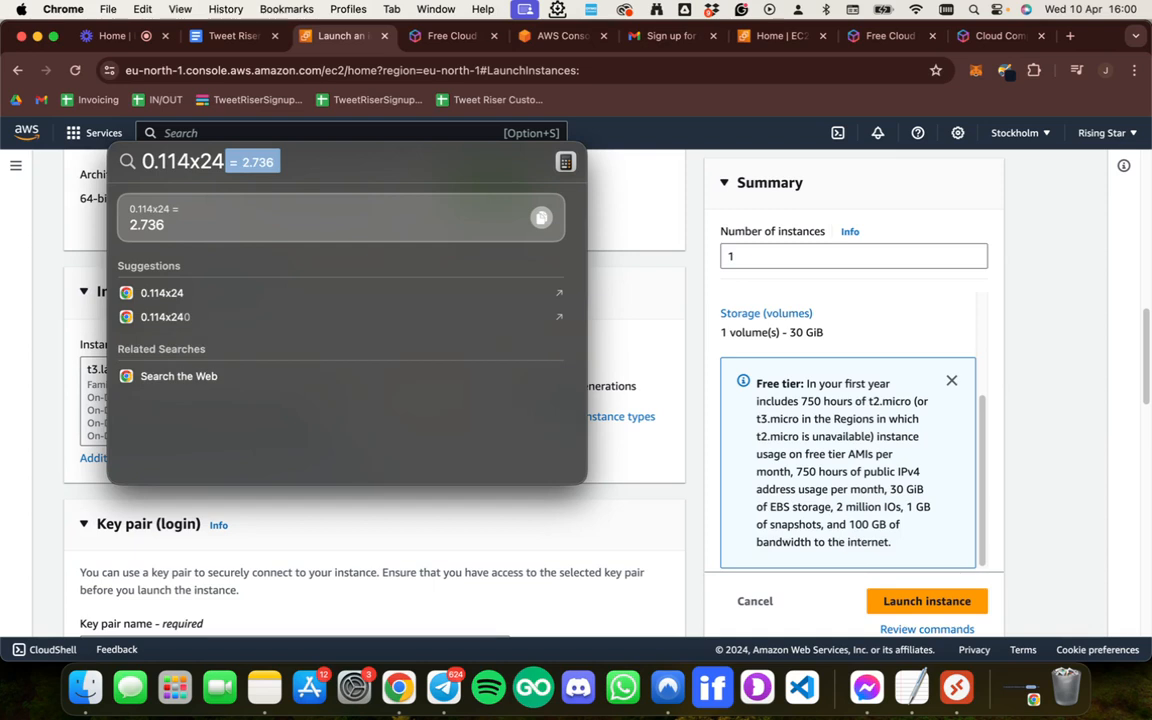
pyautogui.click(635, 287)
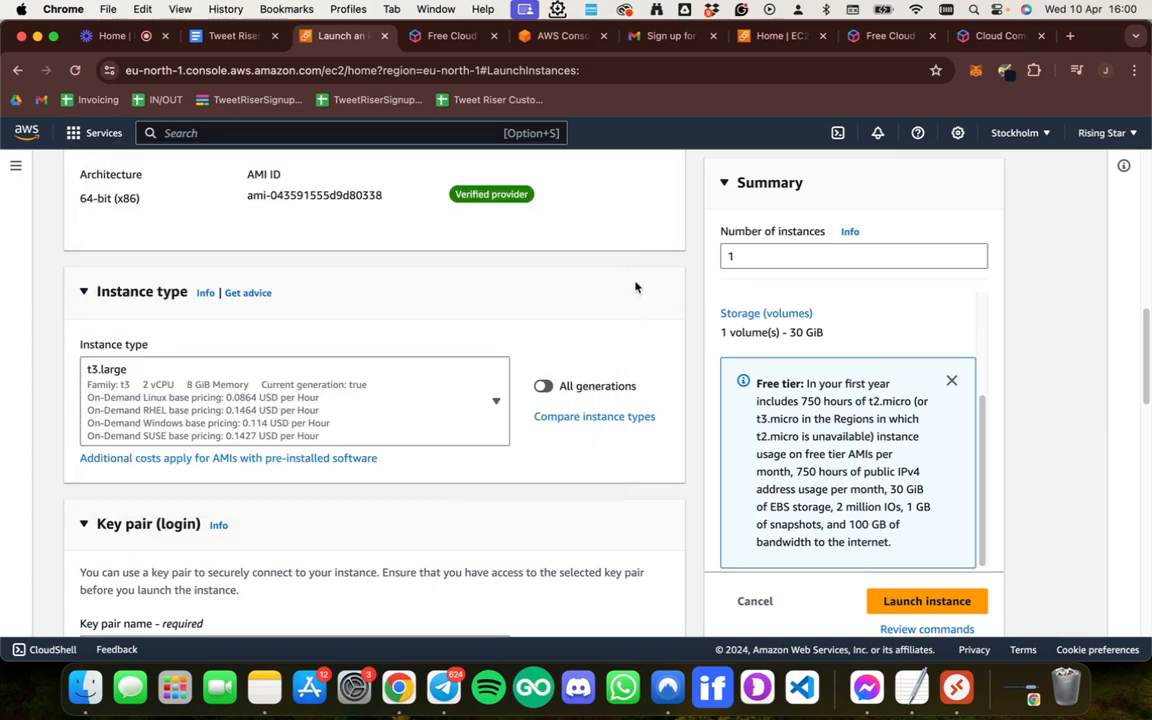
# Switch the instance type back to t3.micro (Free tier eligible).
pyautogui.click(300, 408)
pyautogui.scroll(2, 360, 301)
pyautogui.scroll(-1, 374, 388)
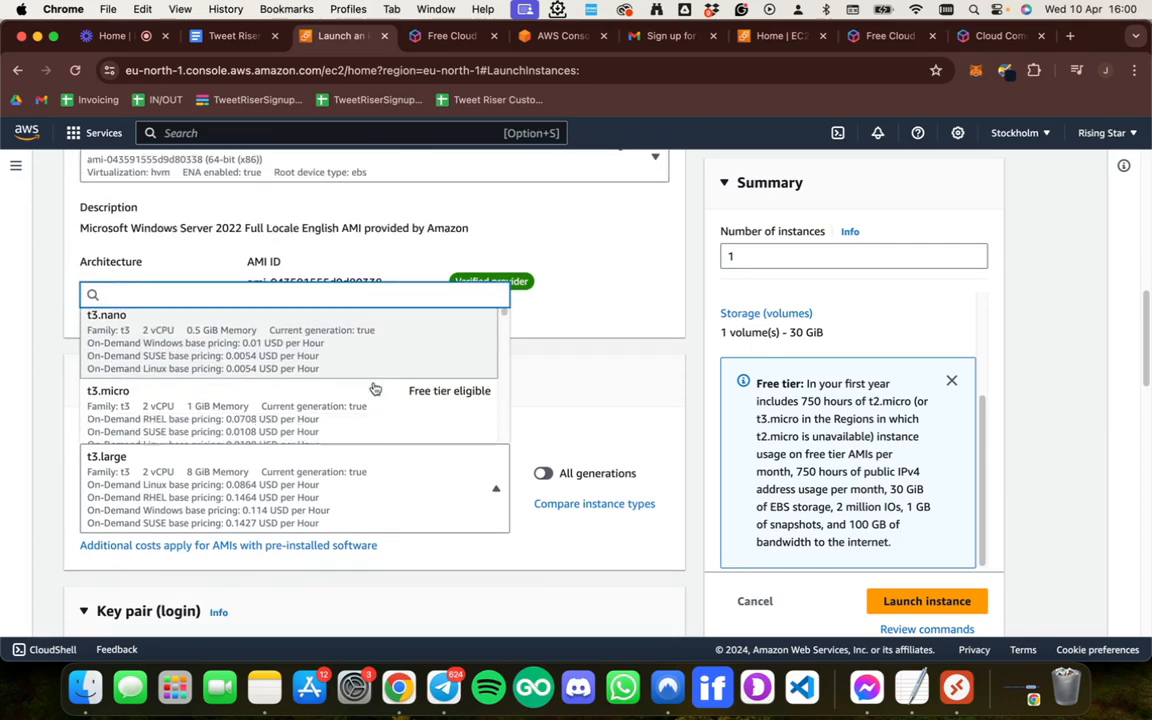
pyautogui.click(375, 390)
pyautogui.scroll(-3, 369, 406)
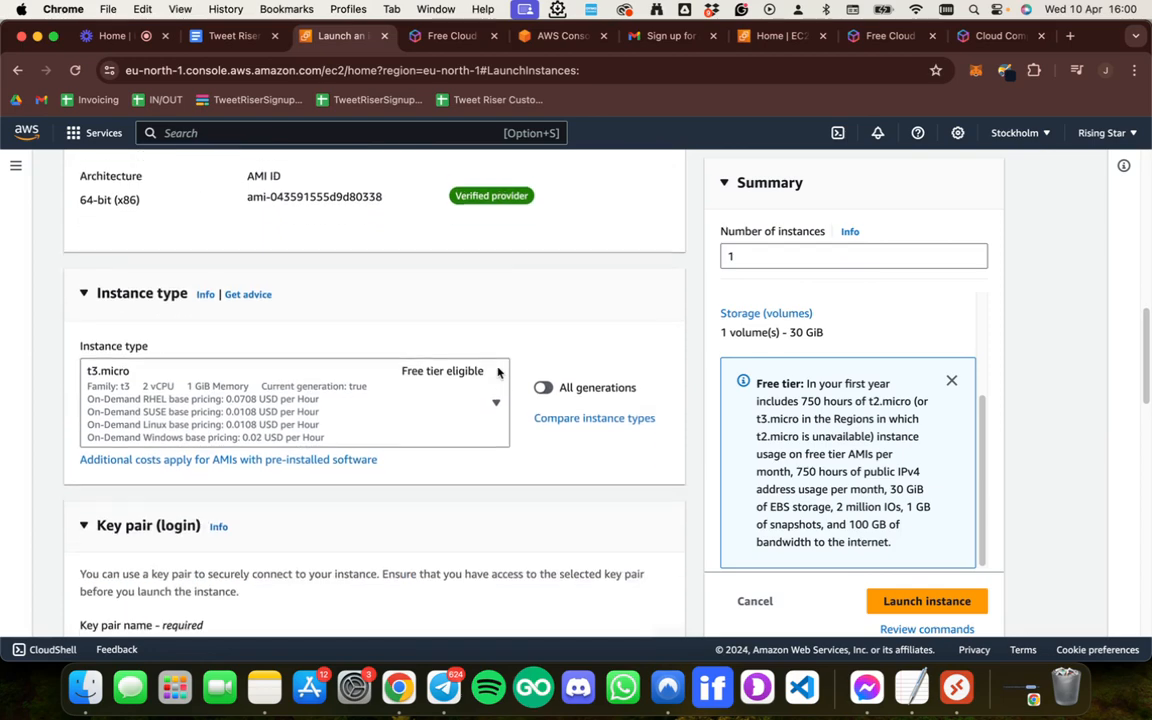
# Look through the existing key pairs list and close it without choosing one.
pyautogui.scroll(-6, 360, 420)
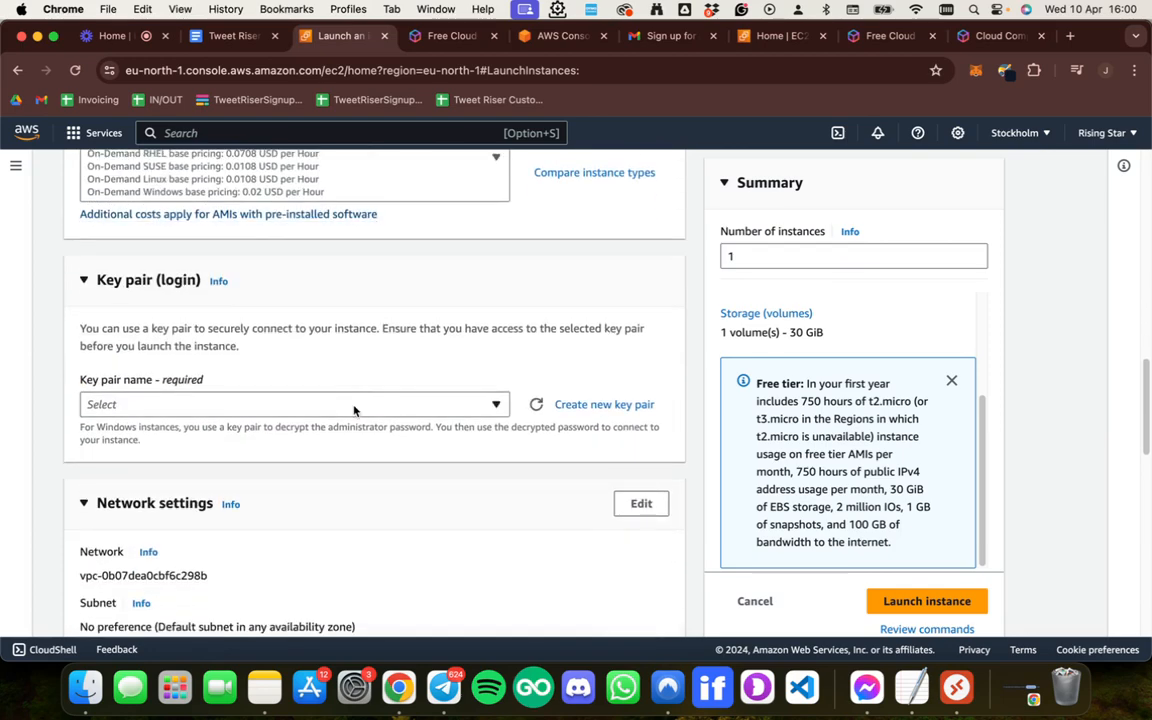
pyautogui.scroll(-1, 350, 353)
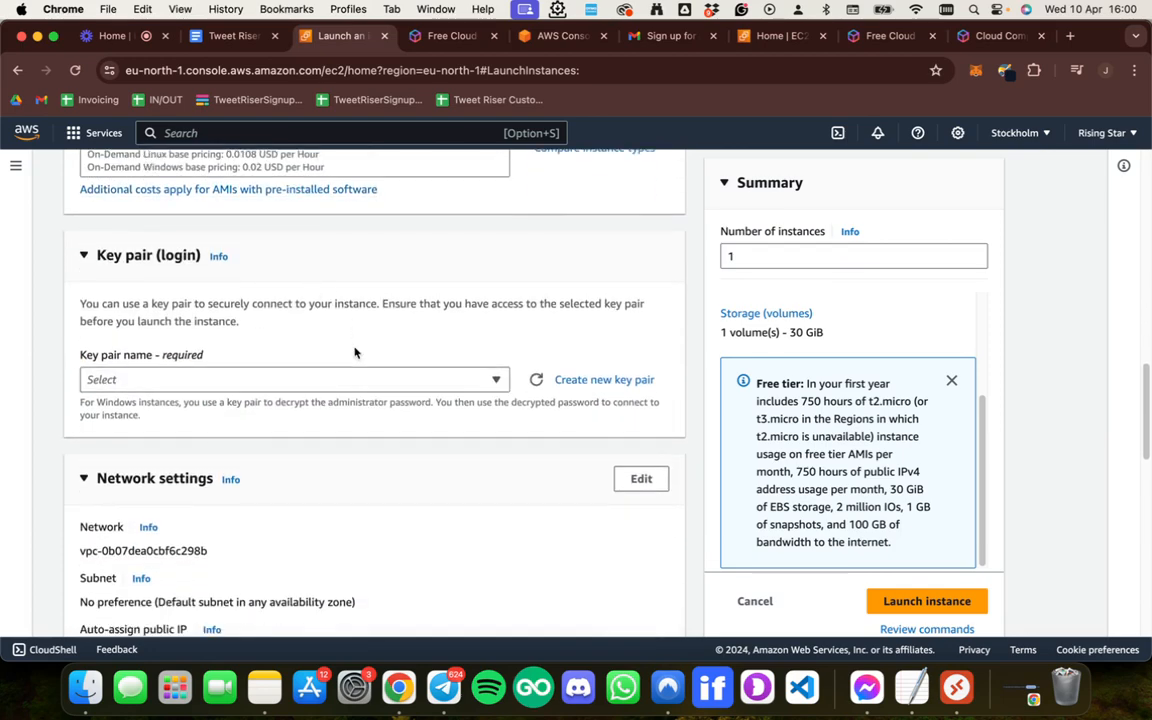
pyautogui.click(261, 381)
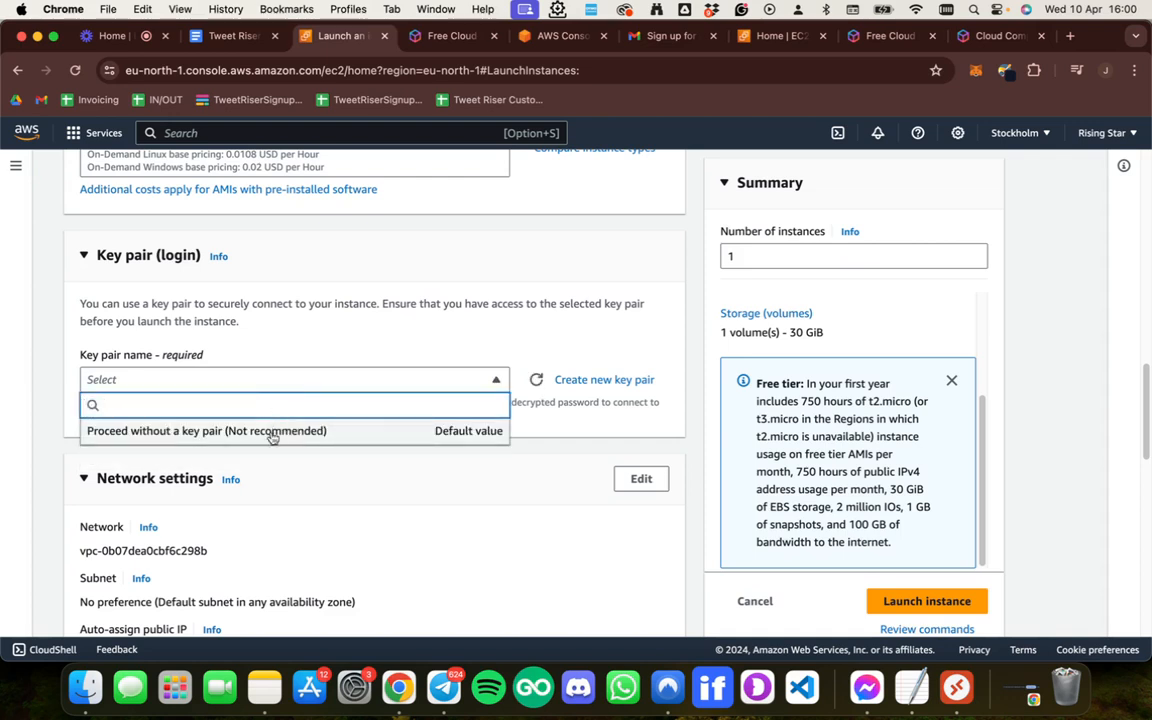
pyautogui.click(329, 305)
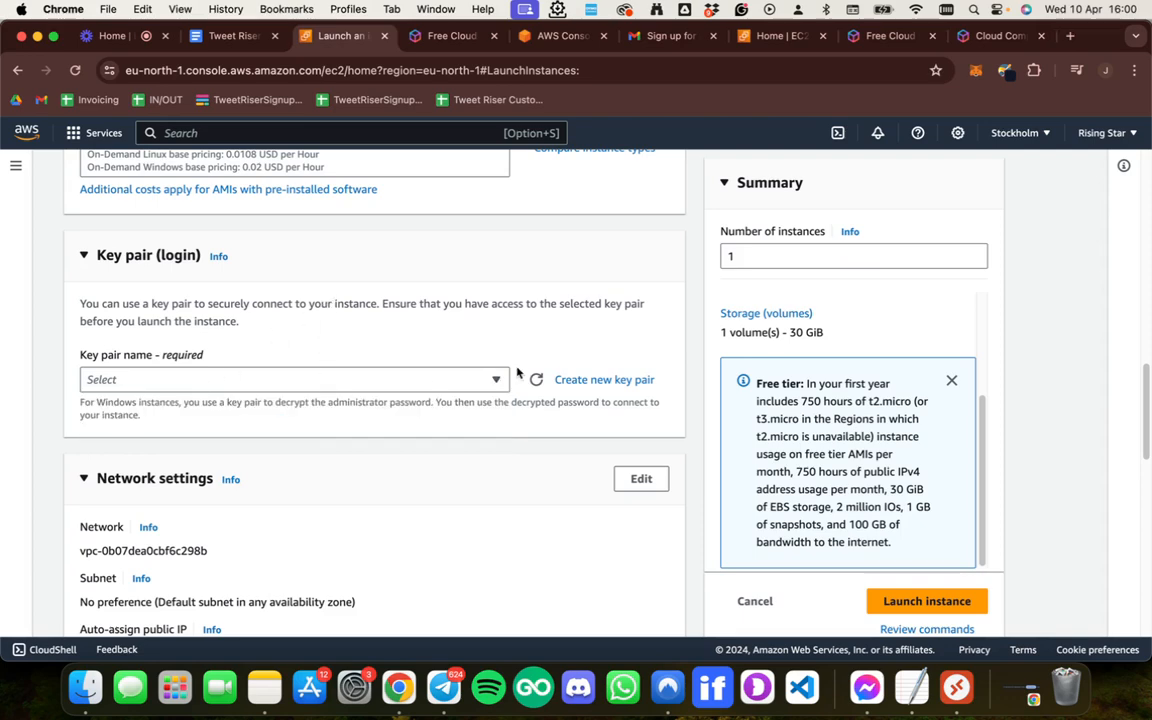
# Create and download a new named RSA .pem key pair as the instance's login key.
pyautogui.click(585, 381)
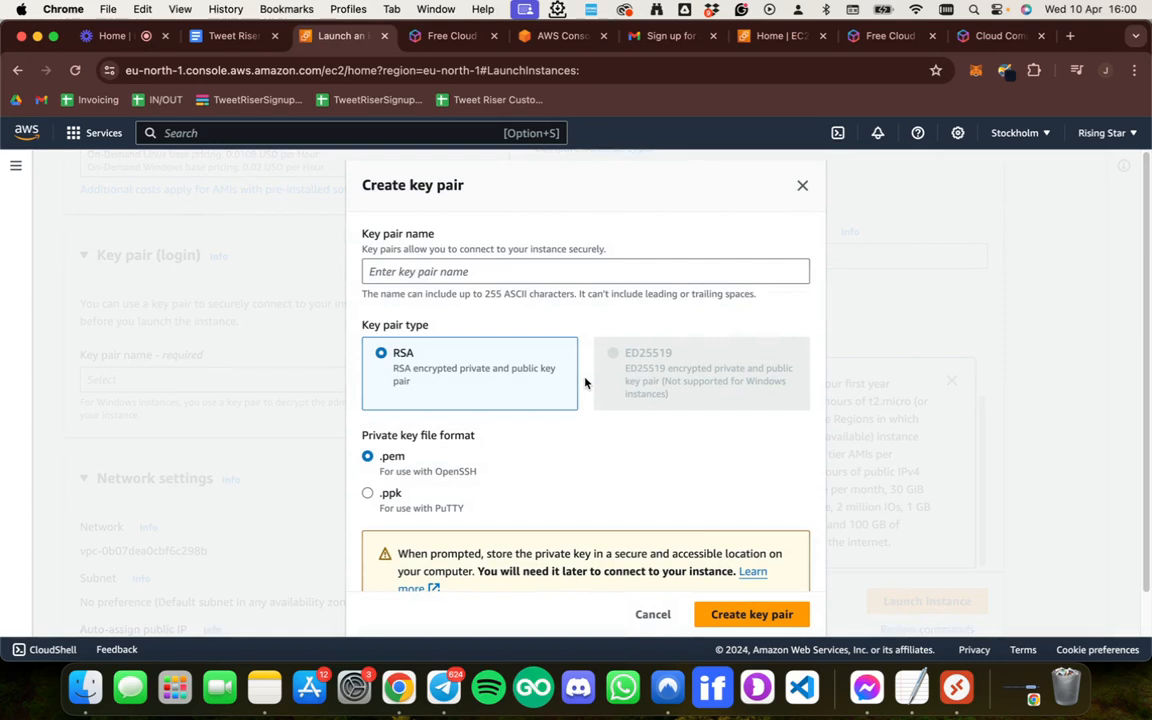
pyautogui.scroll(-1, 499, 381)
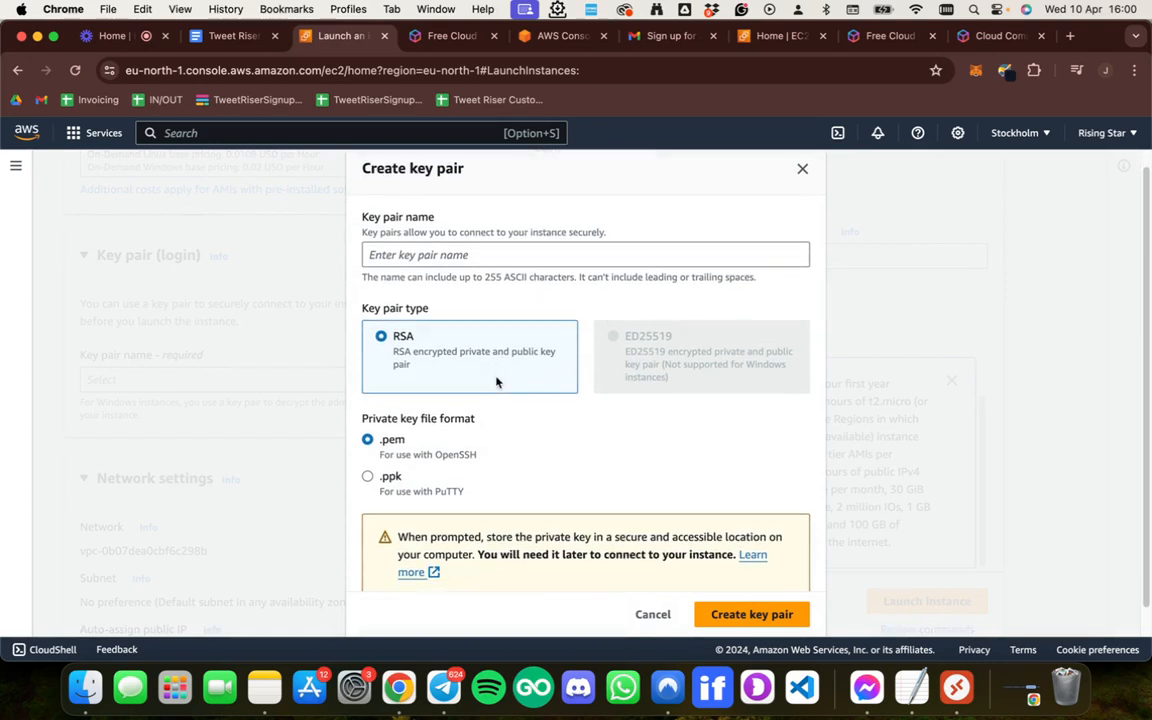
pyautogui.scroll(1, 497, 382)
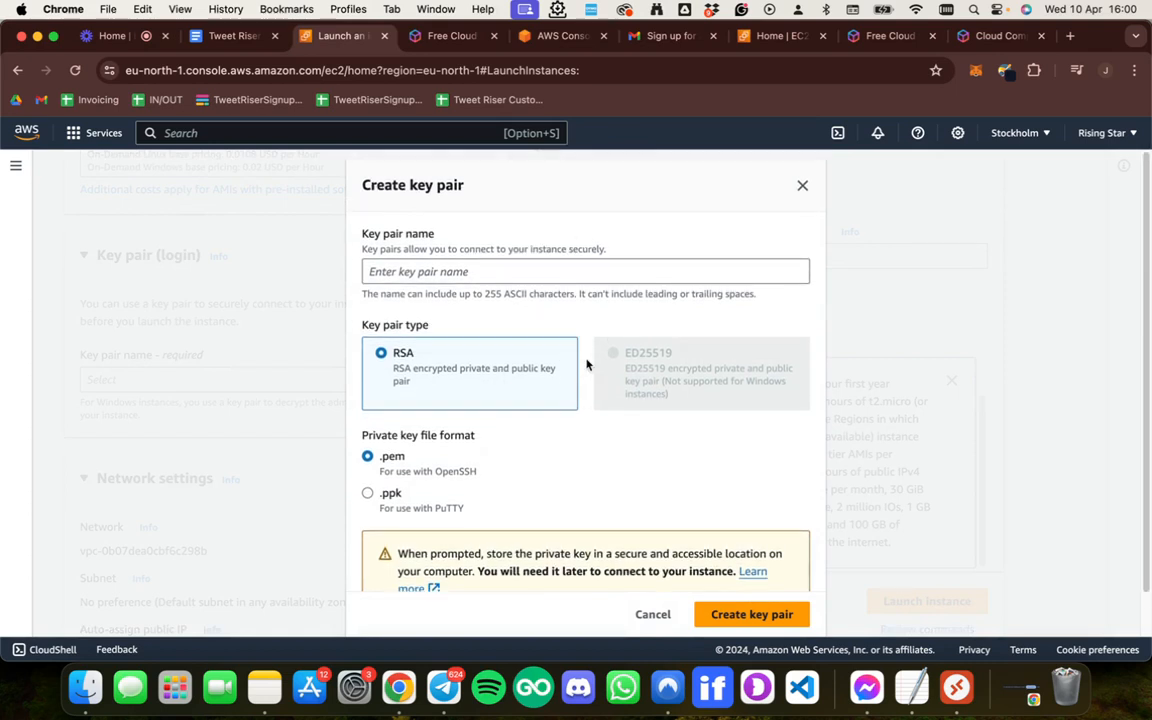
pyautogui.click(519, 272)
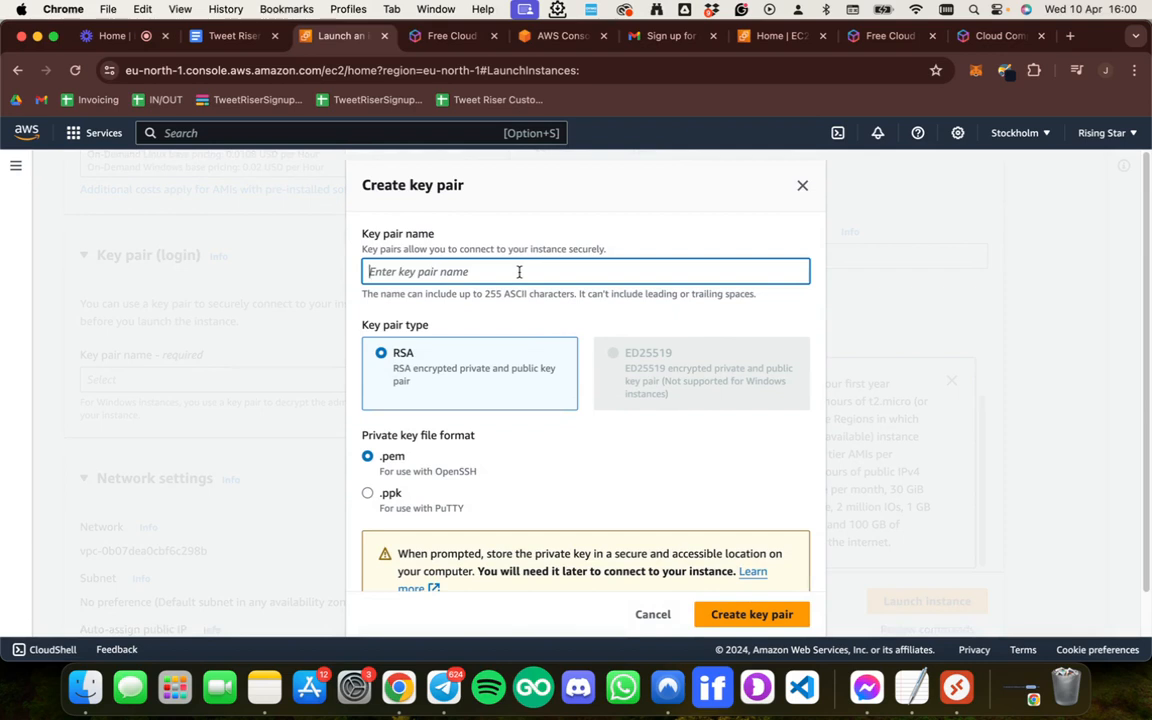
pyautogui.write('Jack')
pyautogui.click(567, 230)
pyautogui.scroll(-2, 568, 231)
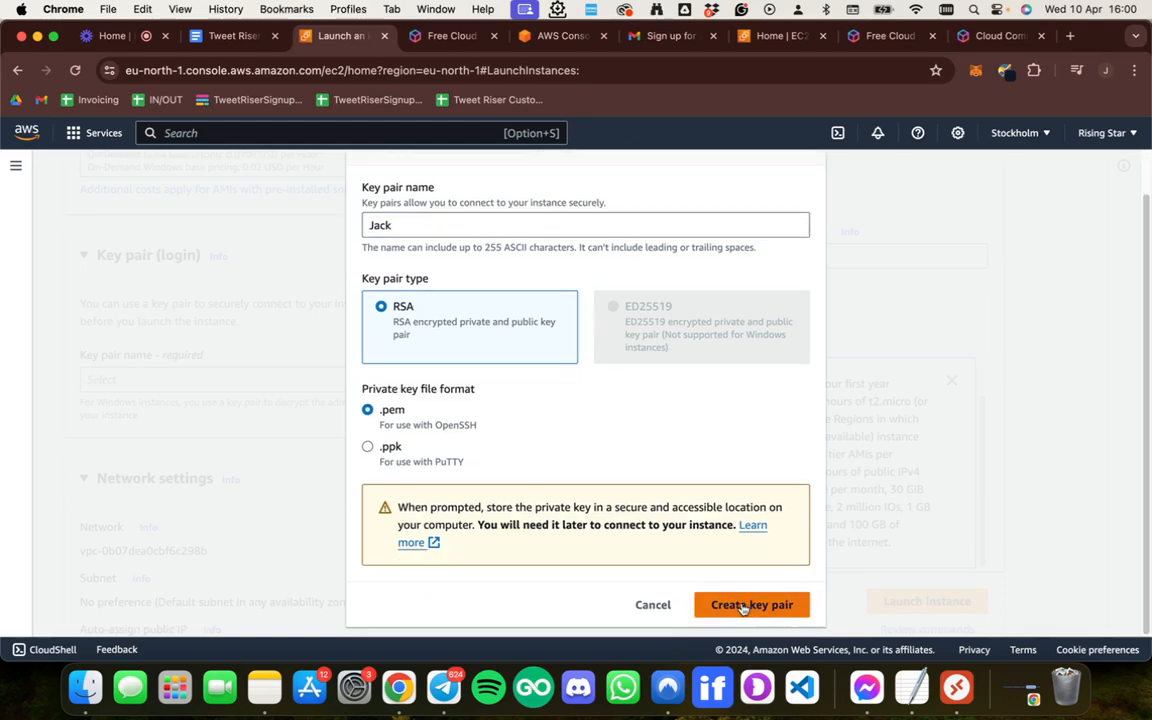
pyautogui.click(742, 606)
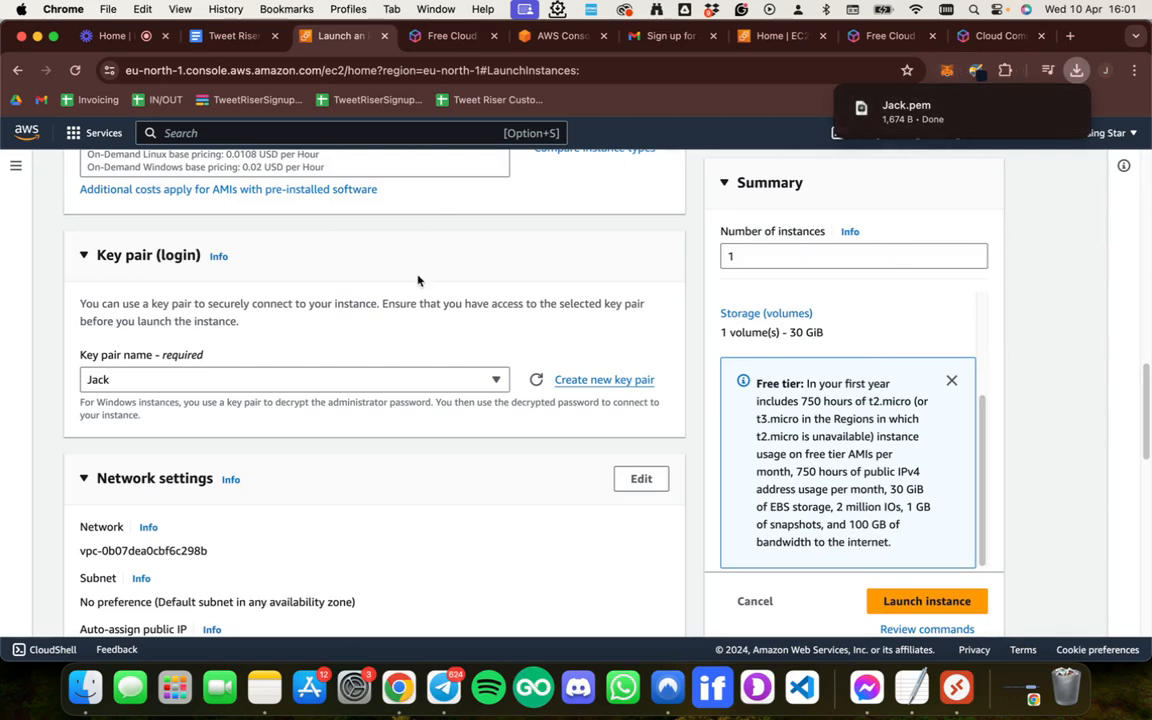
# Keep RDP access open from anywhere and launch the TweetRiser t3.micro instance.
pyautogui.scroll(-1, 396, 329)
pyautogui.scroll(-3, 396, 329)
pyautogui.scroll(-4, 270, 371)
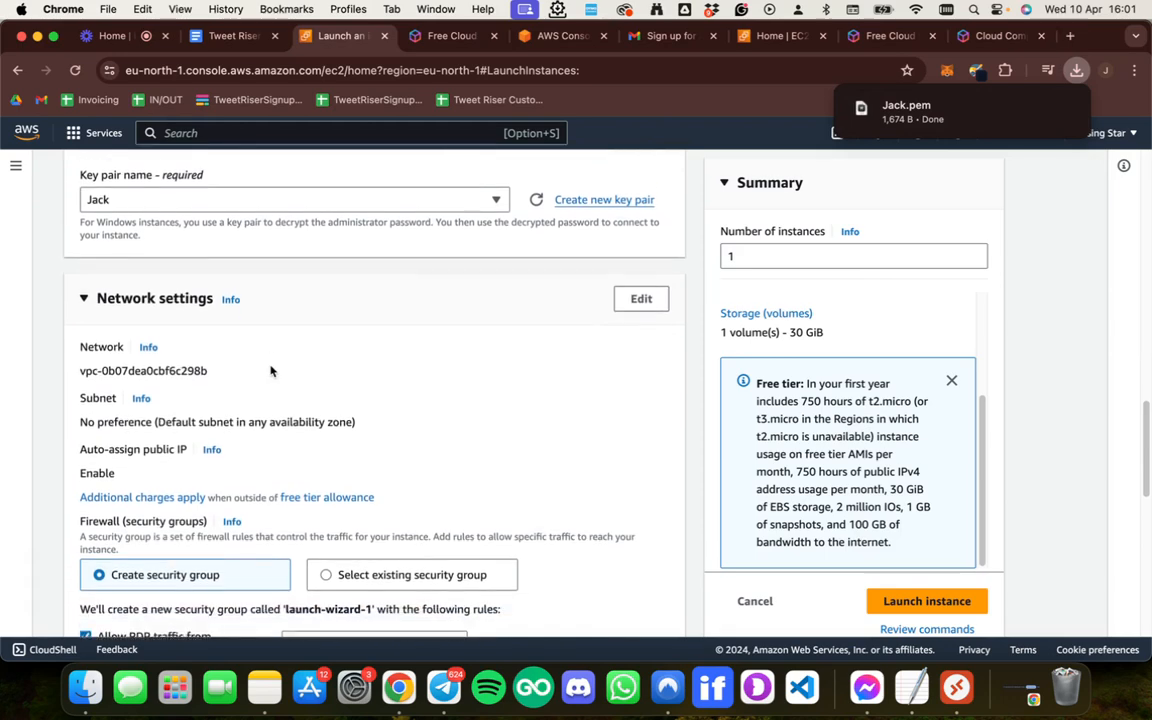
pyautogui.scroll(-2, 310, 316)
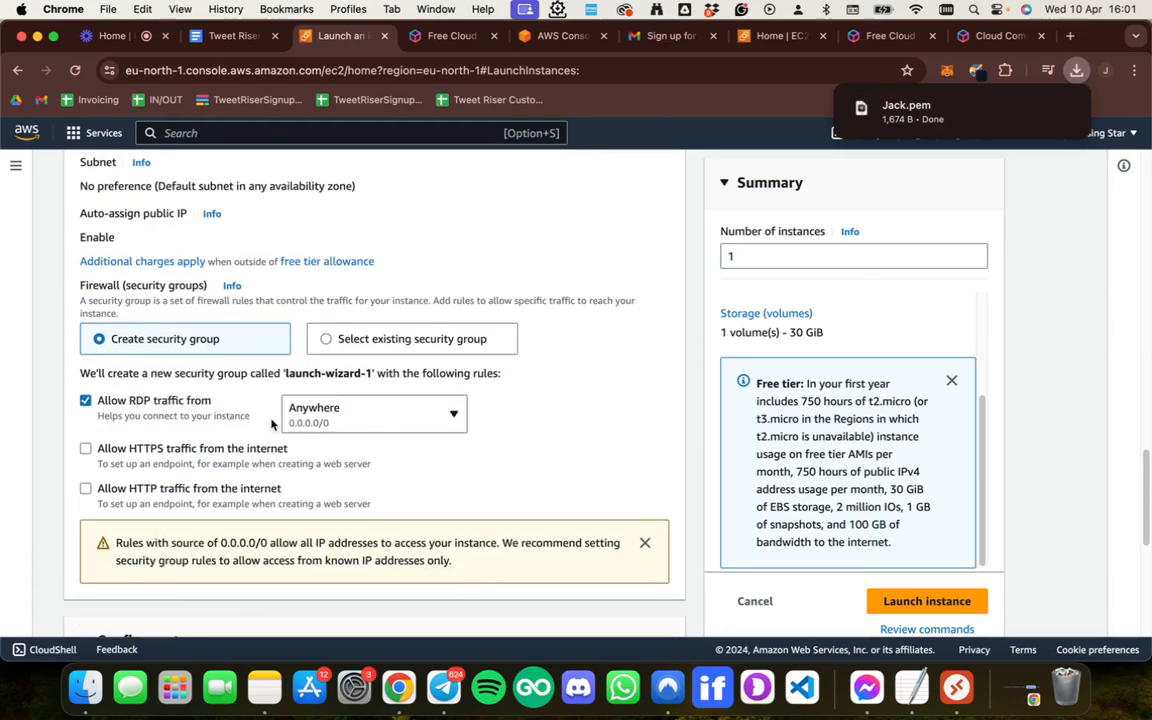
pyautogui.click(381, 415)
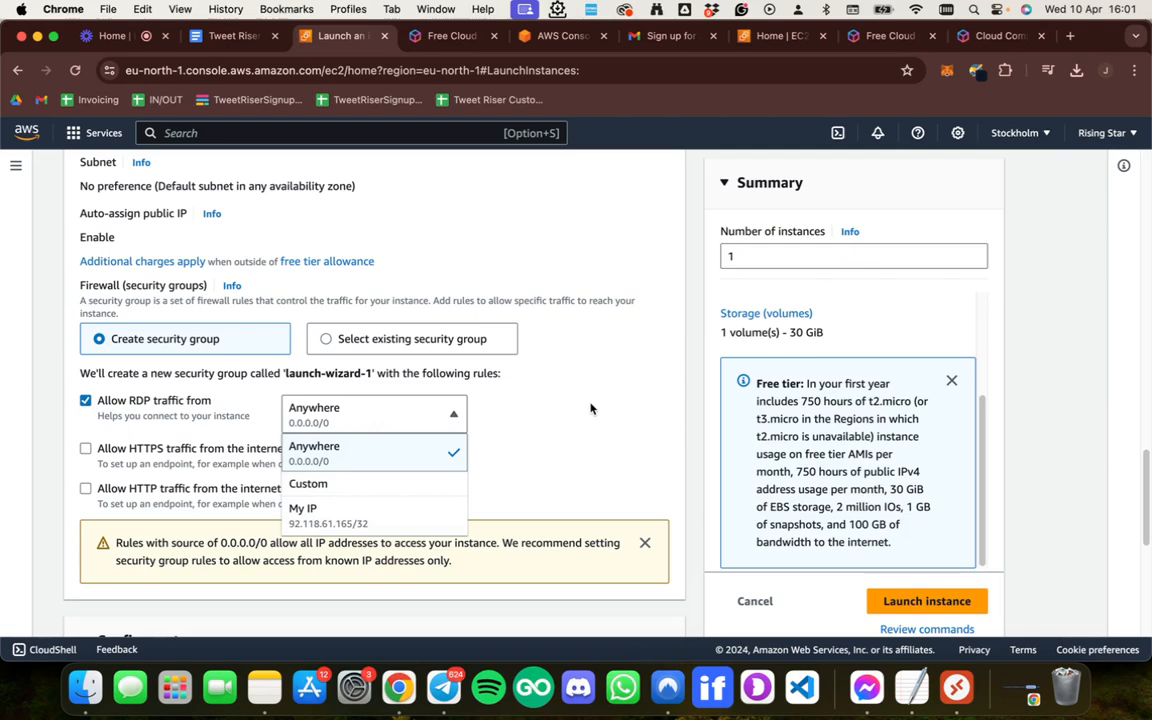
pyautogui.click(540, 420)
pyautogui.scroll(-5, 244, 342)
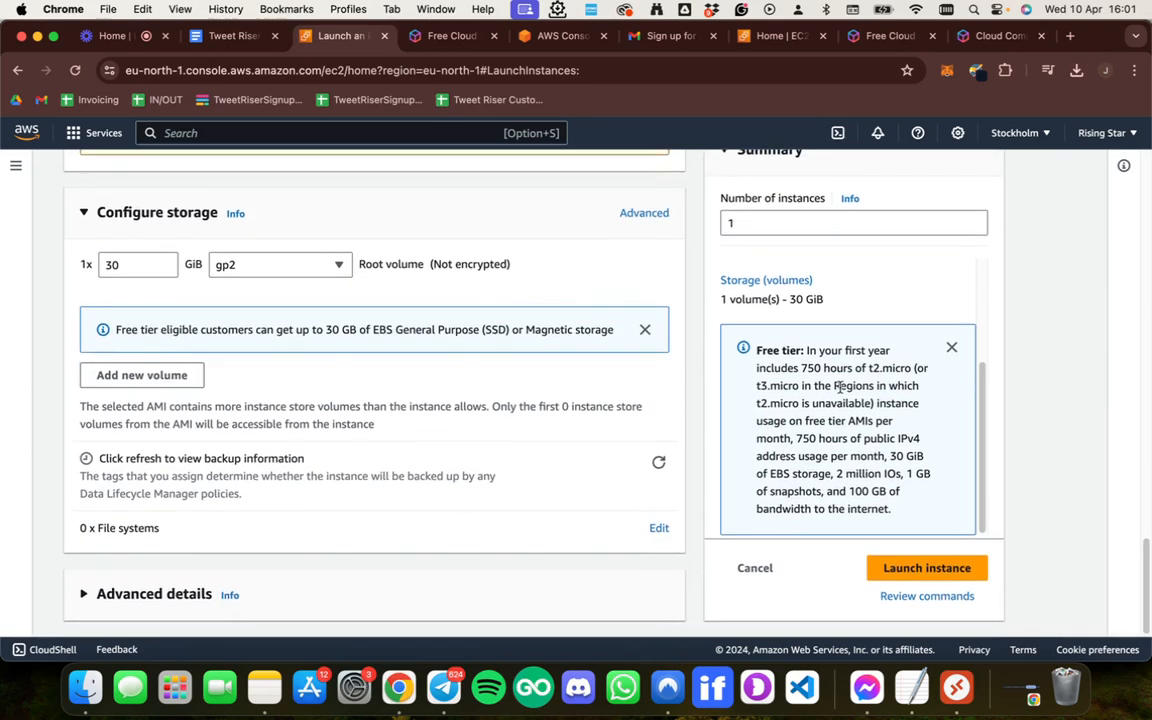
pyautogui.click(897, 569)
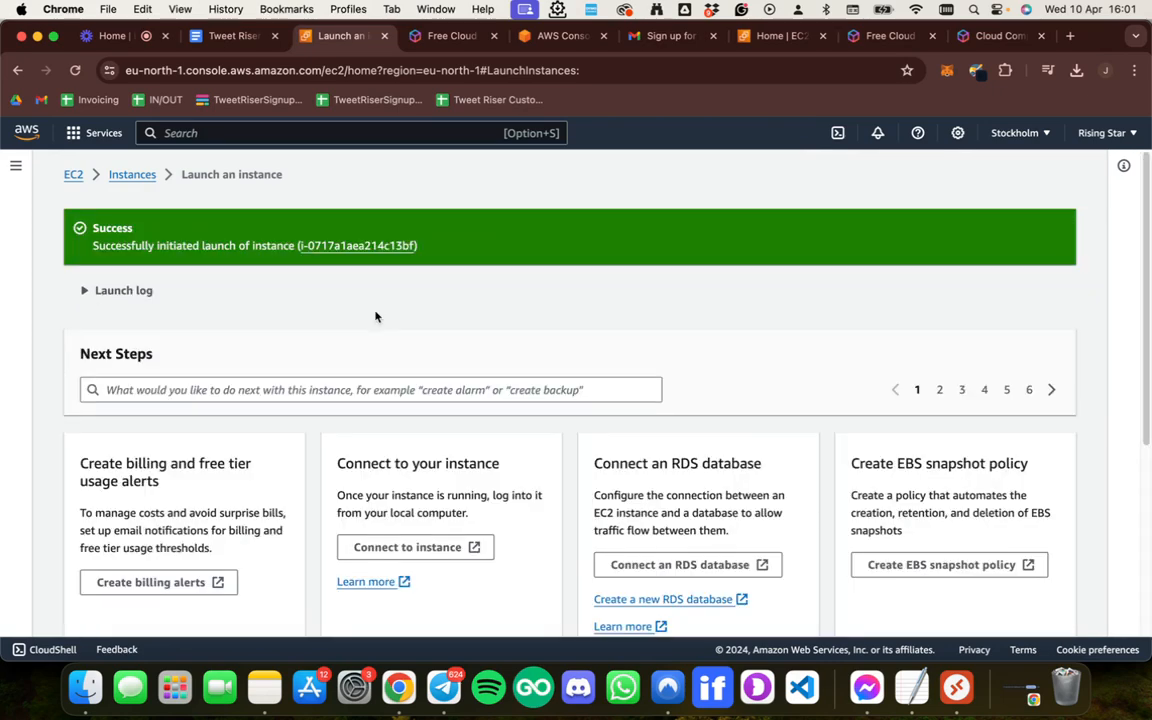
# Open the new instance's Connect options and Systems Manager Quick Setup in a new tab.
pyautogui.click(357, 245)
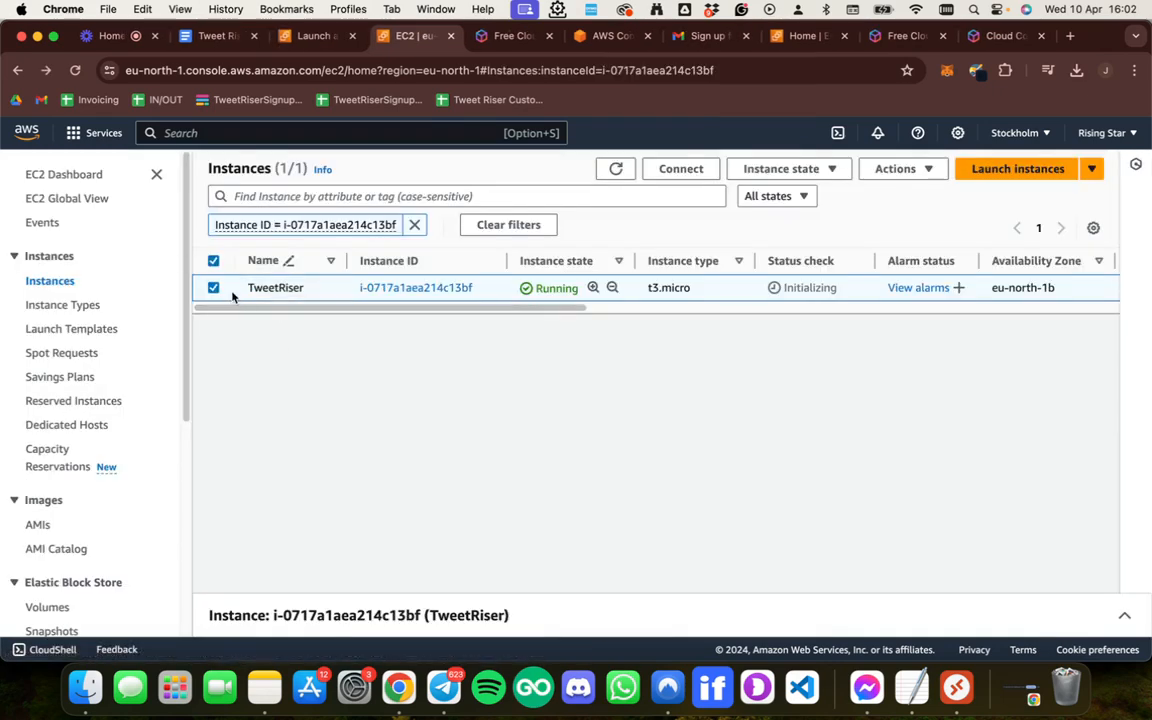
pyautogui.click(900, 168)
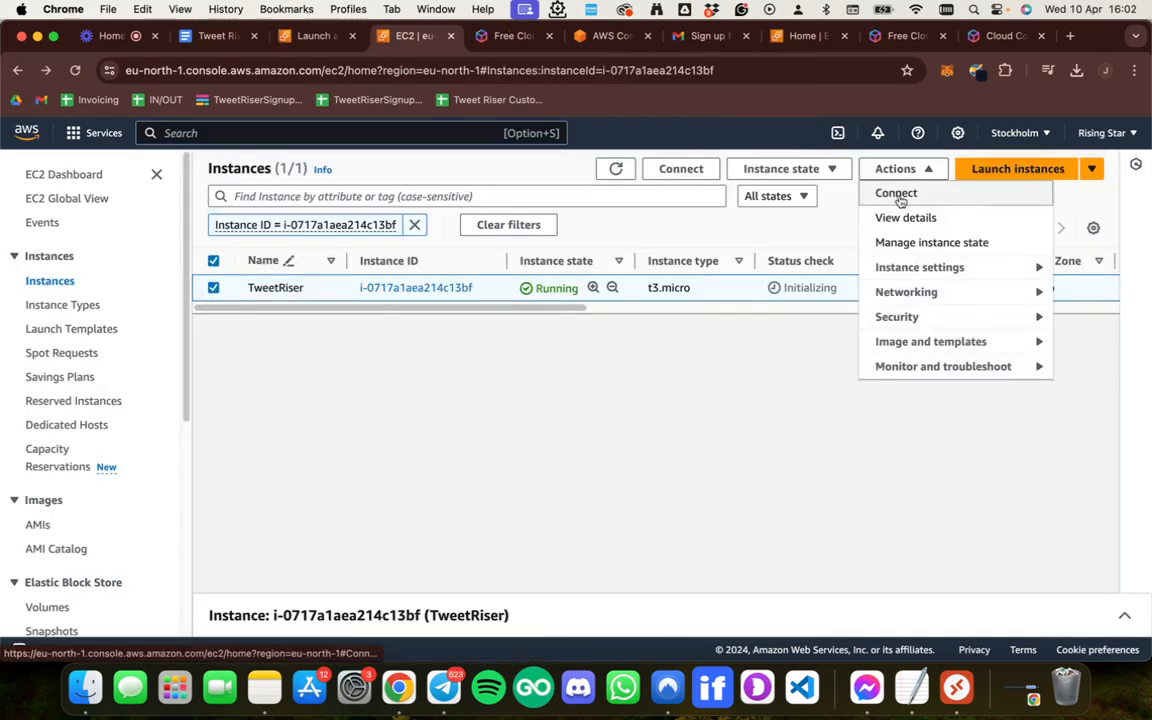
pyautogui.click(899, 192)
pyautogui.scroll(-1, 300, 424)
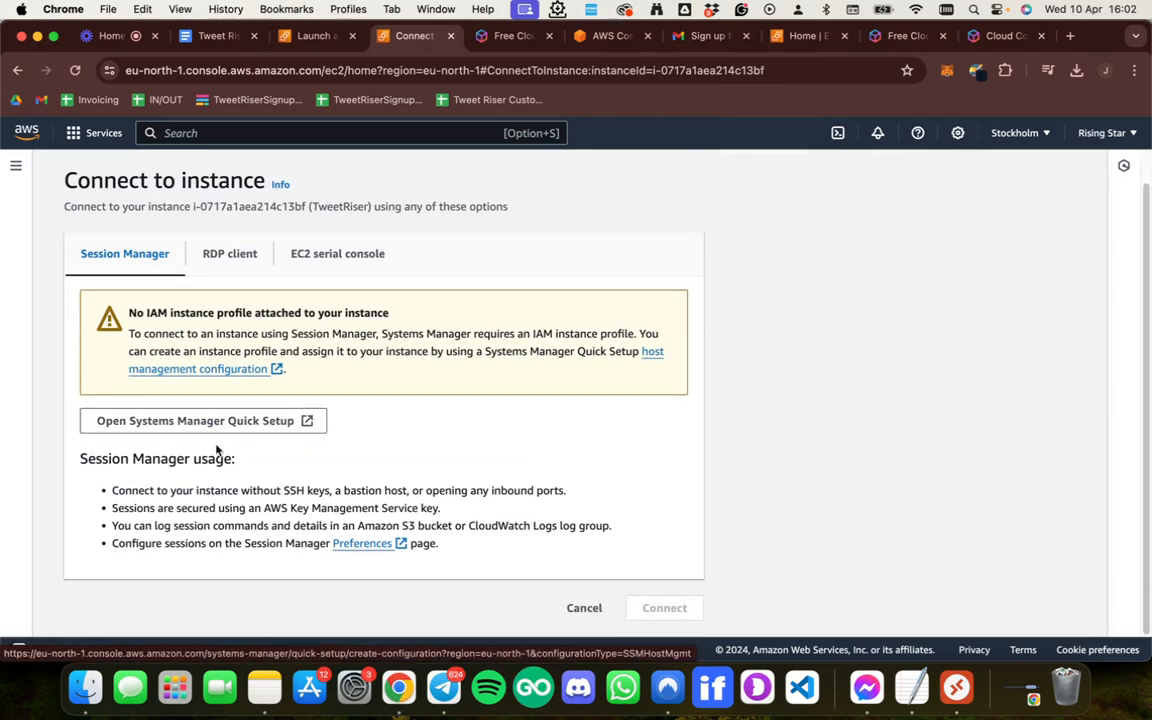
pyautogui.click(138, 424)
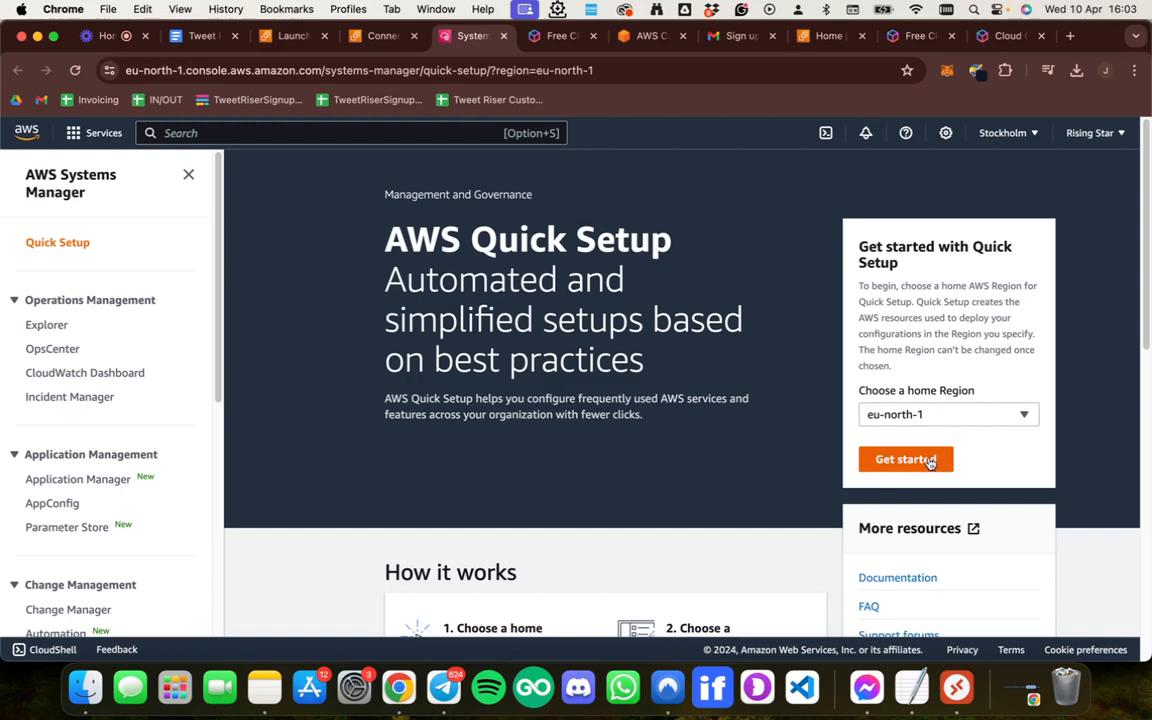
# Keep eu-north-1 as the home region and start Quick Setup.
pyautogui.click(897, 412)
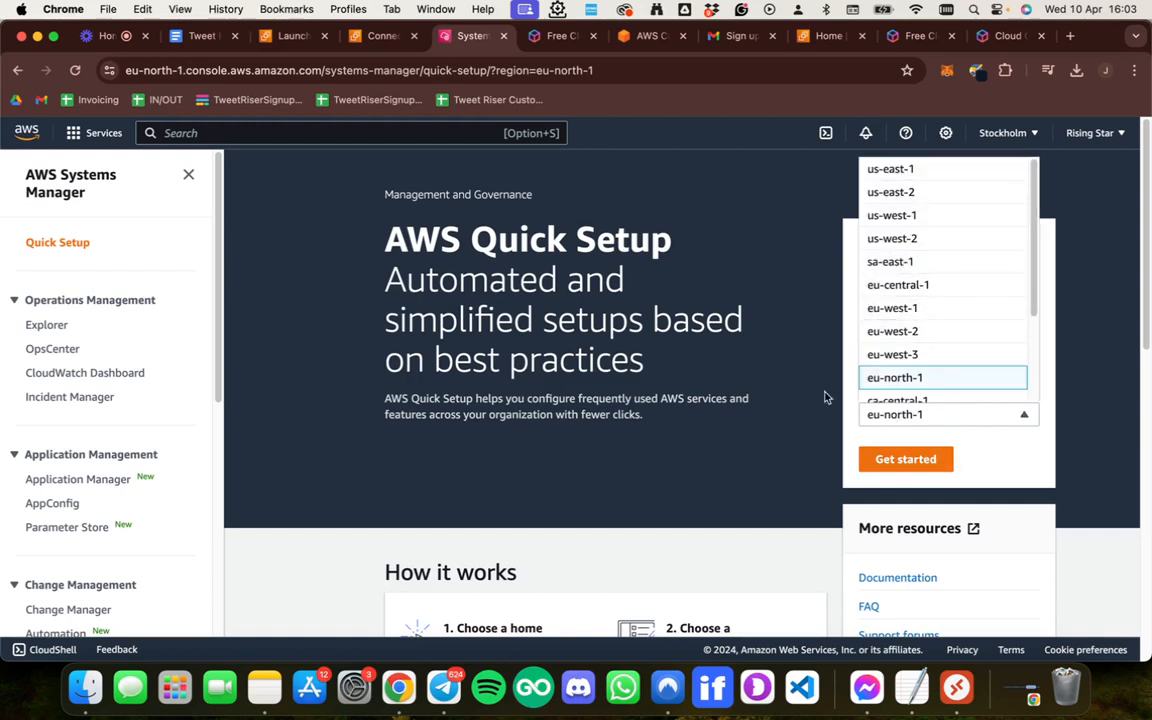
pyautogui.click(752, 396)
pyautogui.click(906, 460)
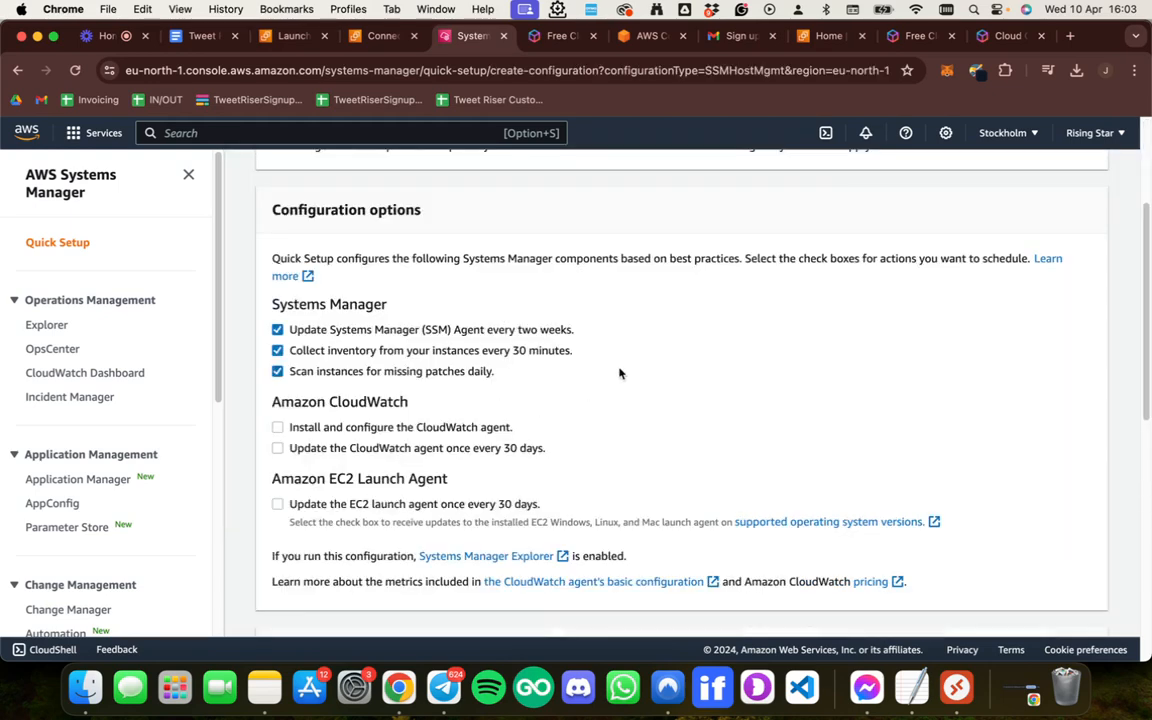
# Download TweetRiser's remote desktop file from the instance's RDP client connect options.
pyautogui.scroll(-3, 617, 373)
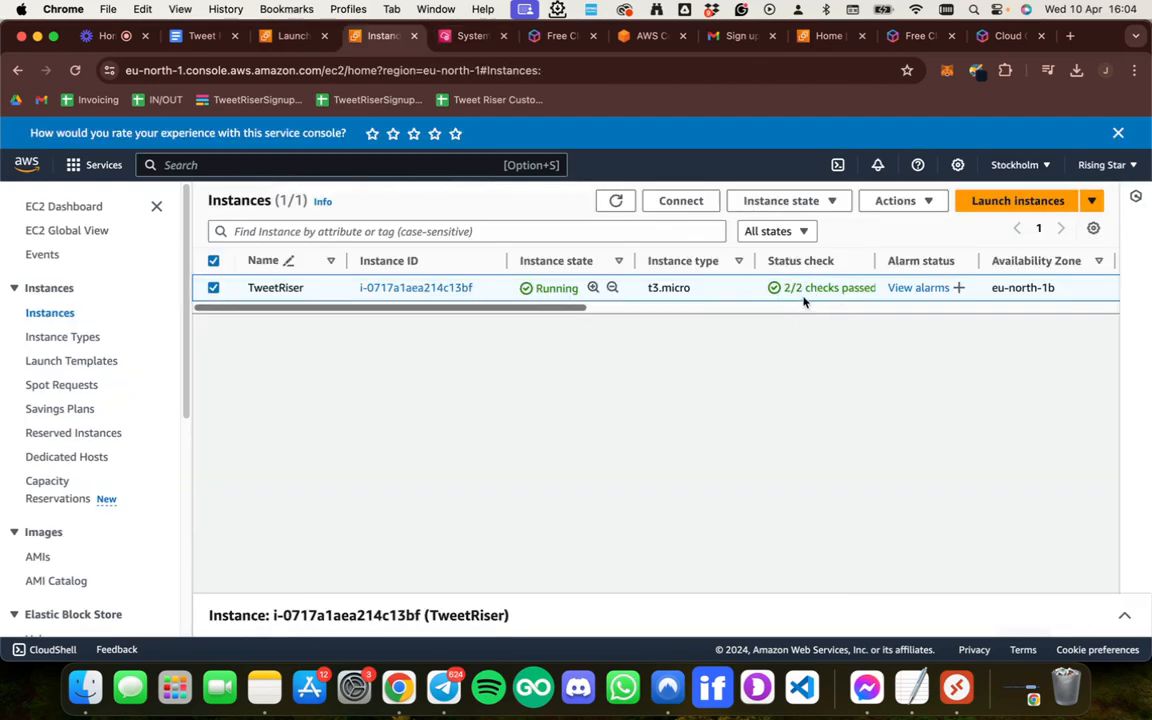
pyautogui.click(908, 202)
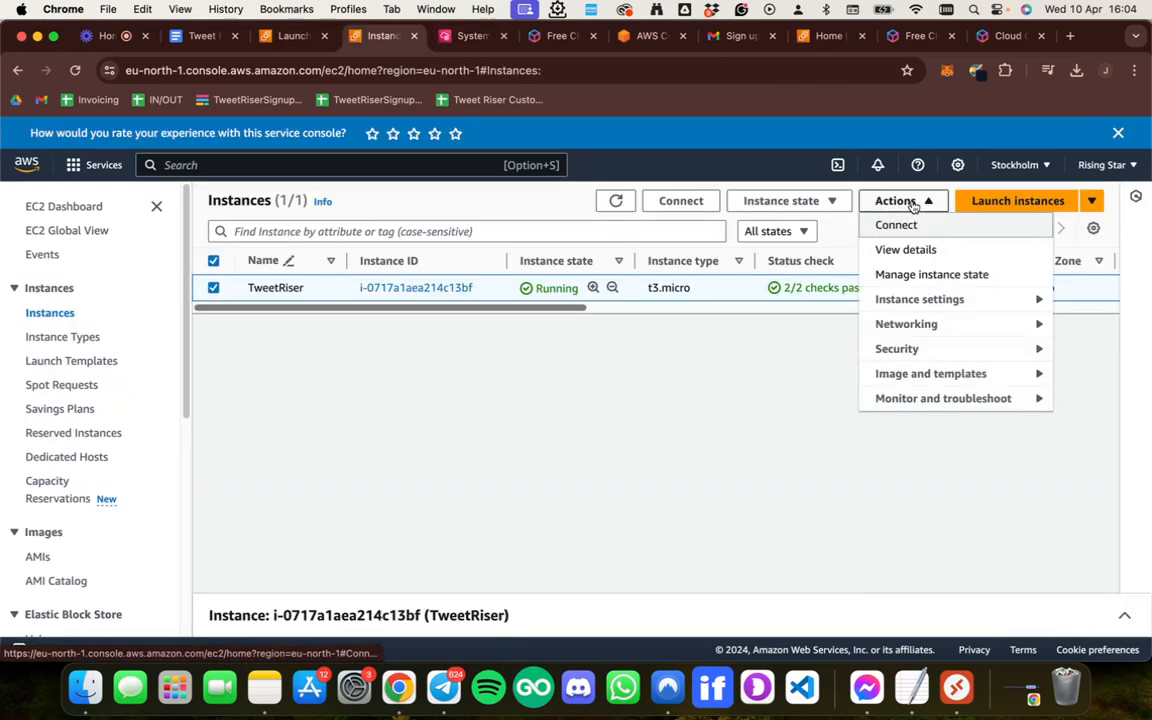
pyautogui.click(898, 225)
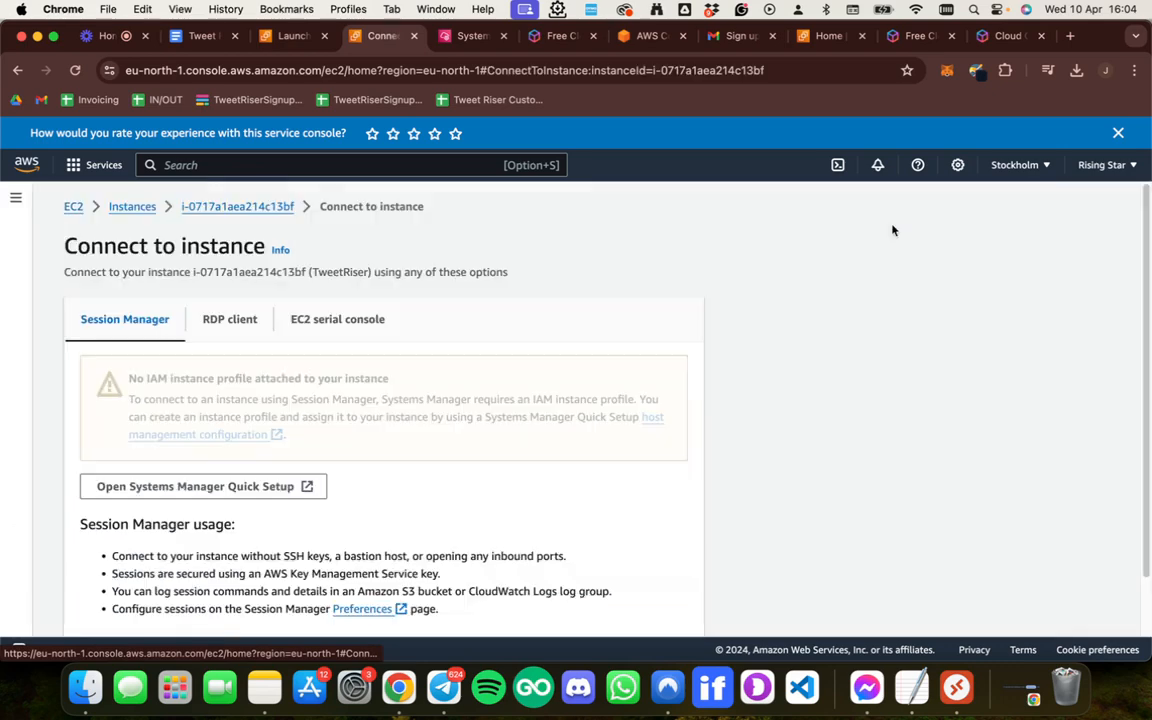
pyautogui.click(231, 318)
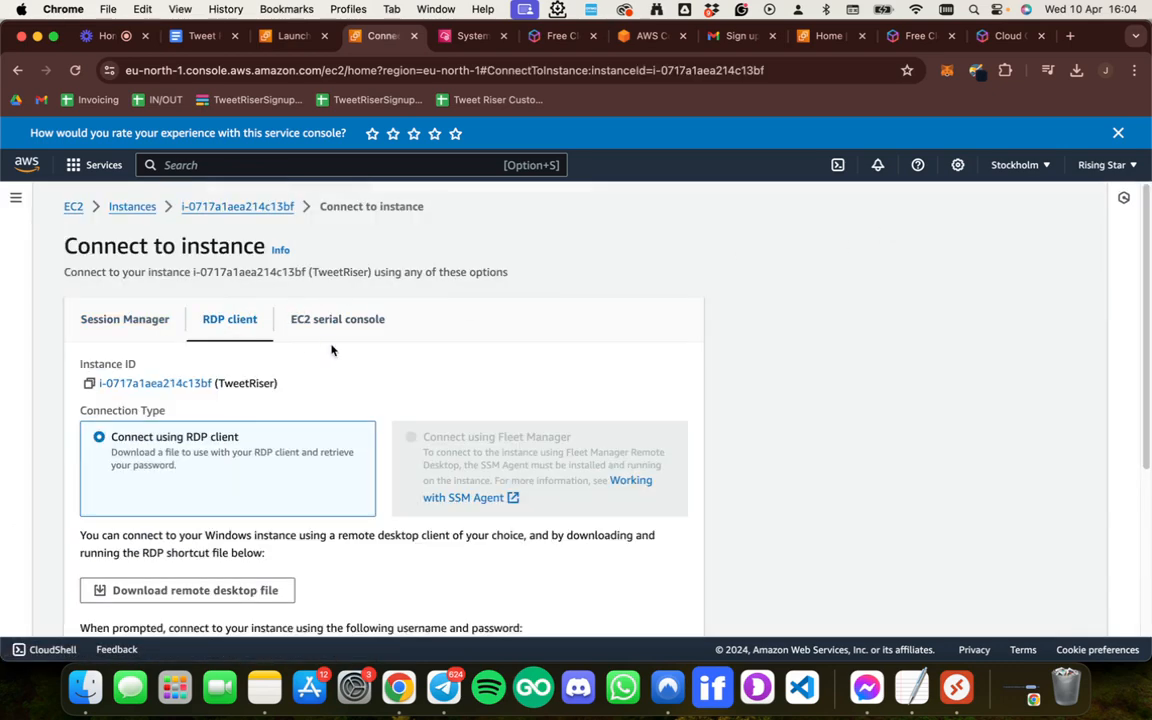
pyautogui.scroll(-1, 332, 350)
pyautogui.scroll(-3, 255, 365)
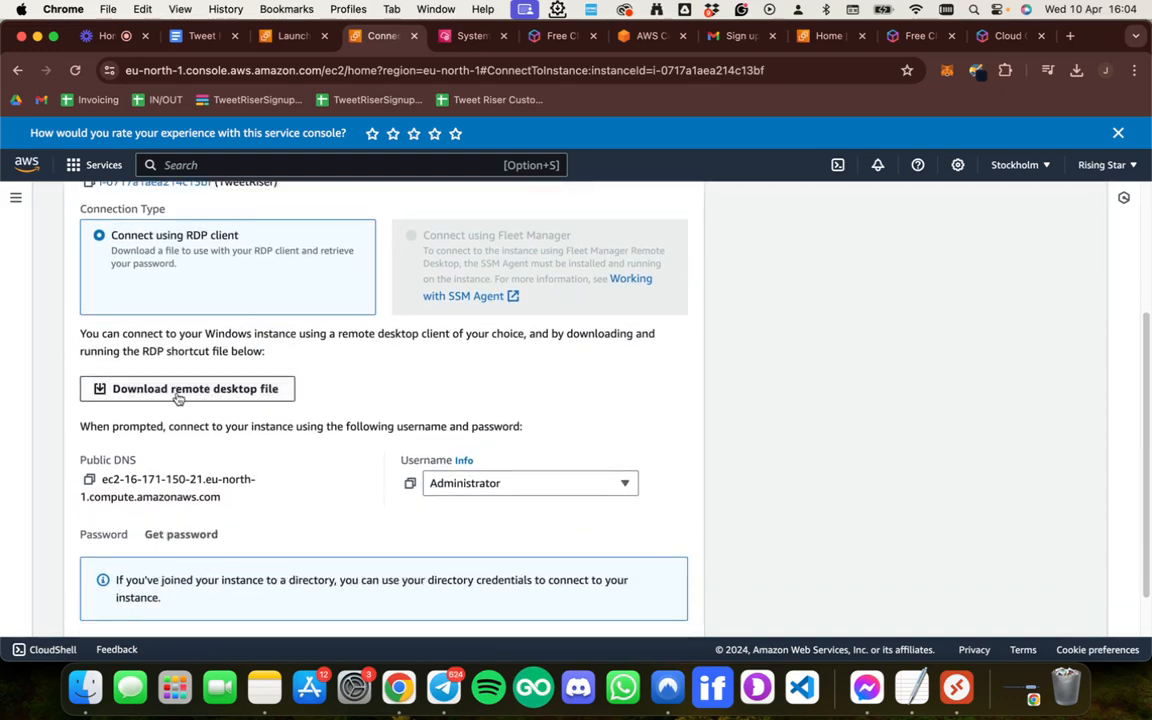
pyautogui.scroll(-1, 226, 351)
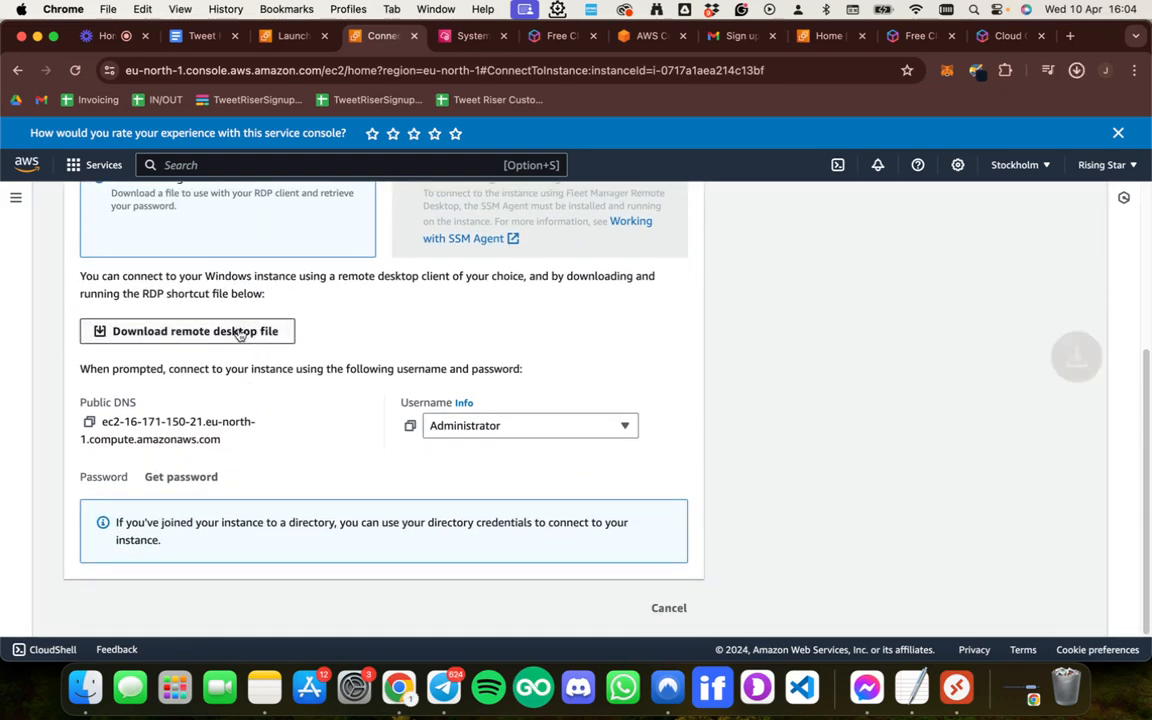
pyautogui.click(240, 332)
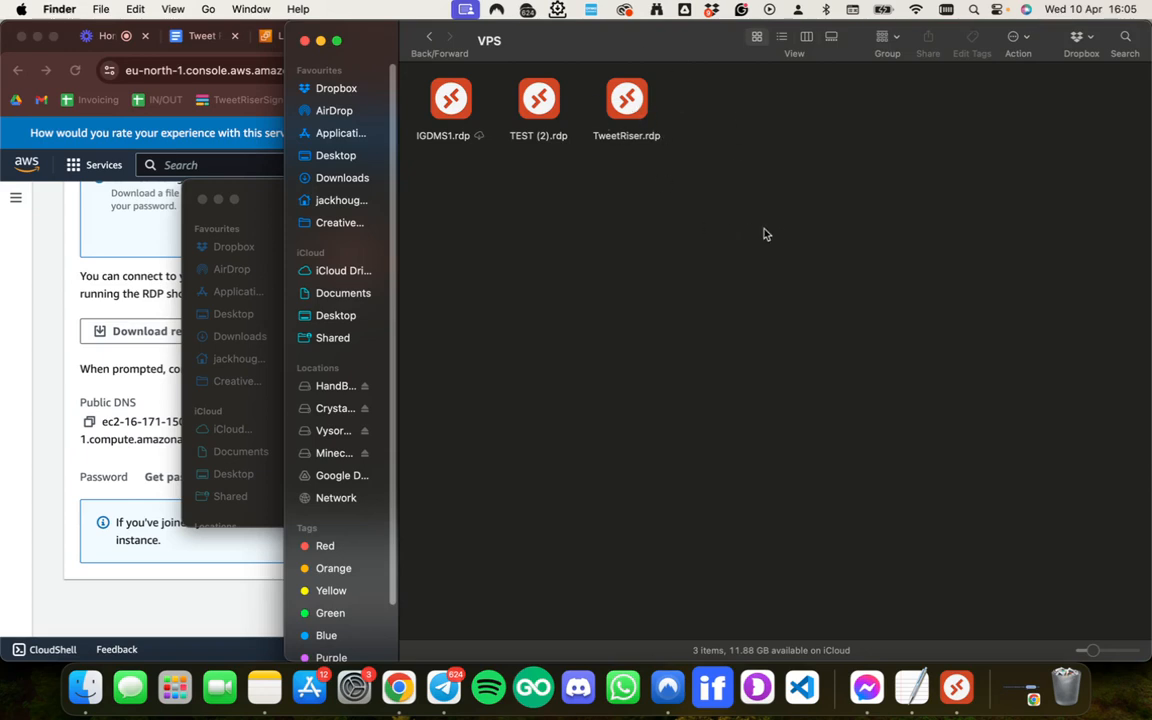
# Launch the App Store through Spotlight search.
pyautogui.press('super+space')
pyautogui.write('micro')
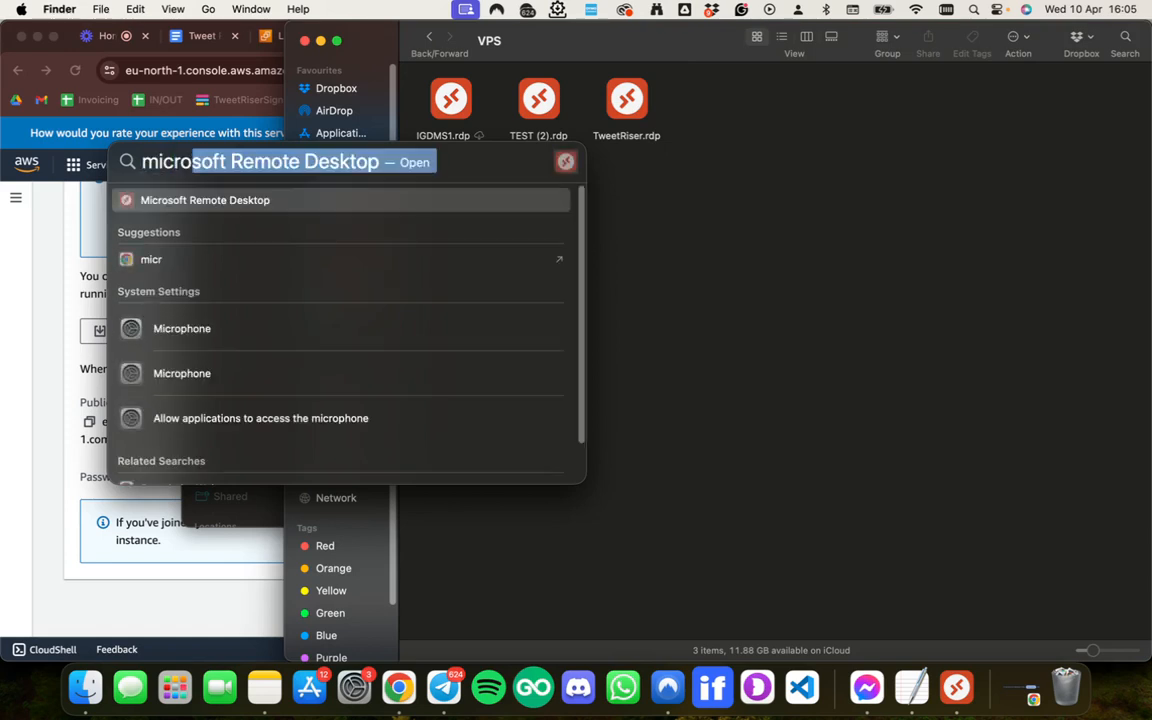
pyautogui.click(784, 306)
pyautogui.press('super+space')
pyautogui.write('app')
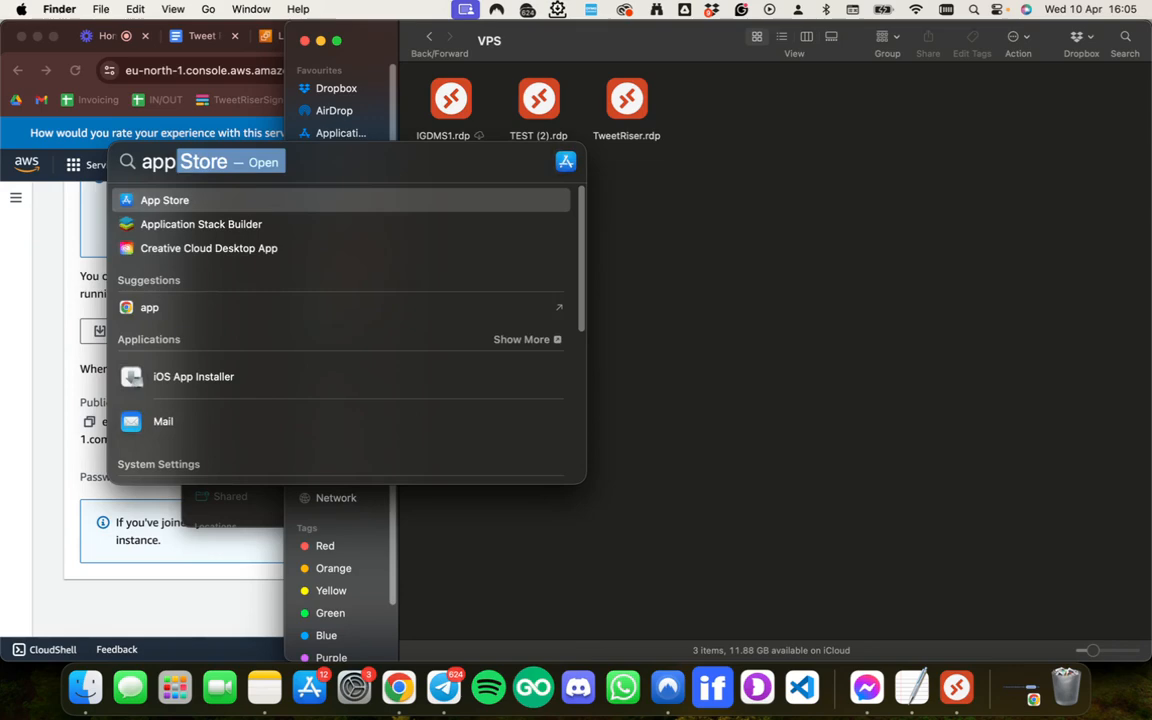
pyautogui.press('Return')
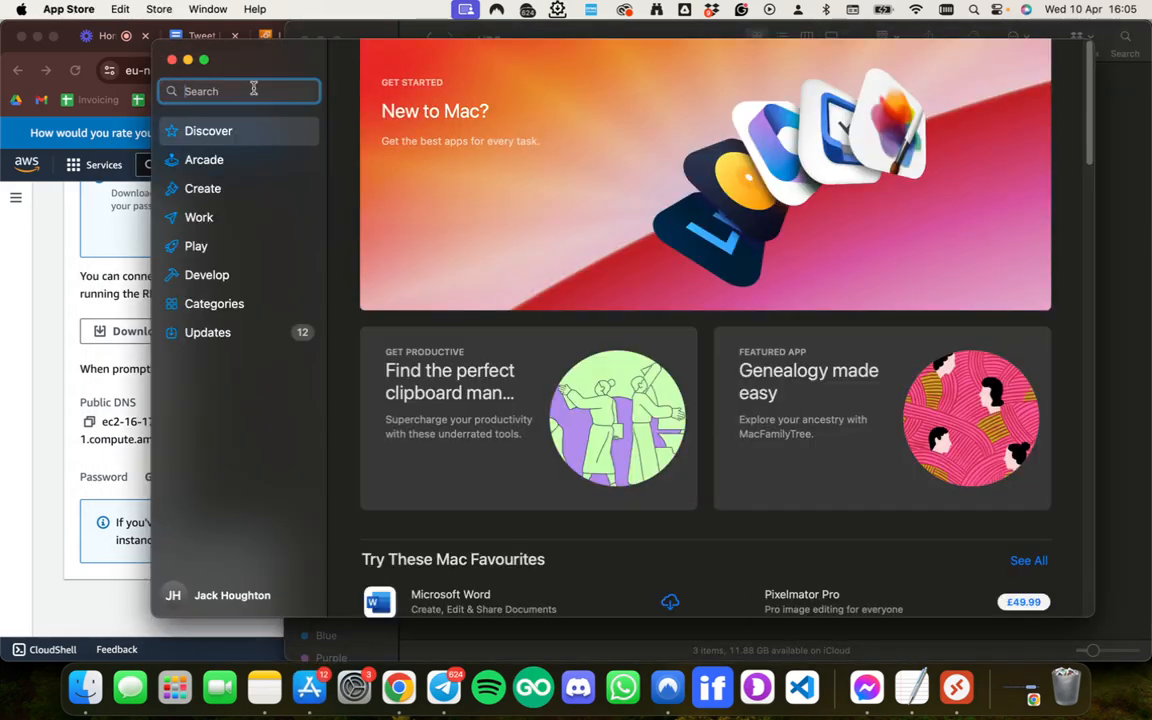
# Search the store for 'microsoft remote desktop', confirm it's installed, and quit the App Store.
pyautogui.click(251, 91)
pyautogui.write('microsoft remote d')
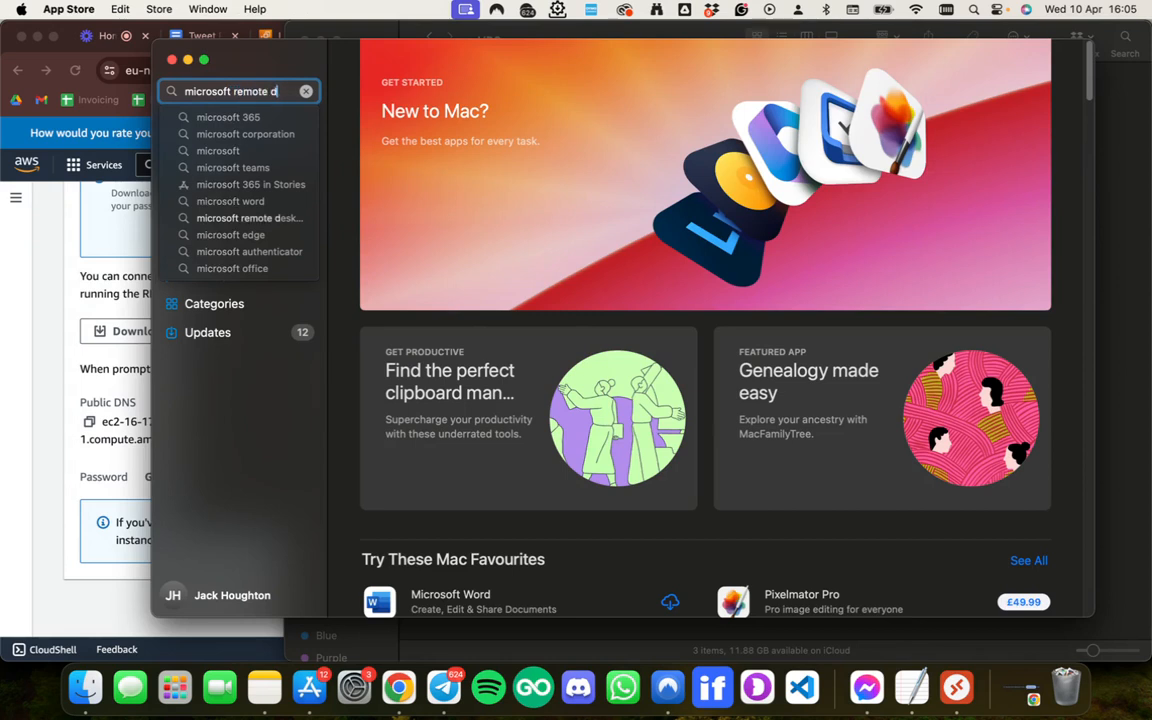
pyautogui.write('esktop')
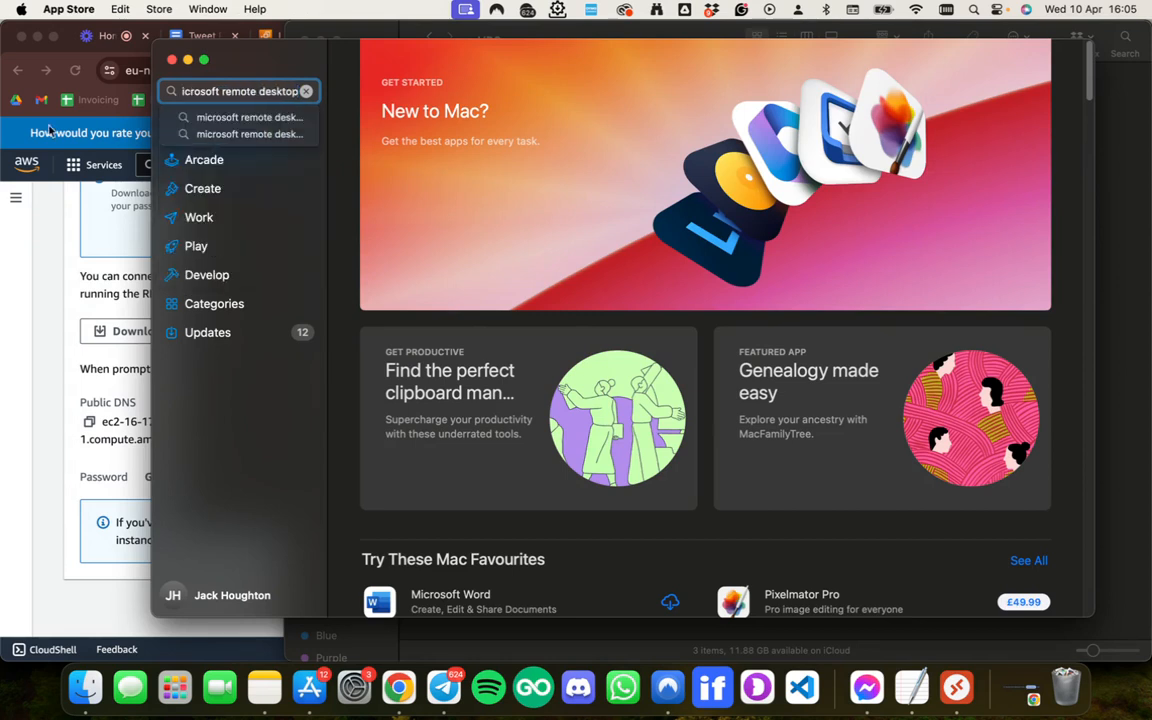
pyautogui.click(230, 117)
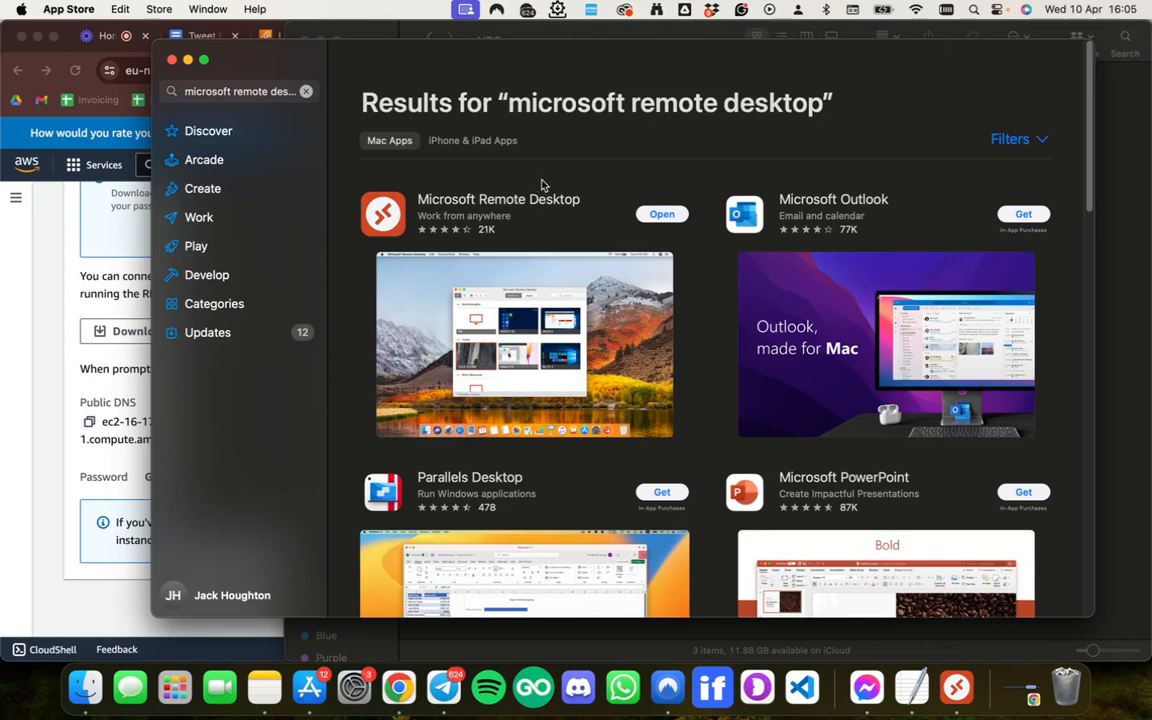
pyautogui.press('super+q')
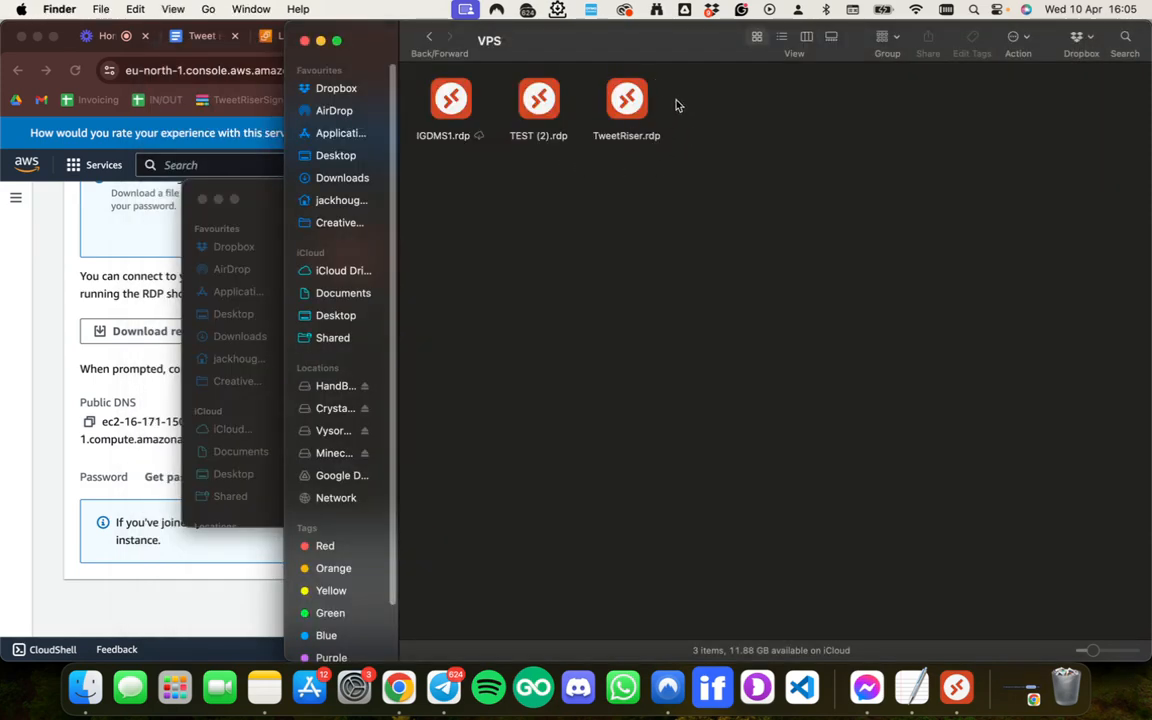
# Open TweetRiser.rdp, decrypt the Administrator password with the downloaded .pem key, and copy it.
pyautogui.doubleClick(626, 100)
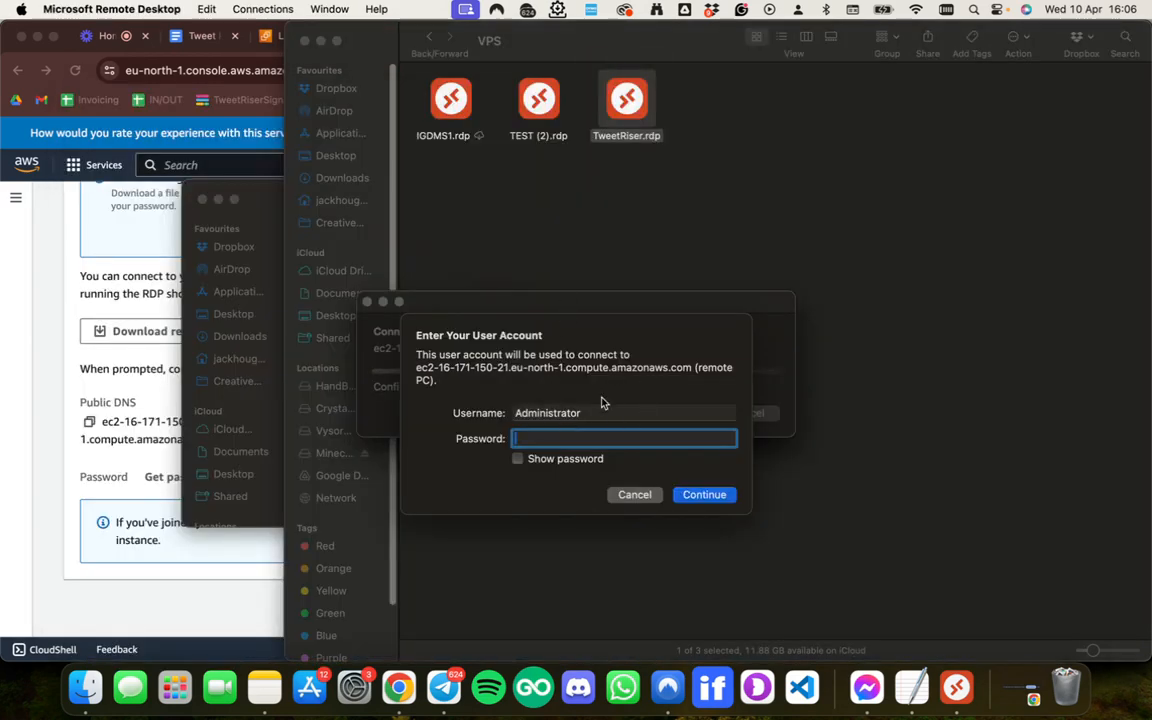
pyautogui.click(14, 440)
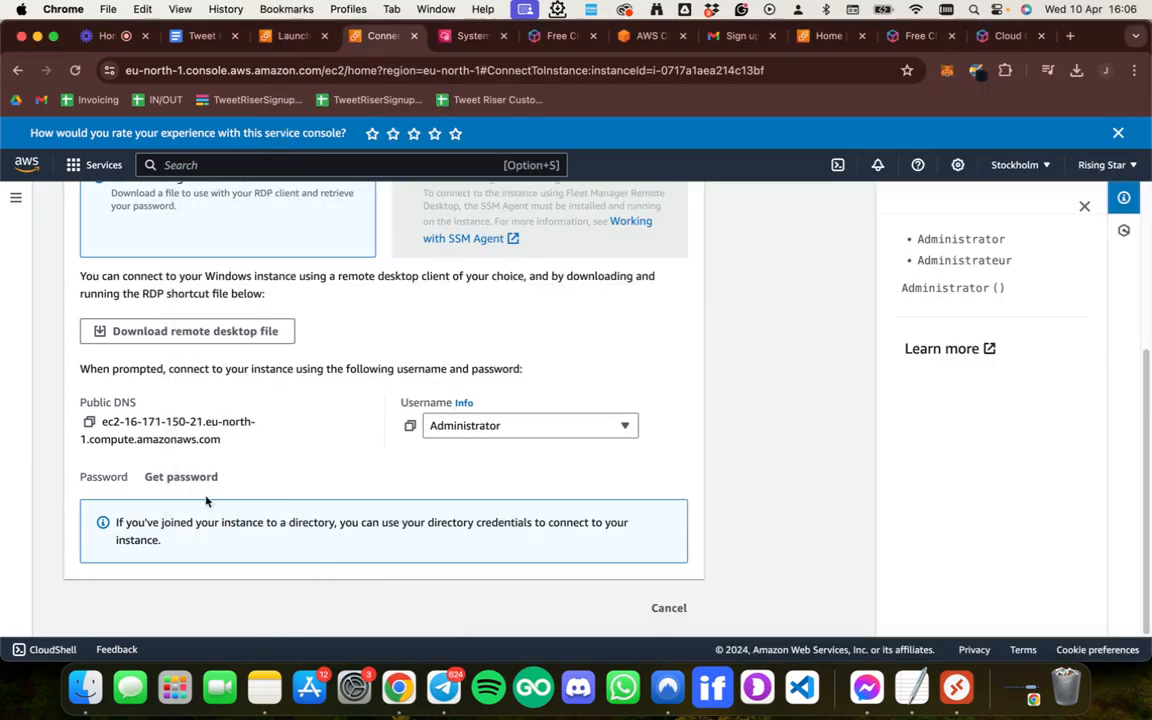
pyautogui.click(170, 477)
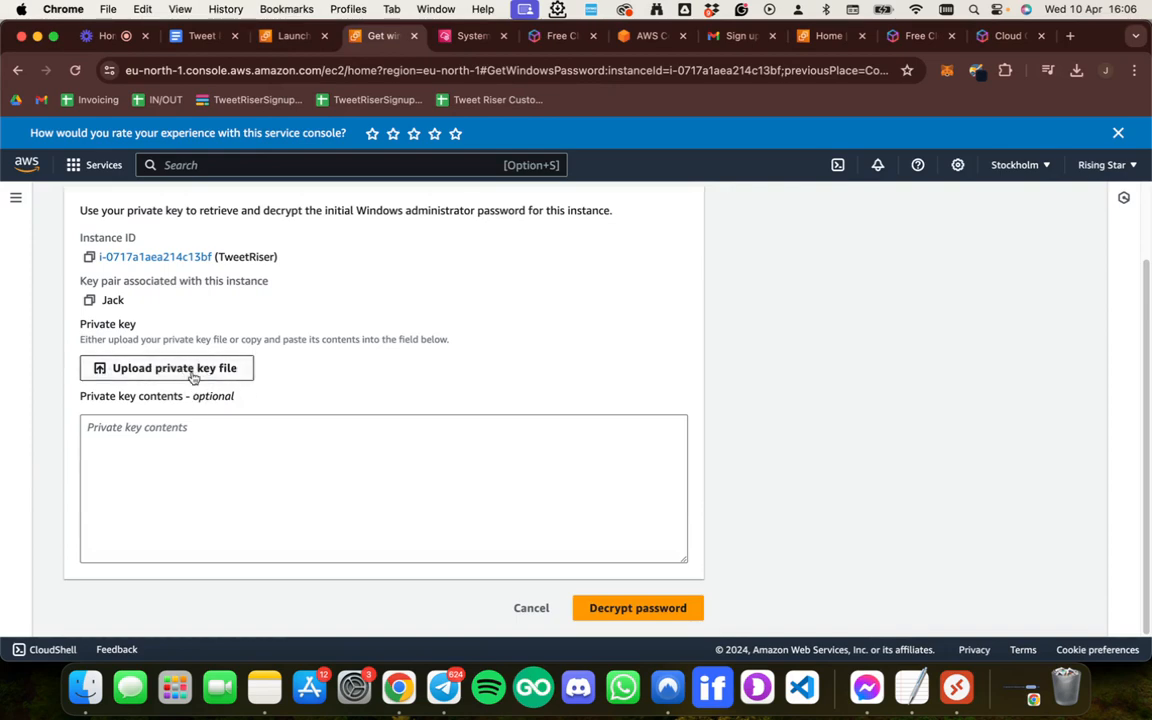
pyautogui.click(193, 374)
pyautogui.click(490, 232)
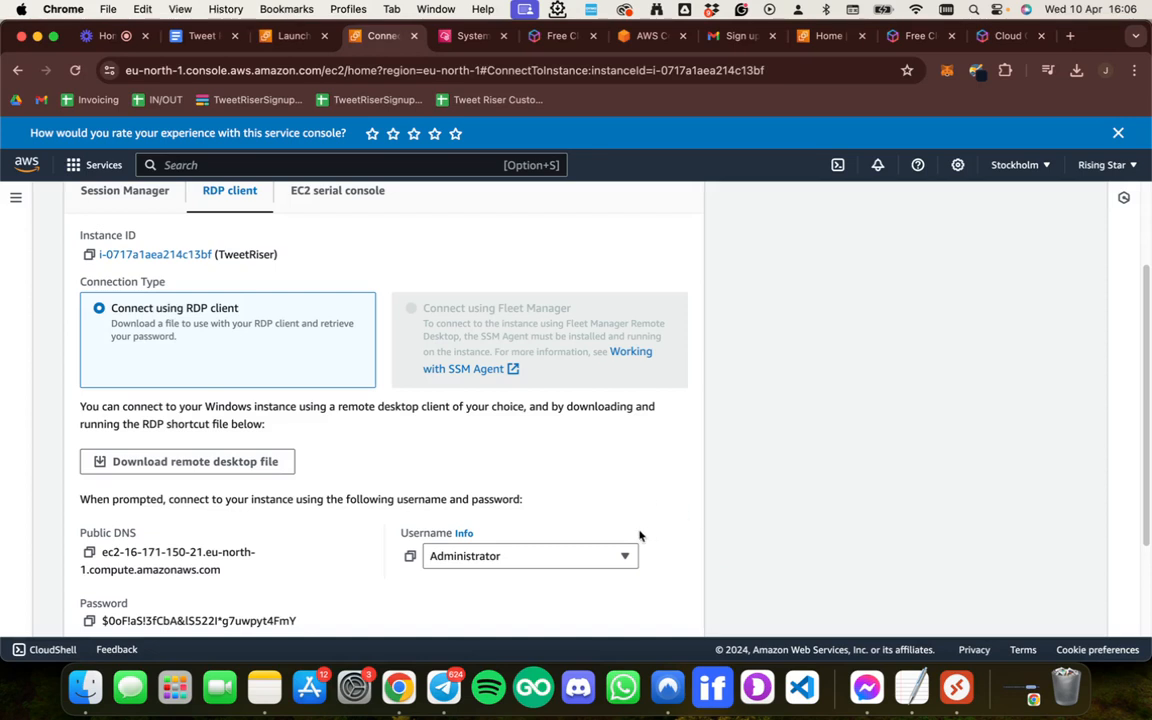
pyautogui.scroll(-3, 543, 440)
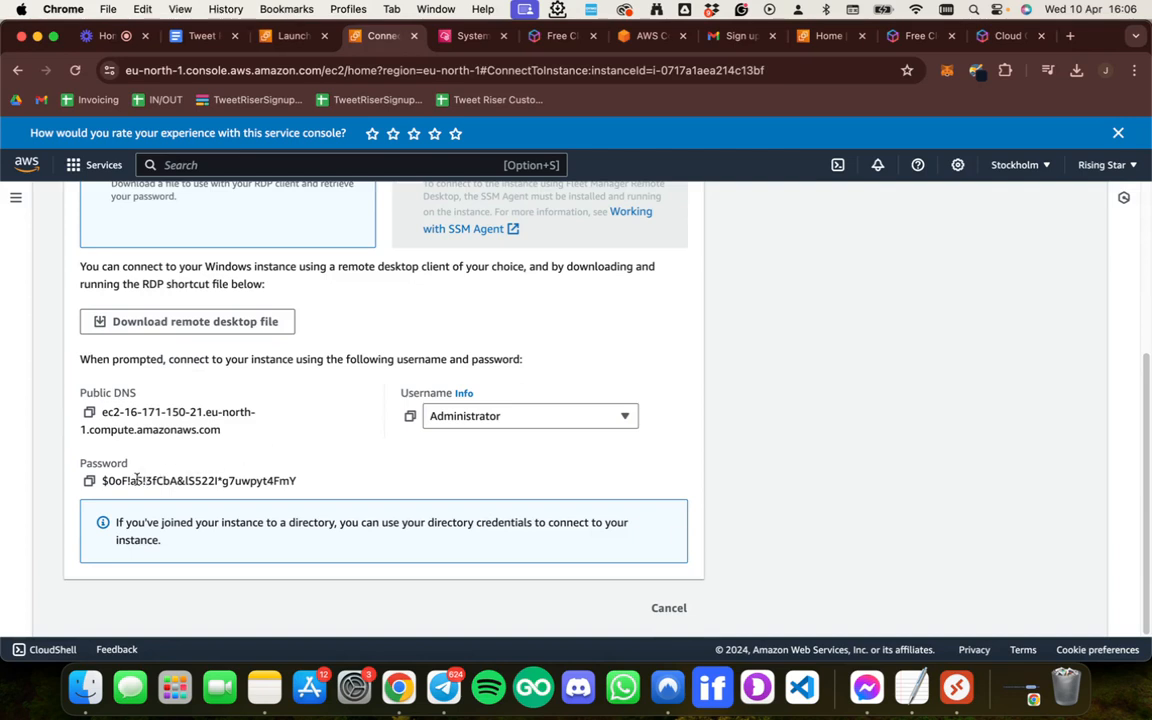
pyautogui.click(89, 481)
# Paste the Administrator password into Remote Desktop and accept the unverified certificate to connect.
pyautogui.click(957, 687)
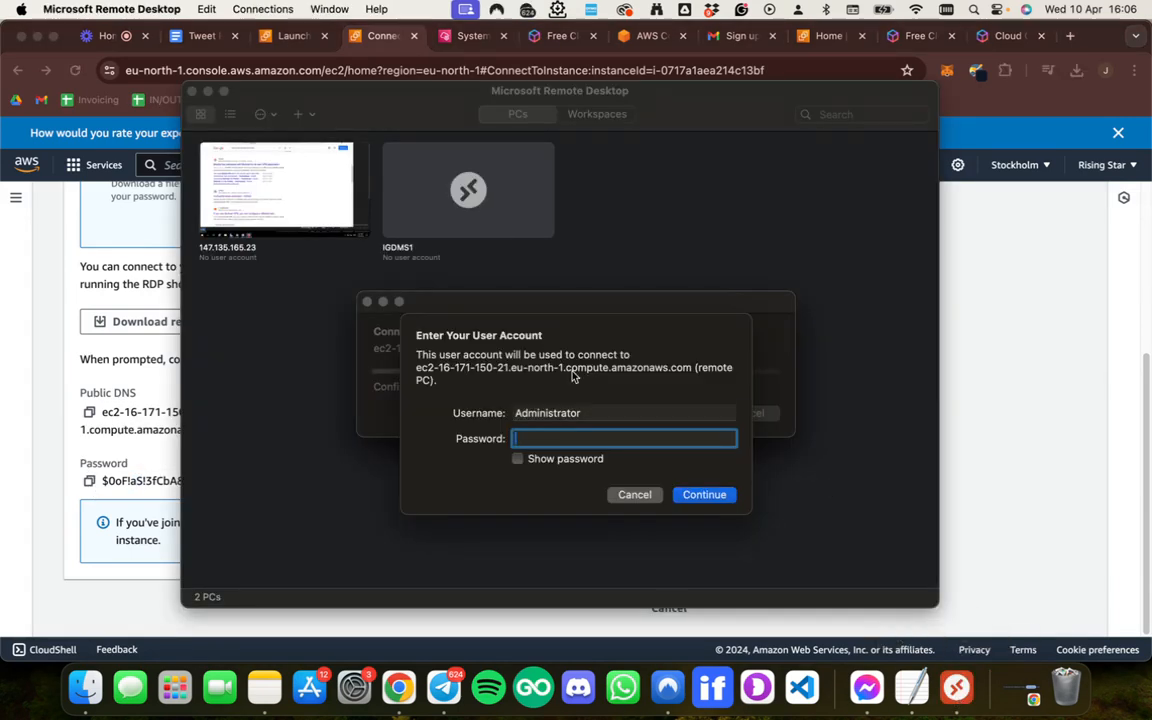
pyautogui.press('super+v')
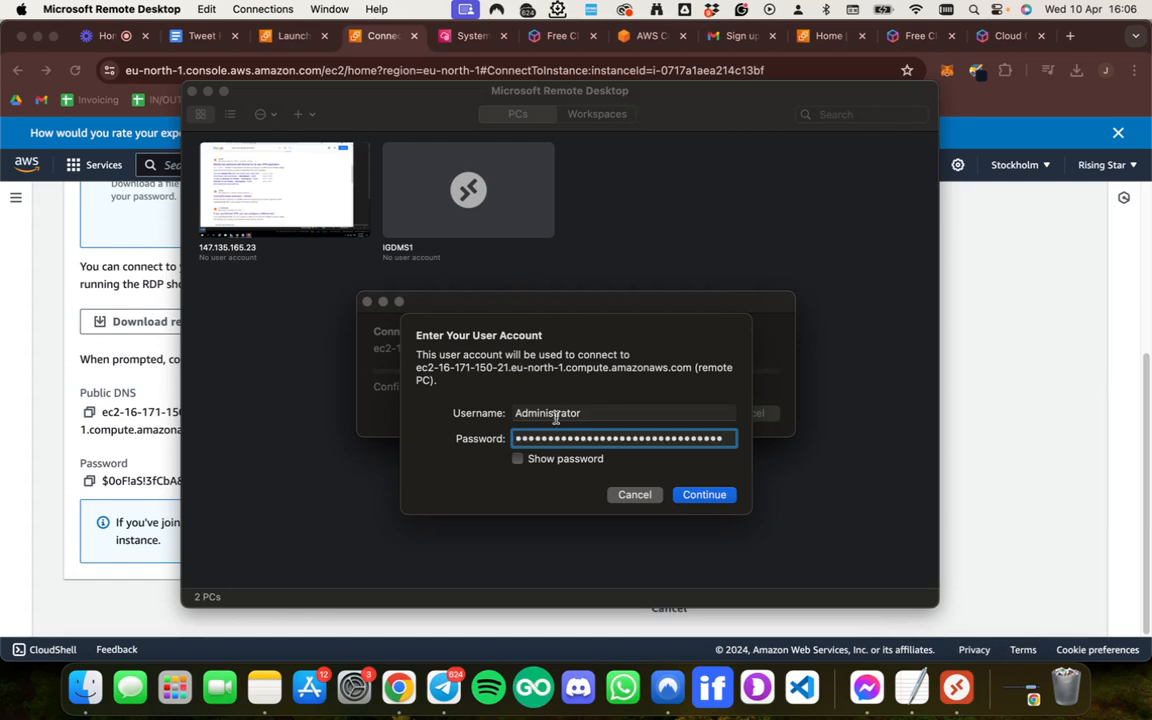
pyautogui.click(700, 494)
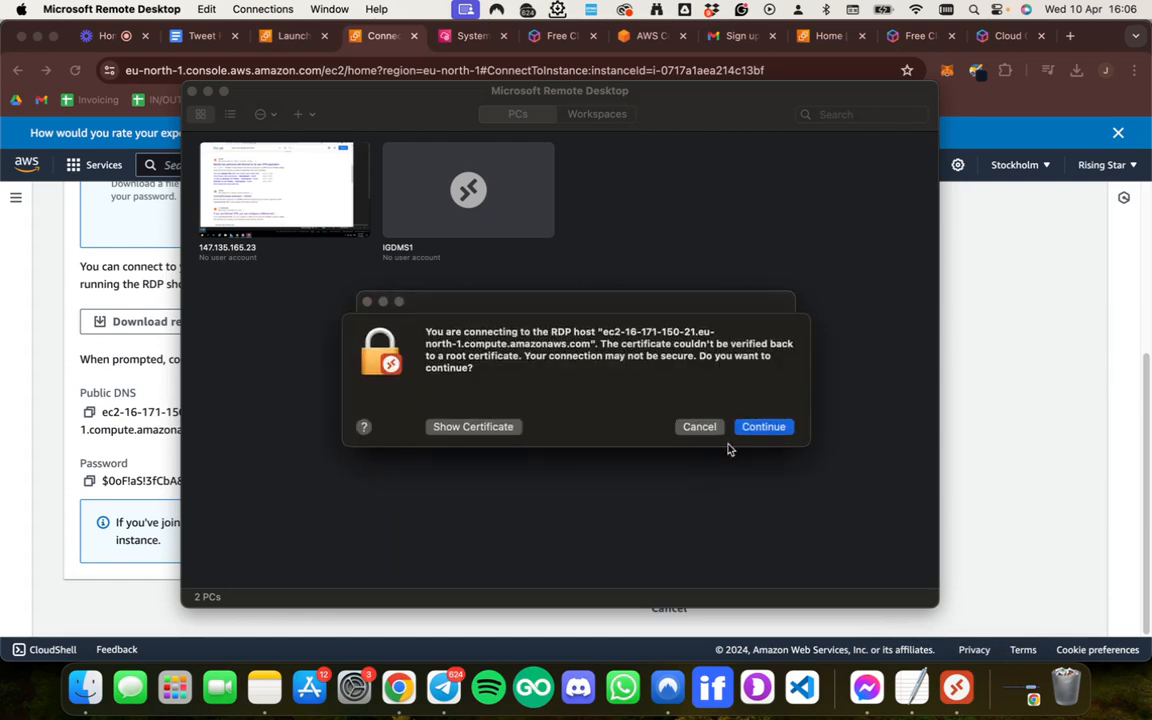
pyautogui.click(768, 428)
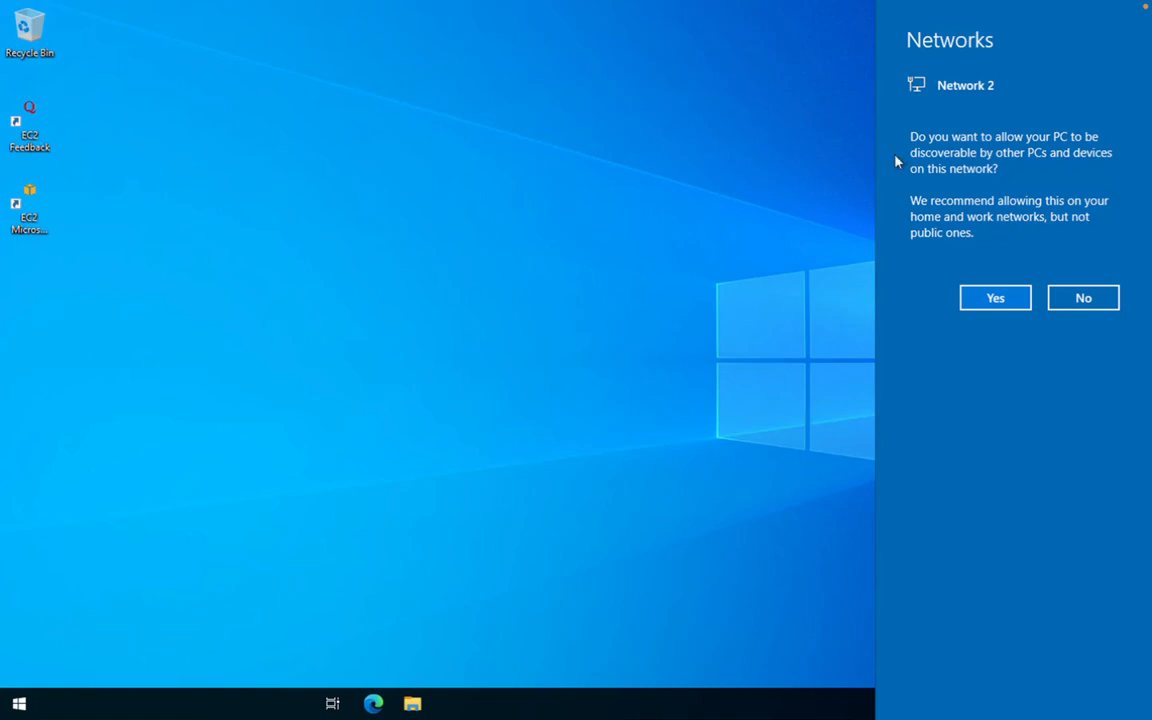
# Allow network discovery, browse This PC and Local Disk (C:), then launch Edge.
pyautogui.click(984, 299)
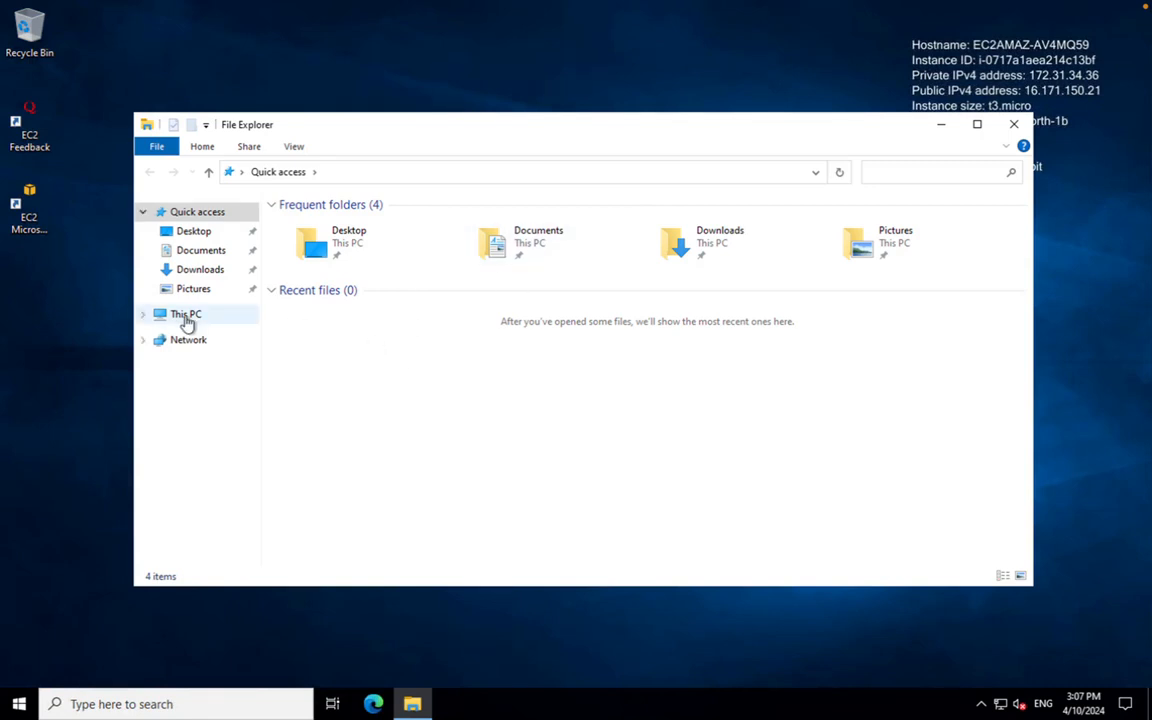
pyautogui.click(186, 317)
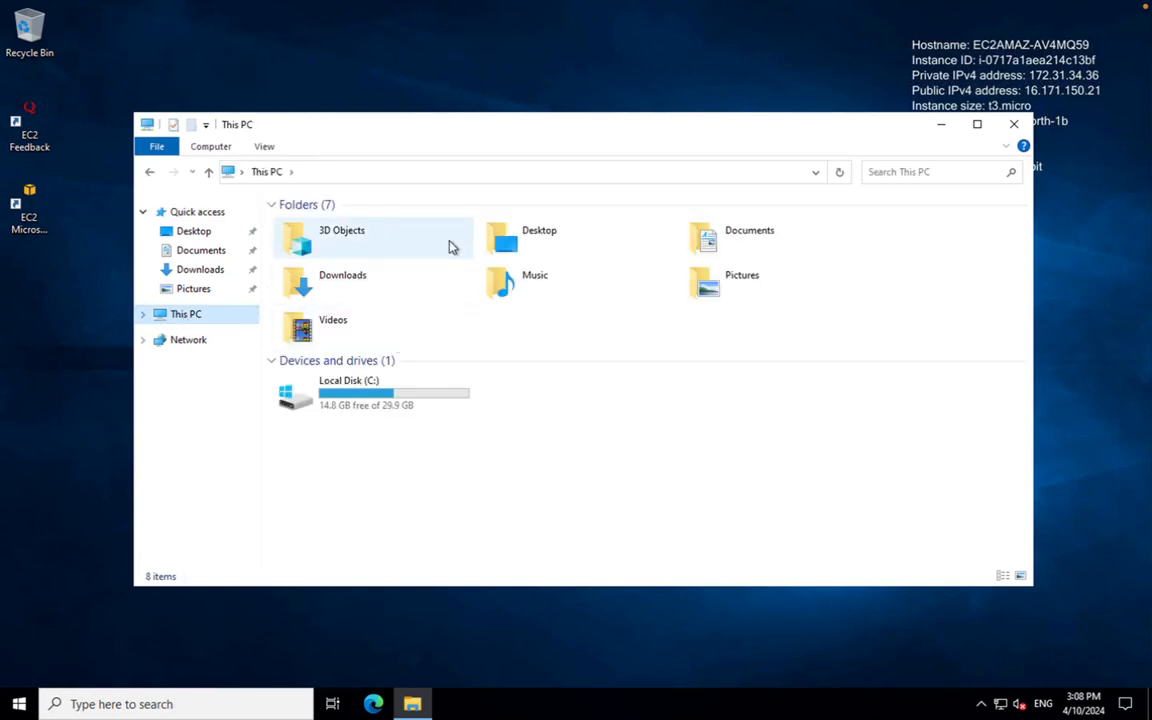
pyautogui.doubleClick(402, 402)
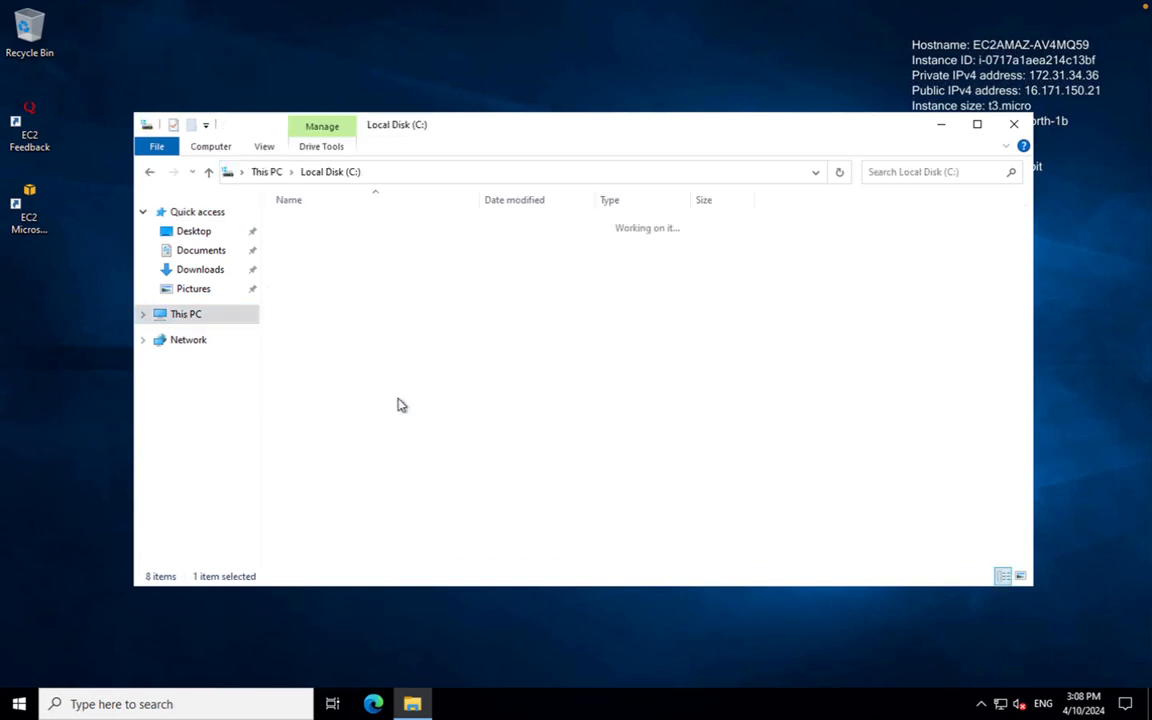
pyautogui.click(268, 173)
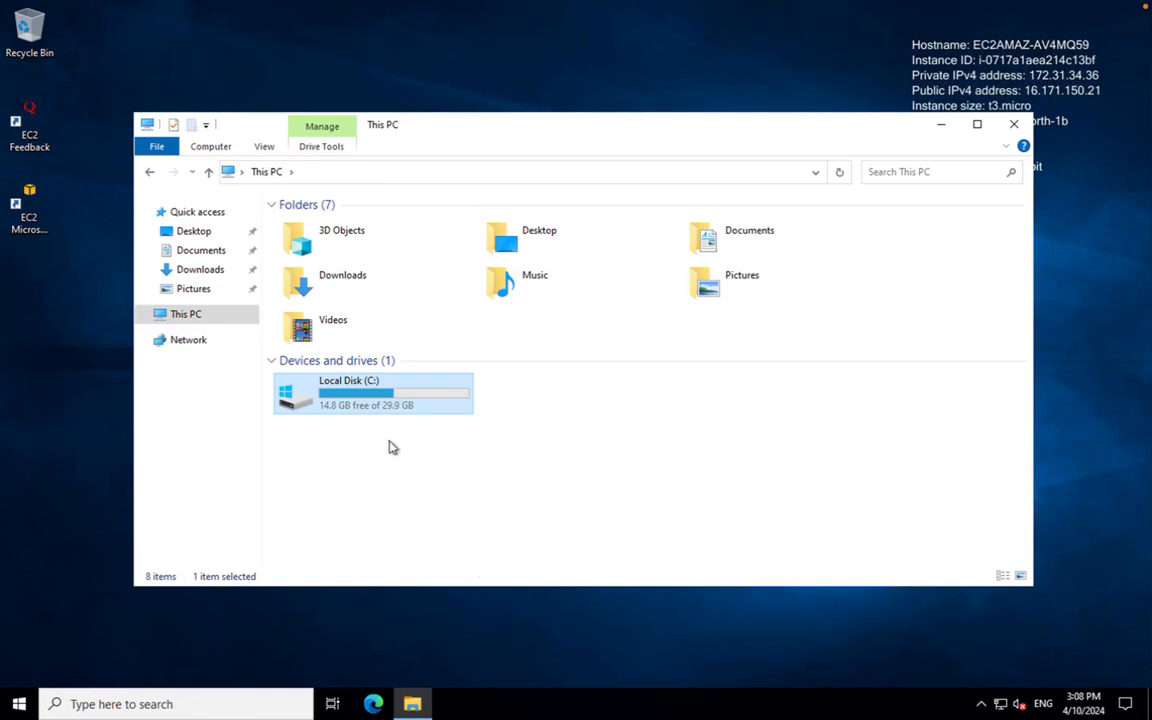
pyautogui.click(373, 704)
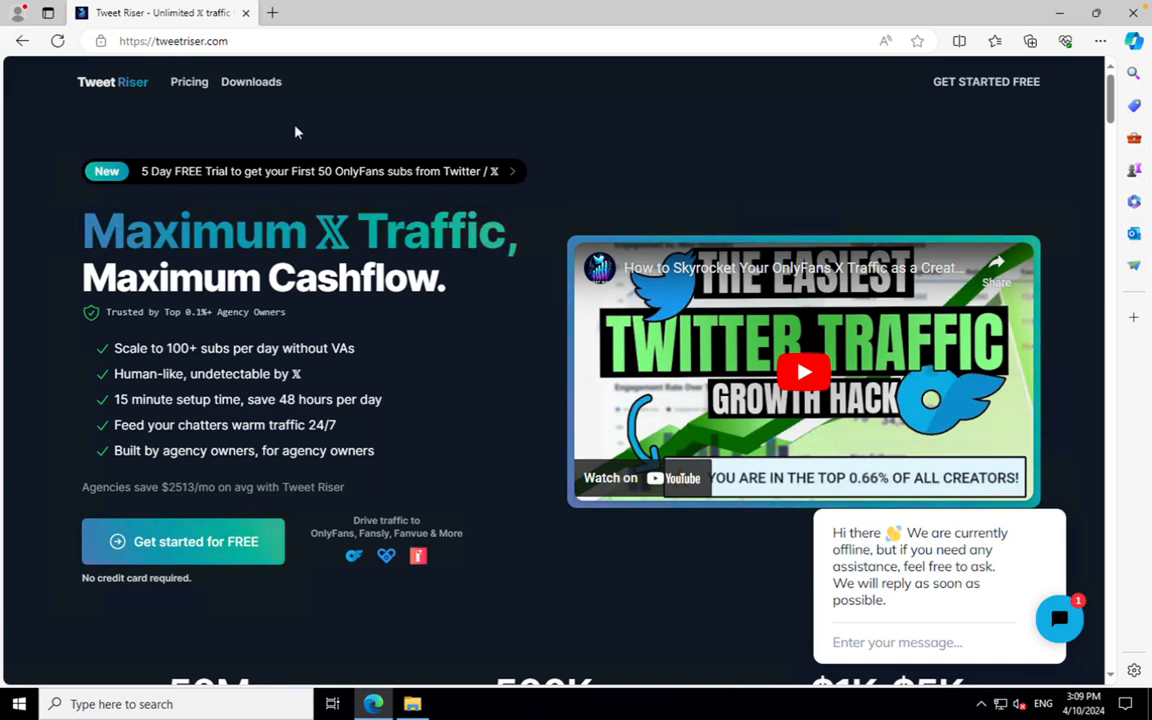
# Open the Tweet Riser Downloads page and click through its Name, Email and Telegram fields.
pyautogui.click(253, 85)
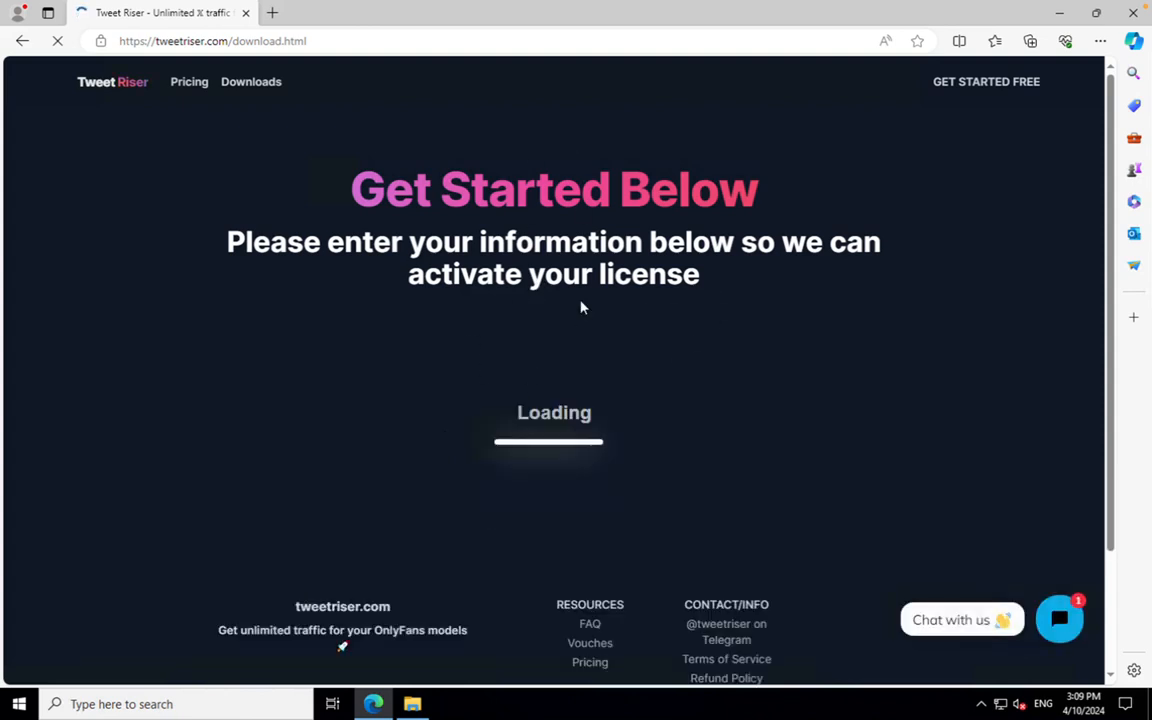
pyautogui.click(445, 332)
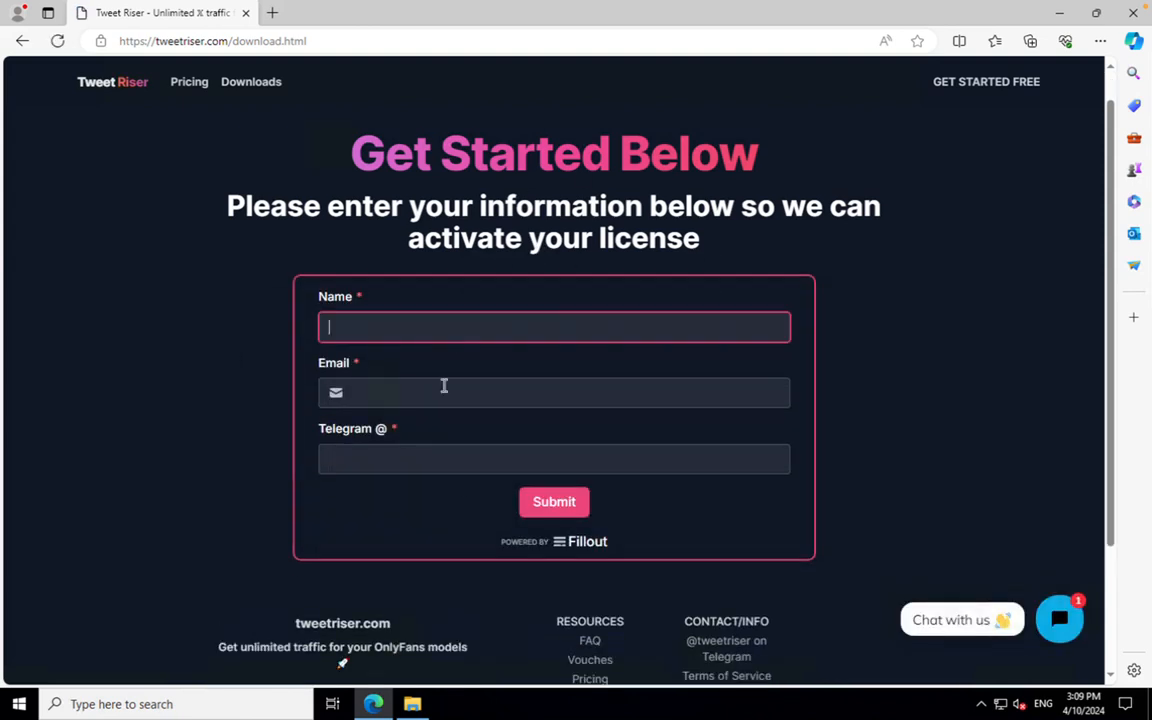
pyautogui.click(489, 462)
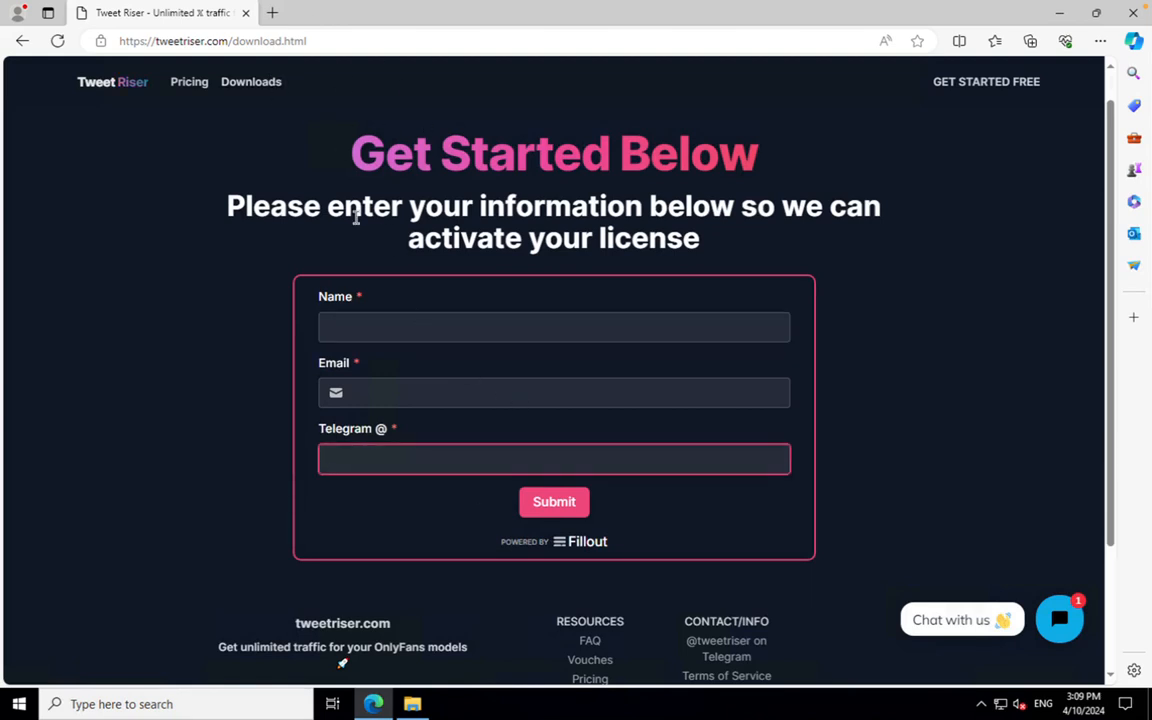
pyautogui.click(383, 392)
pyautogui.click(404, 464)
pyautogui.click(855, 336)
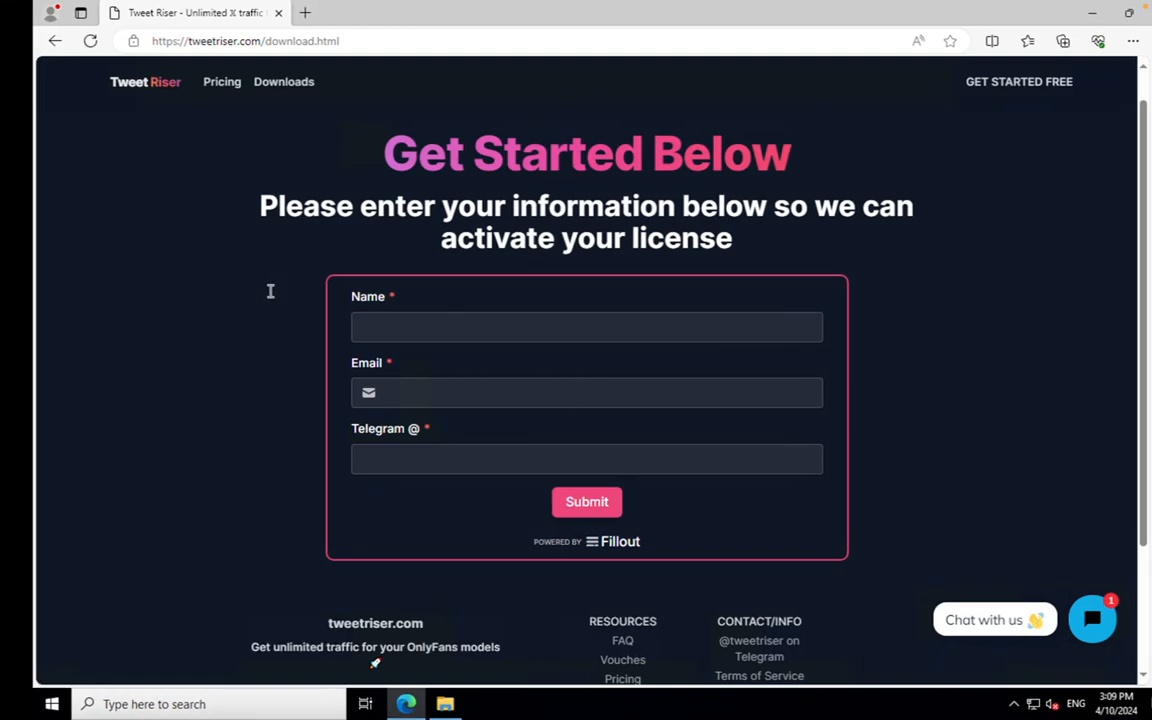
# Switch spaces from the remote session back to the Mac's Chrome window.
pyautogui.hotkey('ctrl', 'Left')
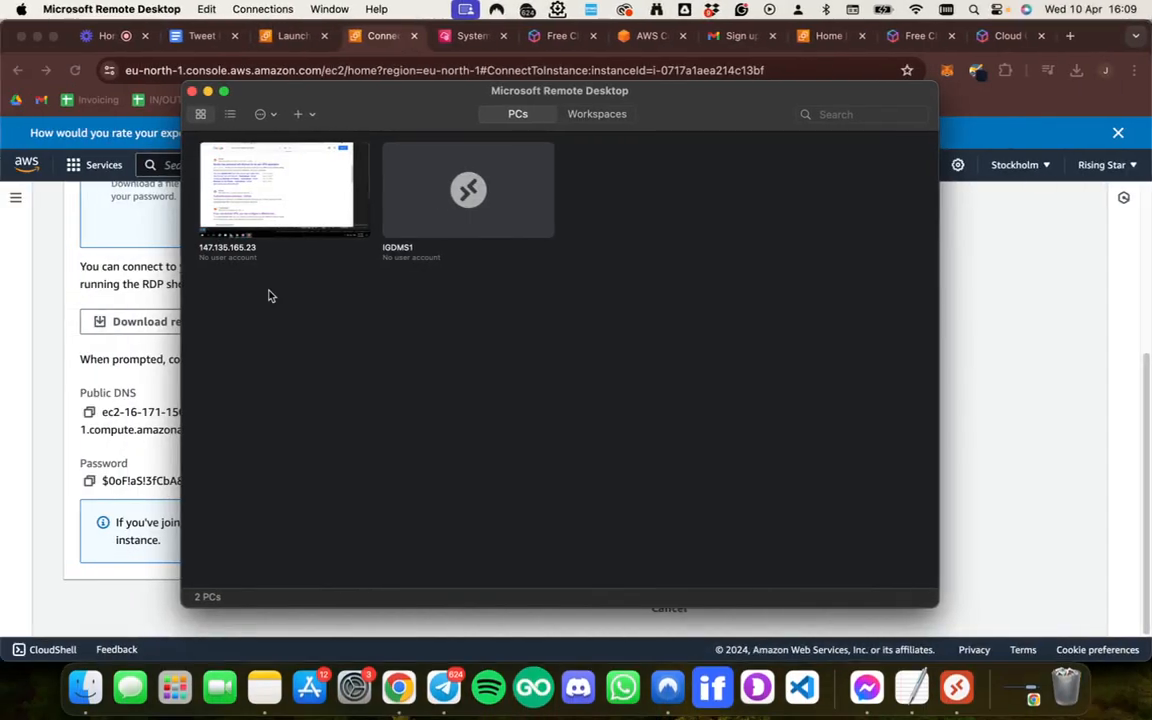
pyautogui.click(988, 367)
pyautogui.hotkey('ctrl', 'Right')
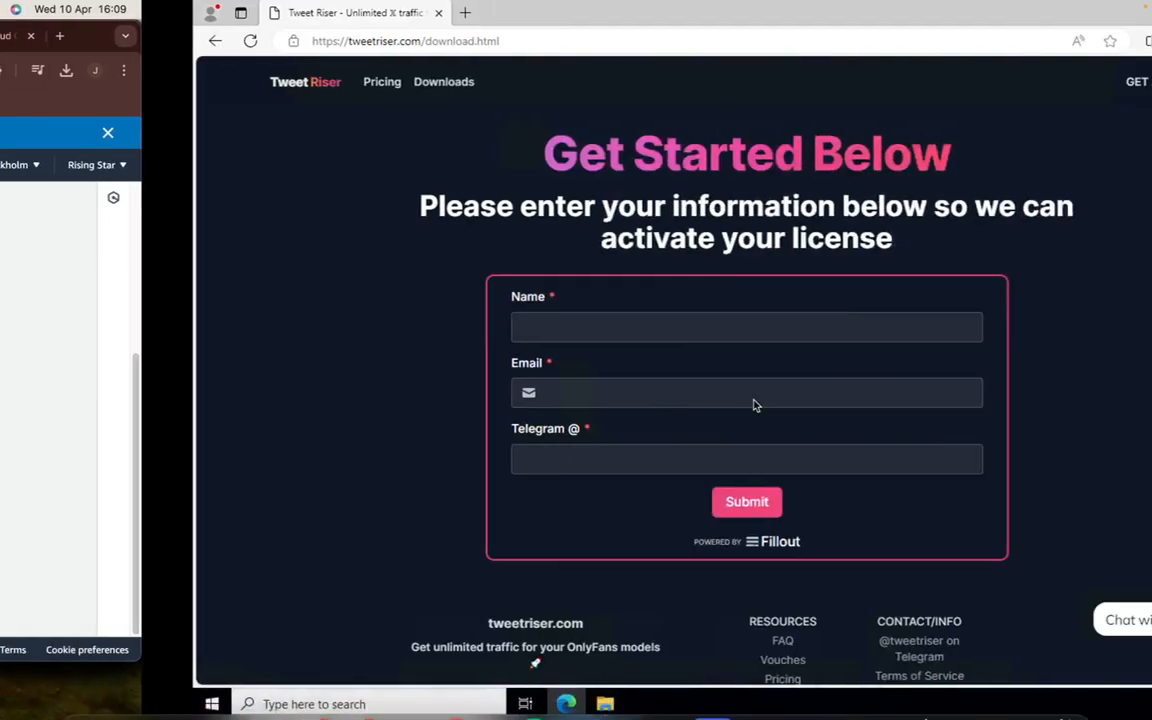
pyautogui.hotkey('ctrl', 'Left')
pyautogui.hotkey('ctrl', 'Right')
pyautogui.hotkey('ctrl', 'Left')
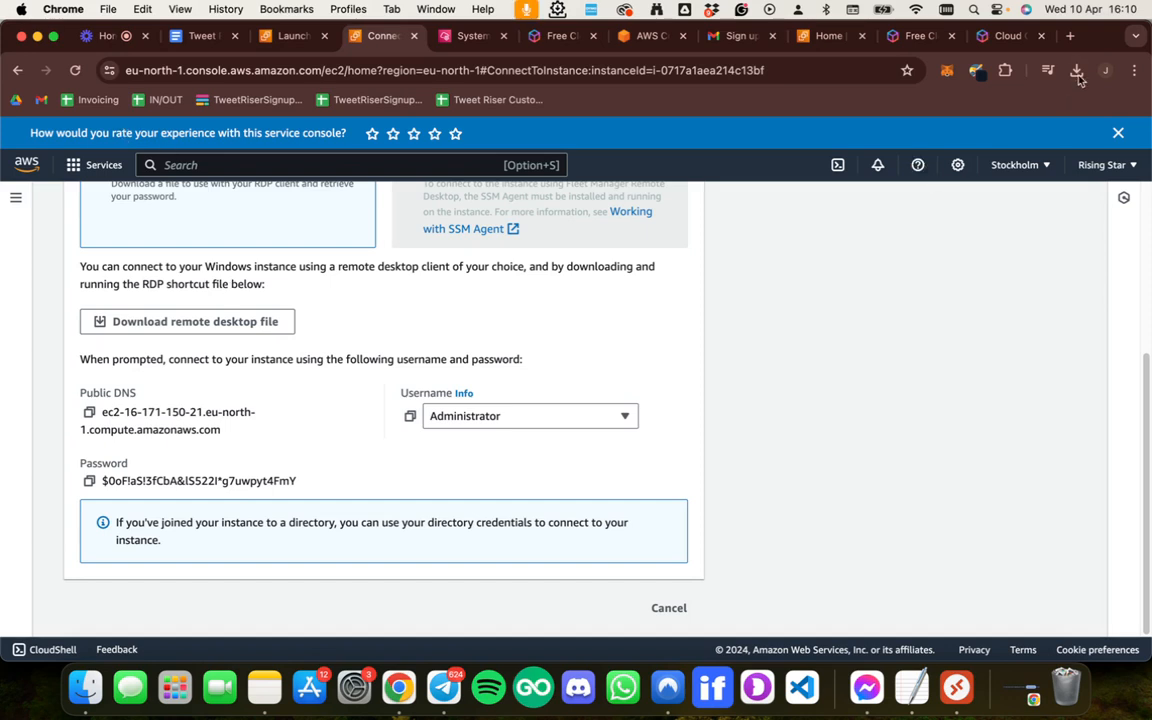
# Load onlyswap.app in a new tab by typing 'on' in the address bar.
pyautogui.click(1070, 36)
pyautogui.write('on')
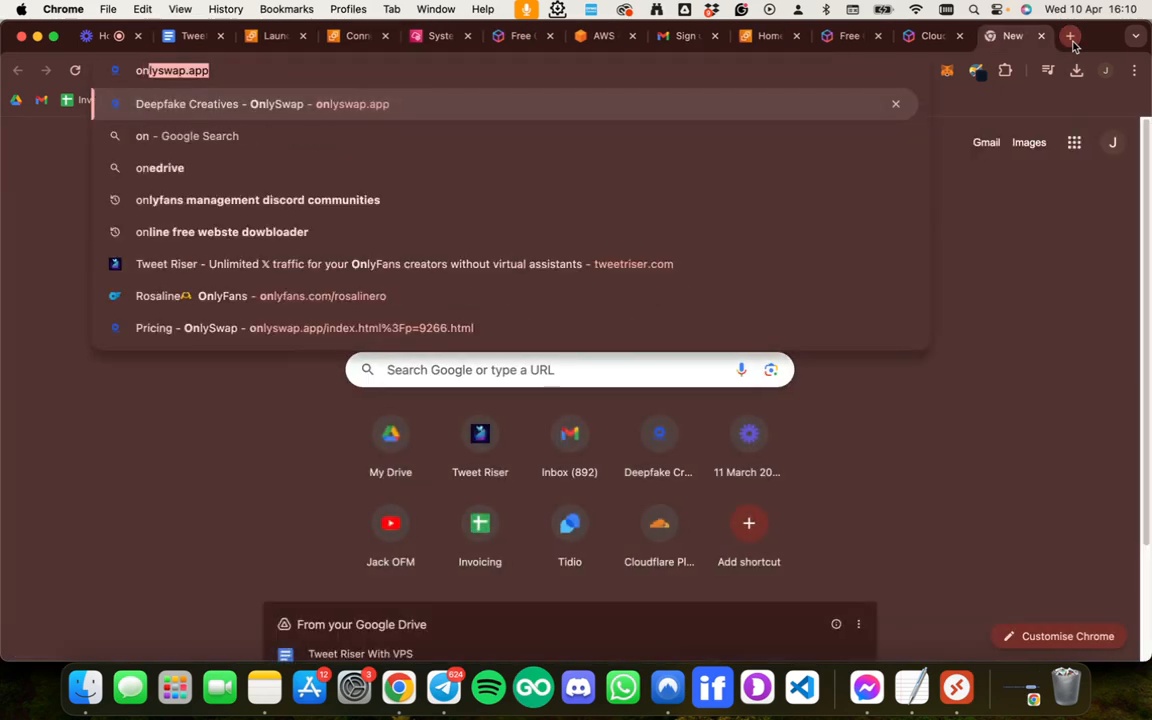
pyautogui.press('Return')
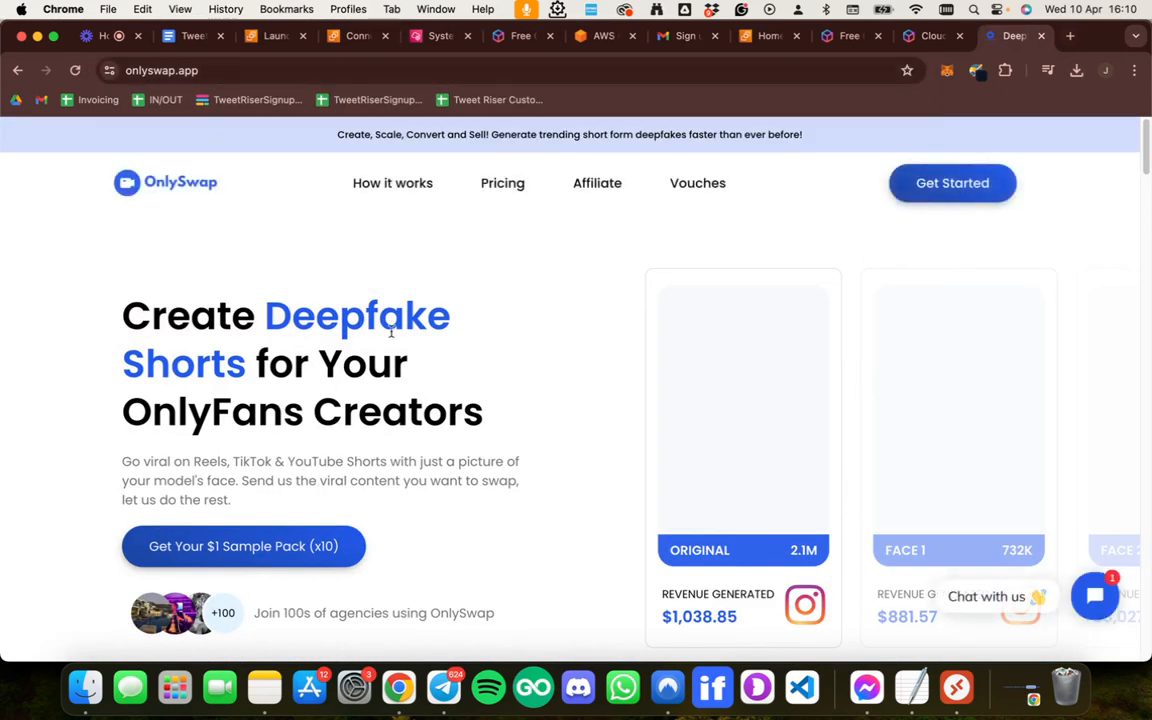
pyautogui.scroll(-3, 403, 328)
pyautogui.scroll(3, 403, 328)
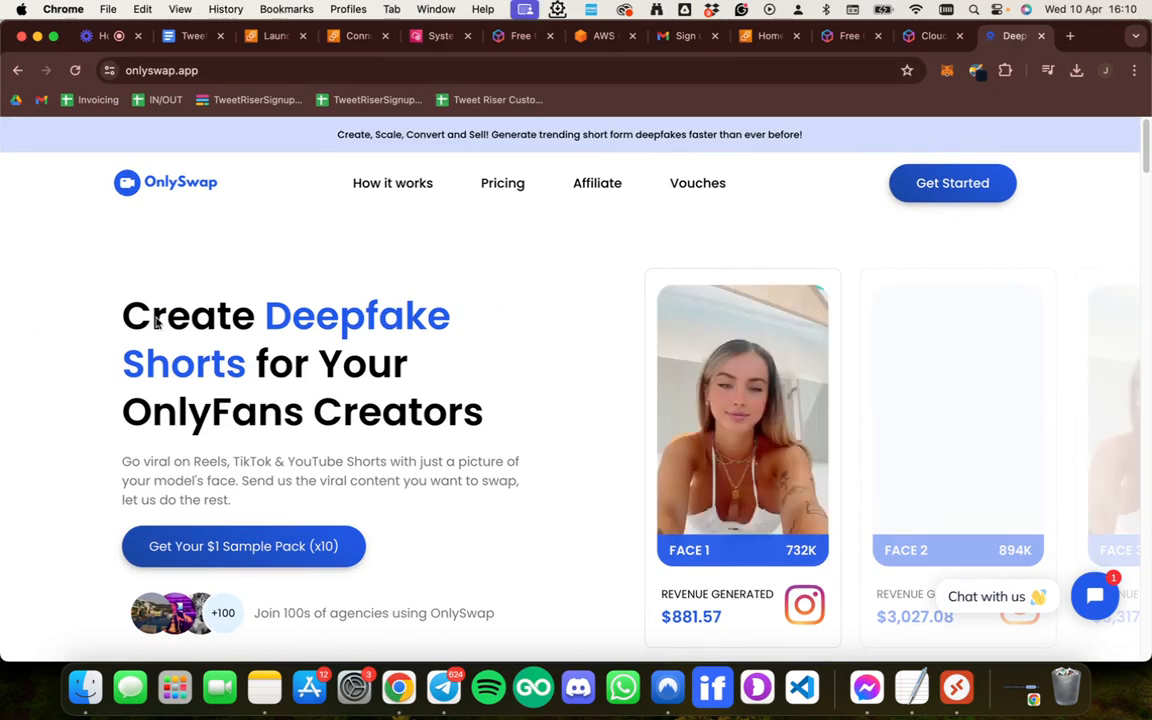
# Switch to the Loom home tab.
pyautogui.click(103, 38)
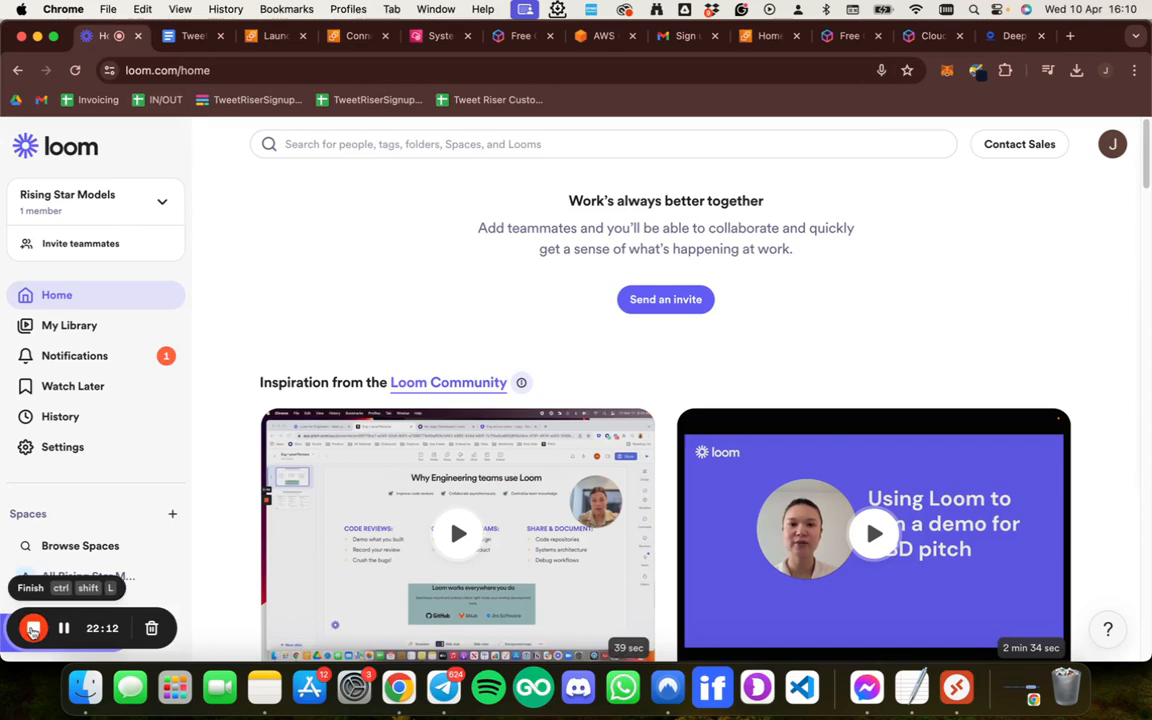